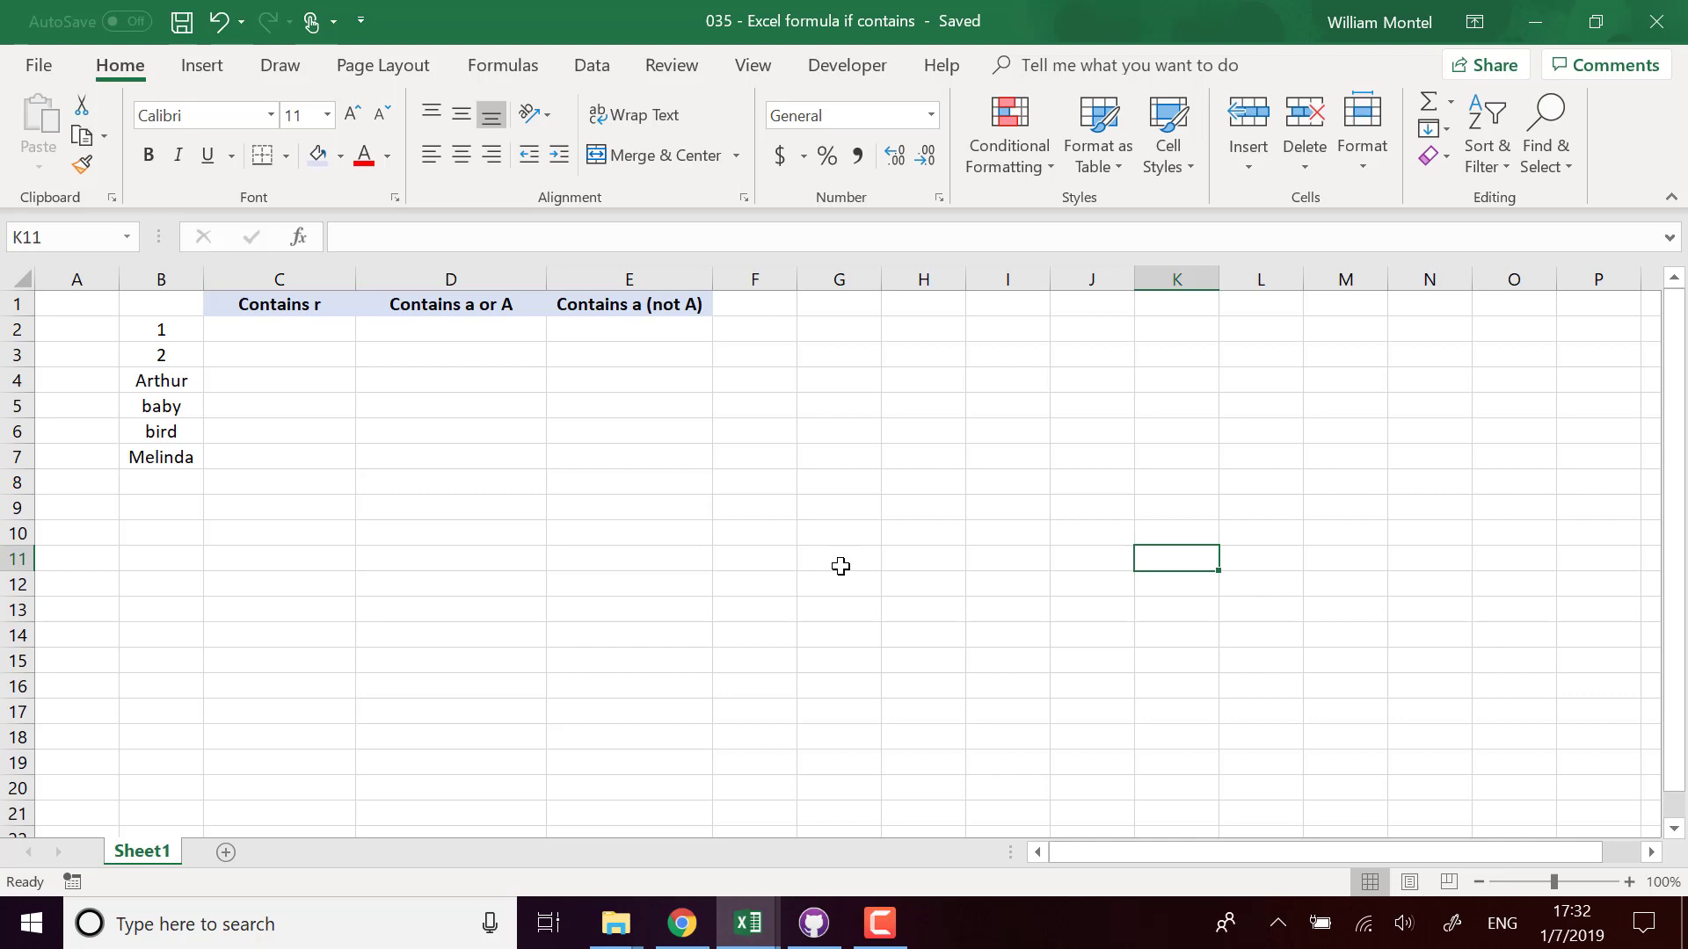
Step: Highlight the empty result area C2:E7 and the test values in column B, ending on C2
left_click(475, 408)
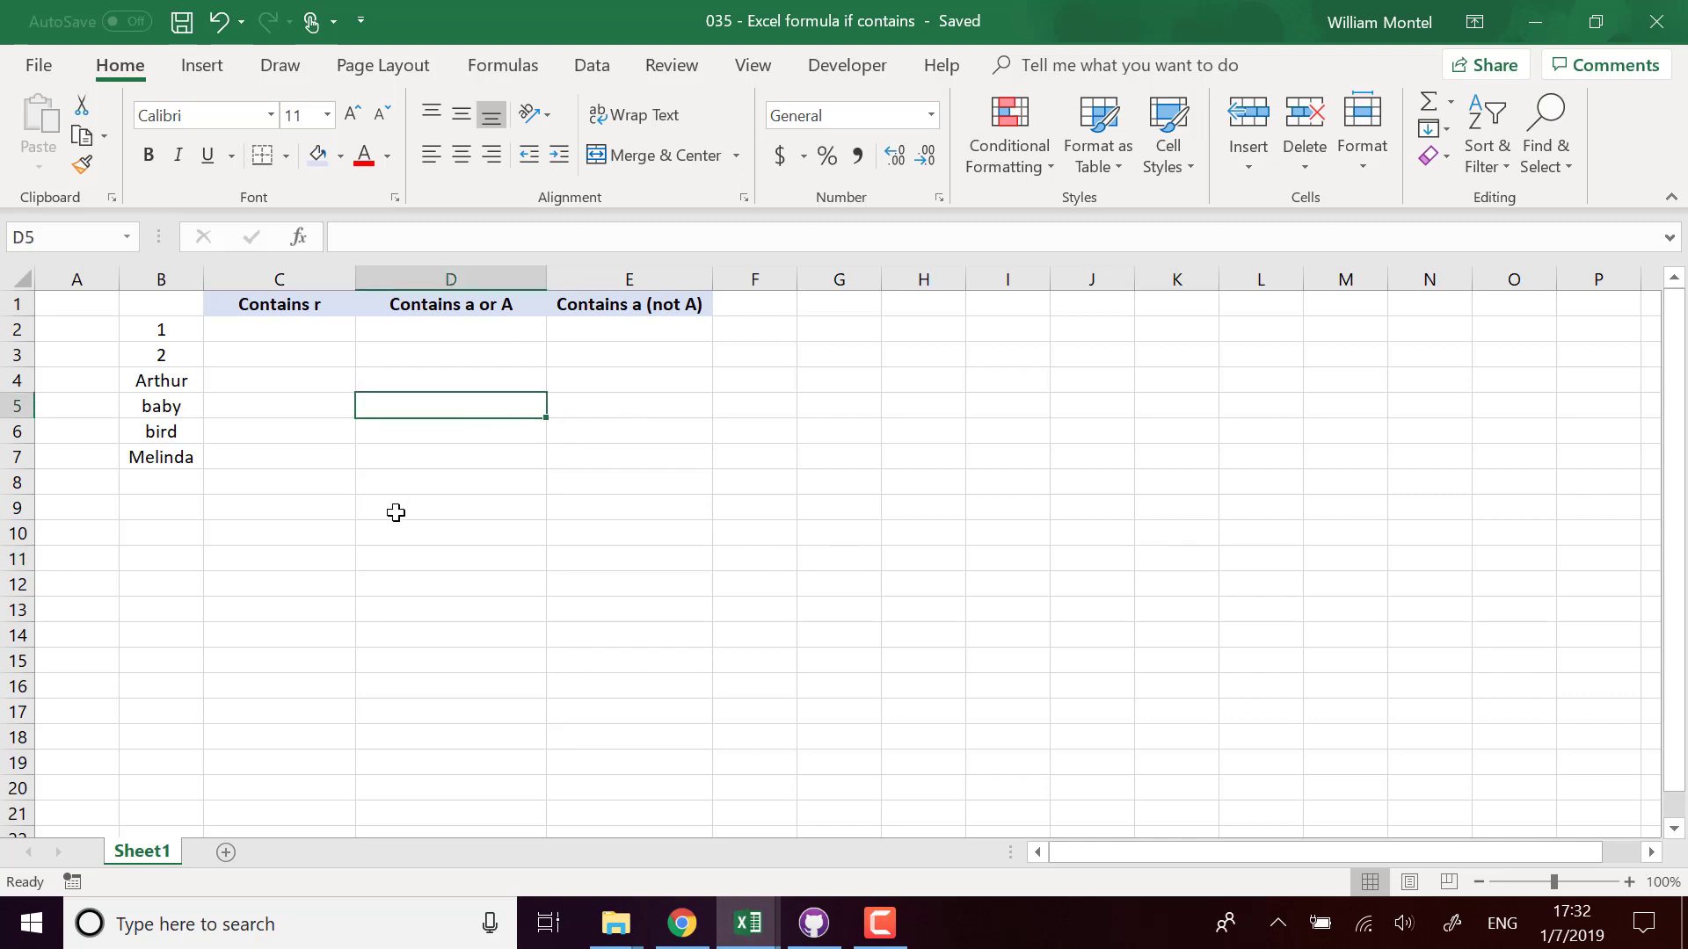
left_click(296, 330)
left_click_drag(296, 330, 614, 452)
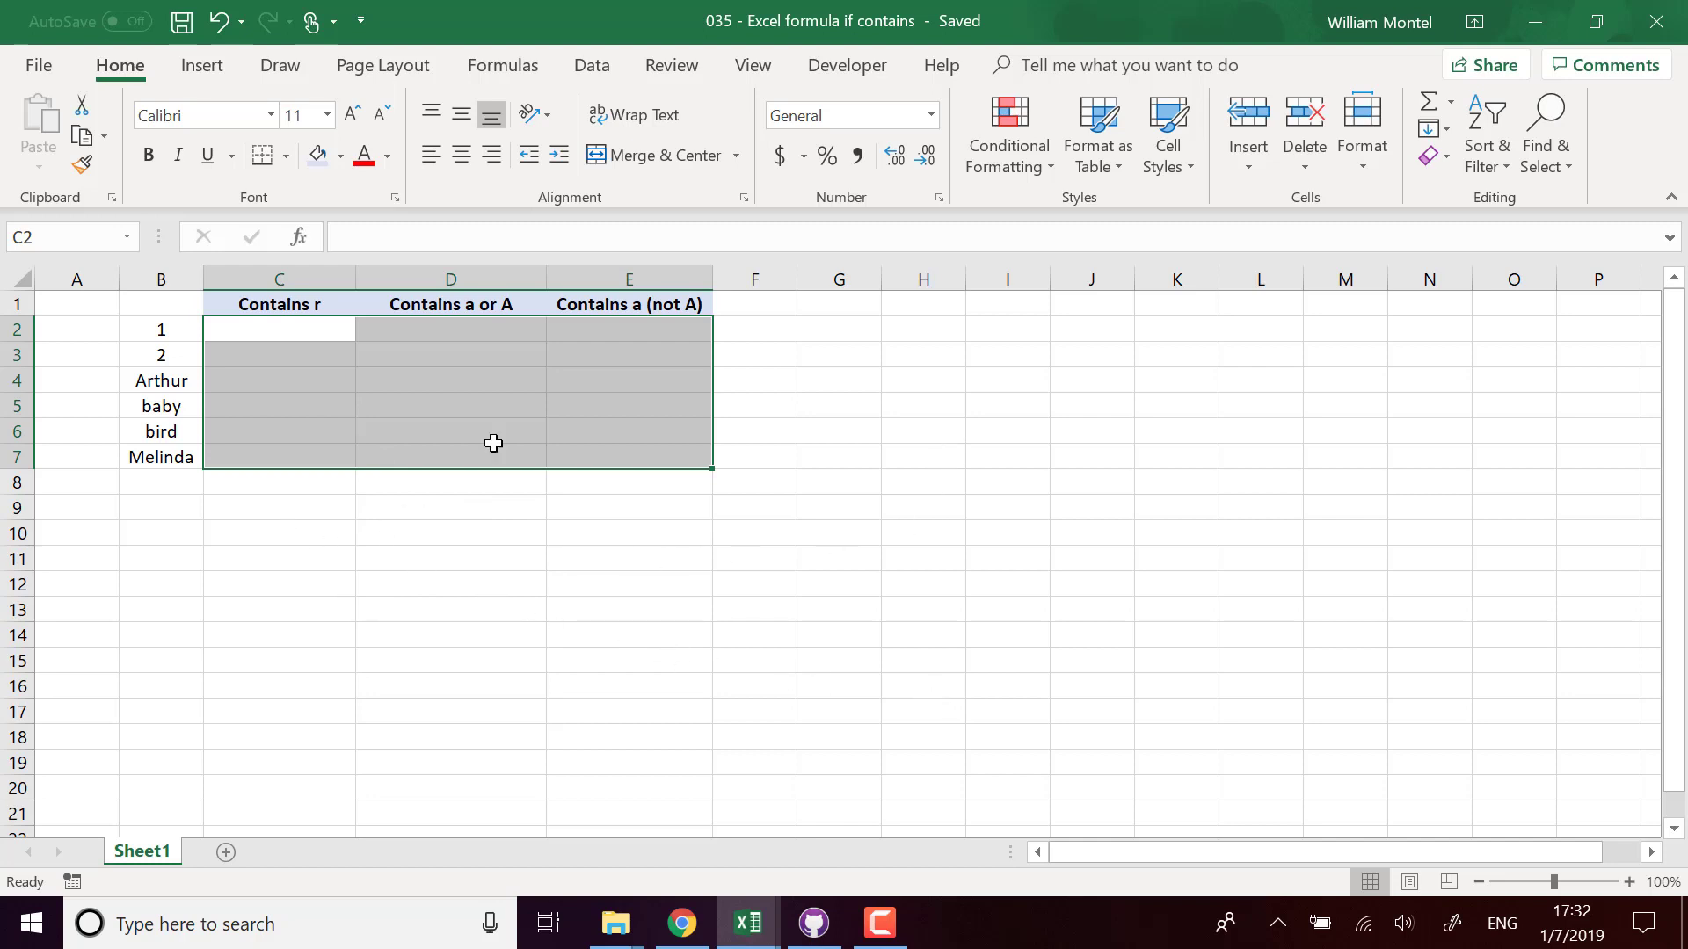
left_click(313, 329)
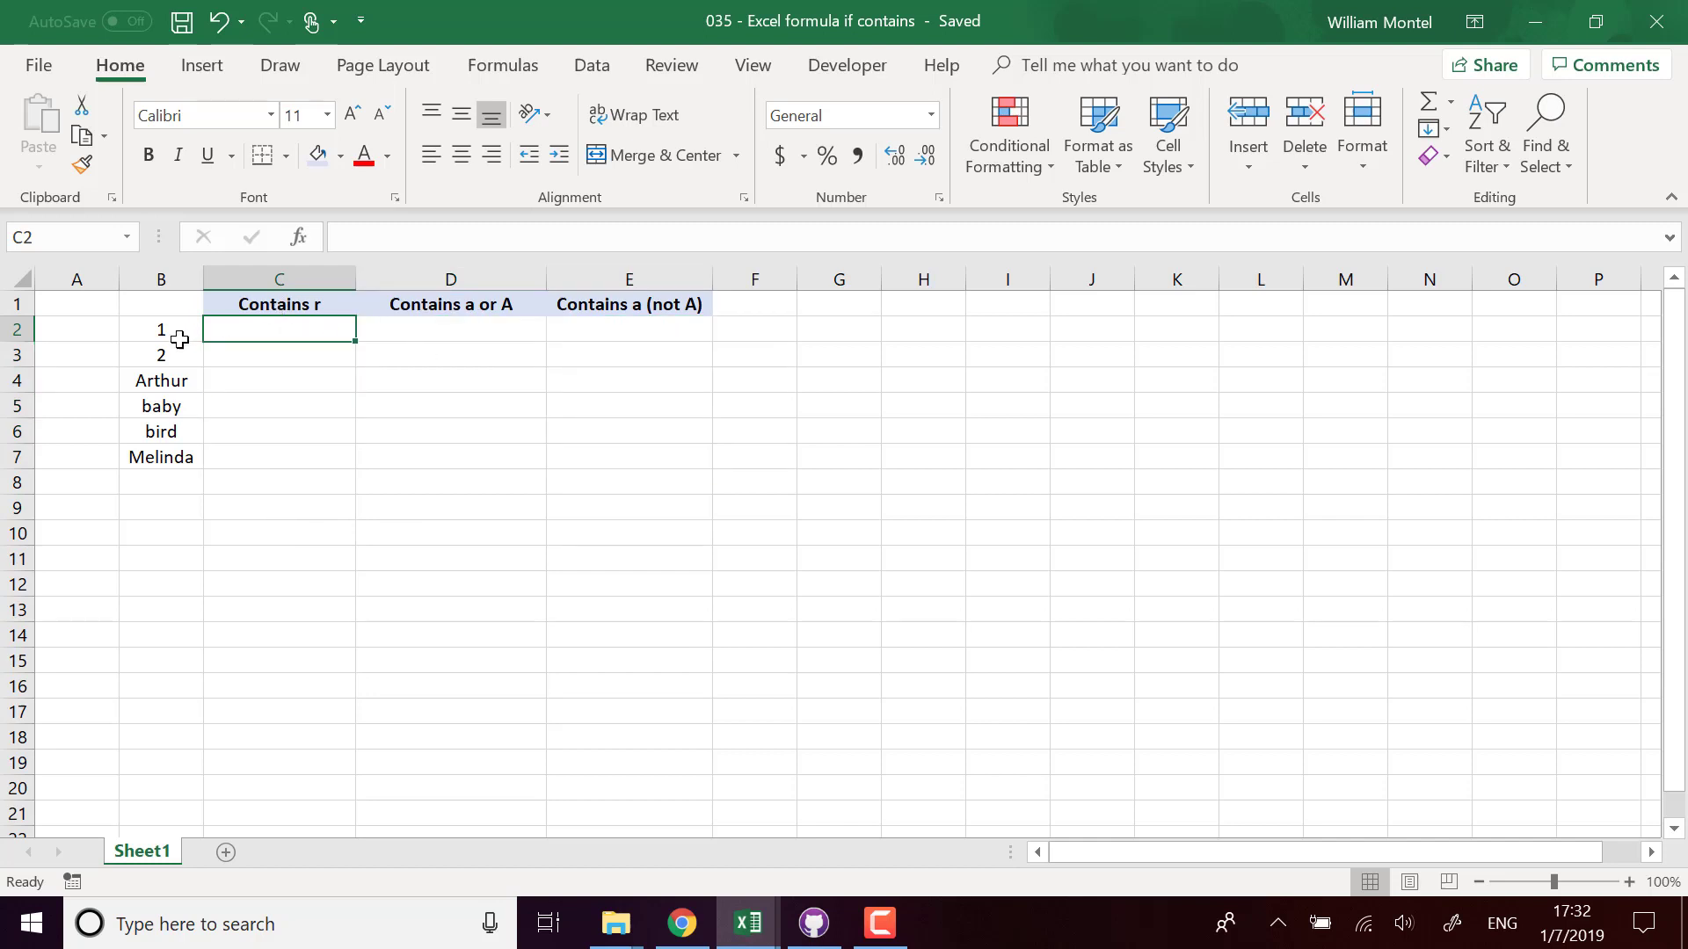
left_click_drag(173, 338, 179, 453)
left_click(277, 408)
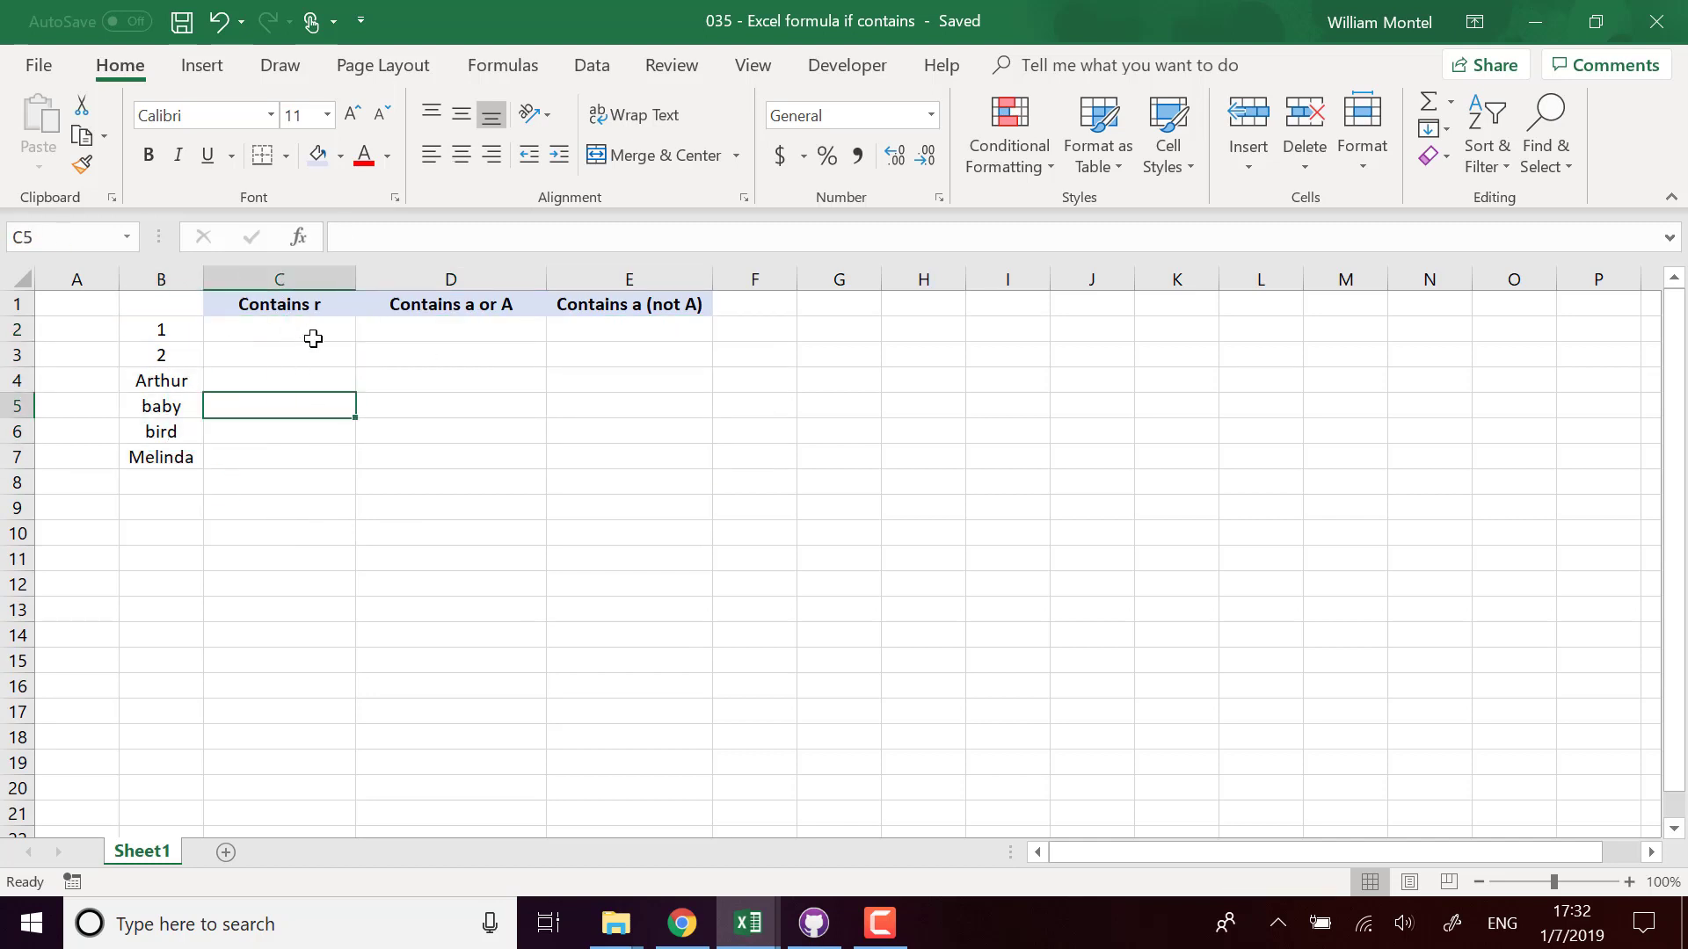
left_click(352, 335)
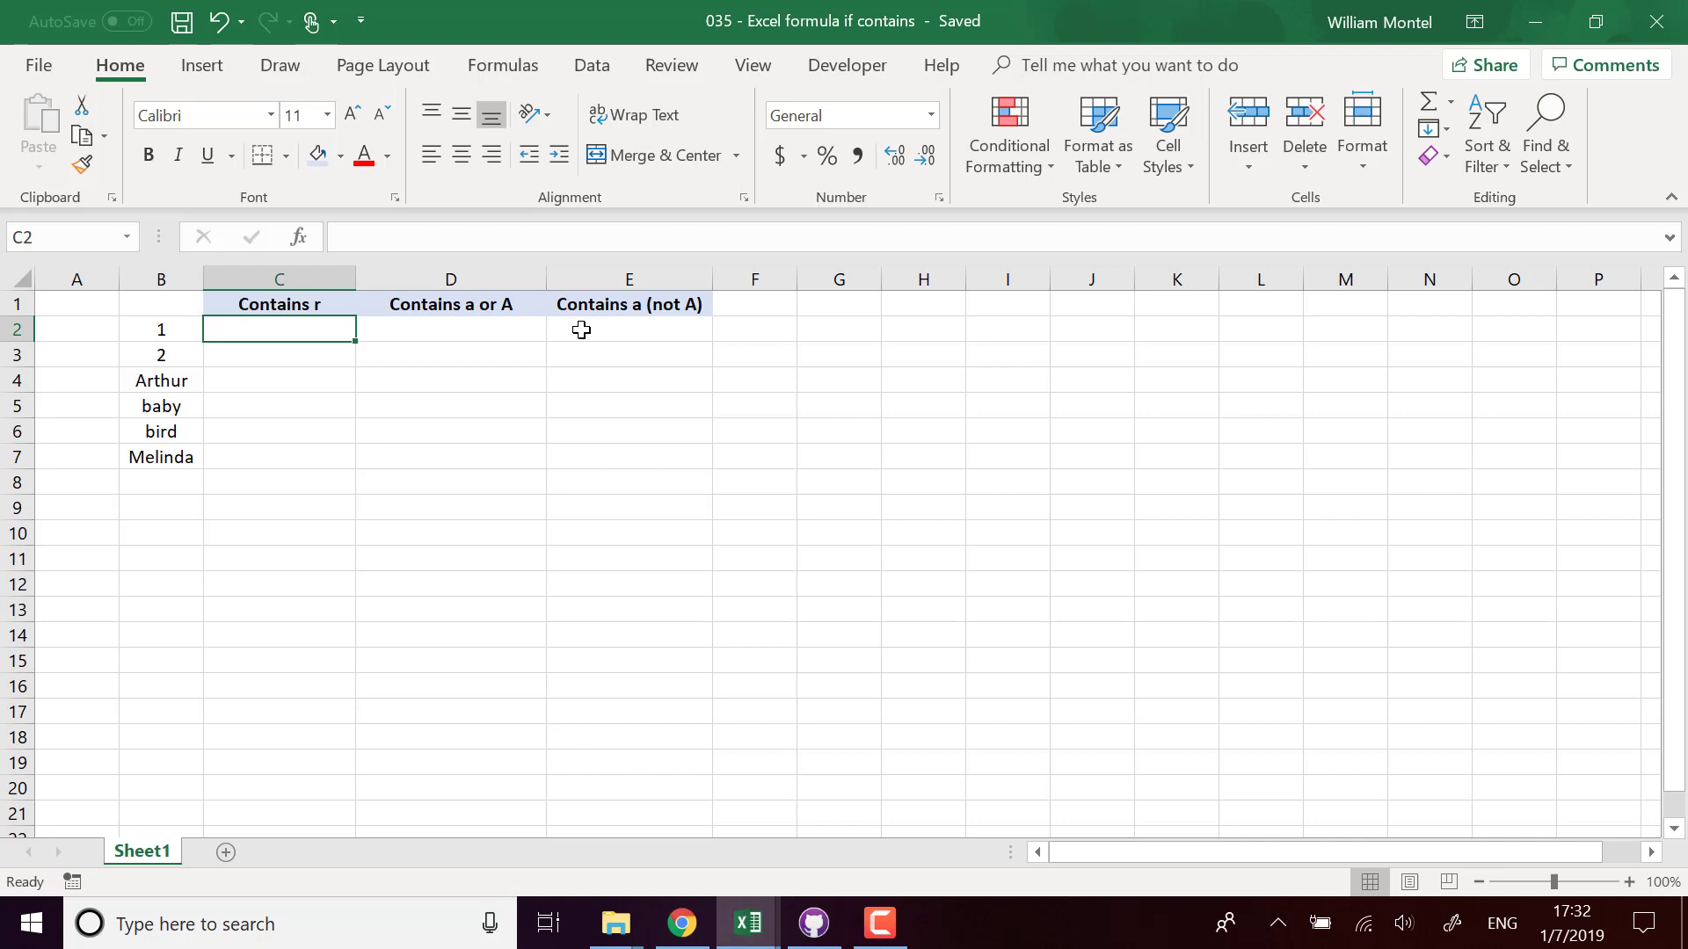
Step: Enter =SEARCH("r",B2) in C2 and fill it down to C7
type("=")
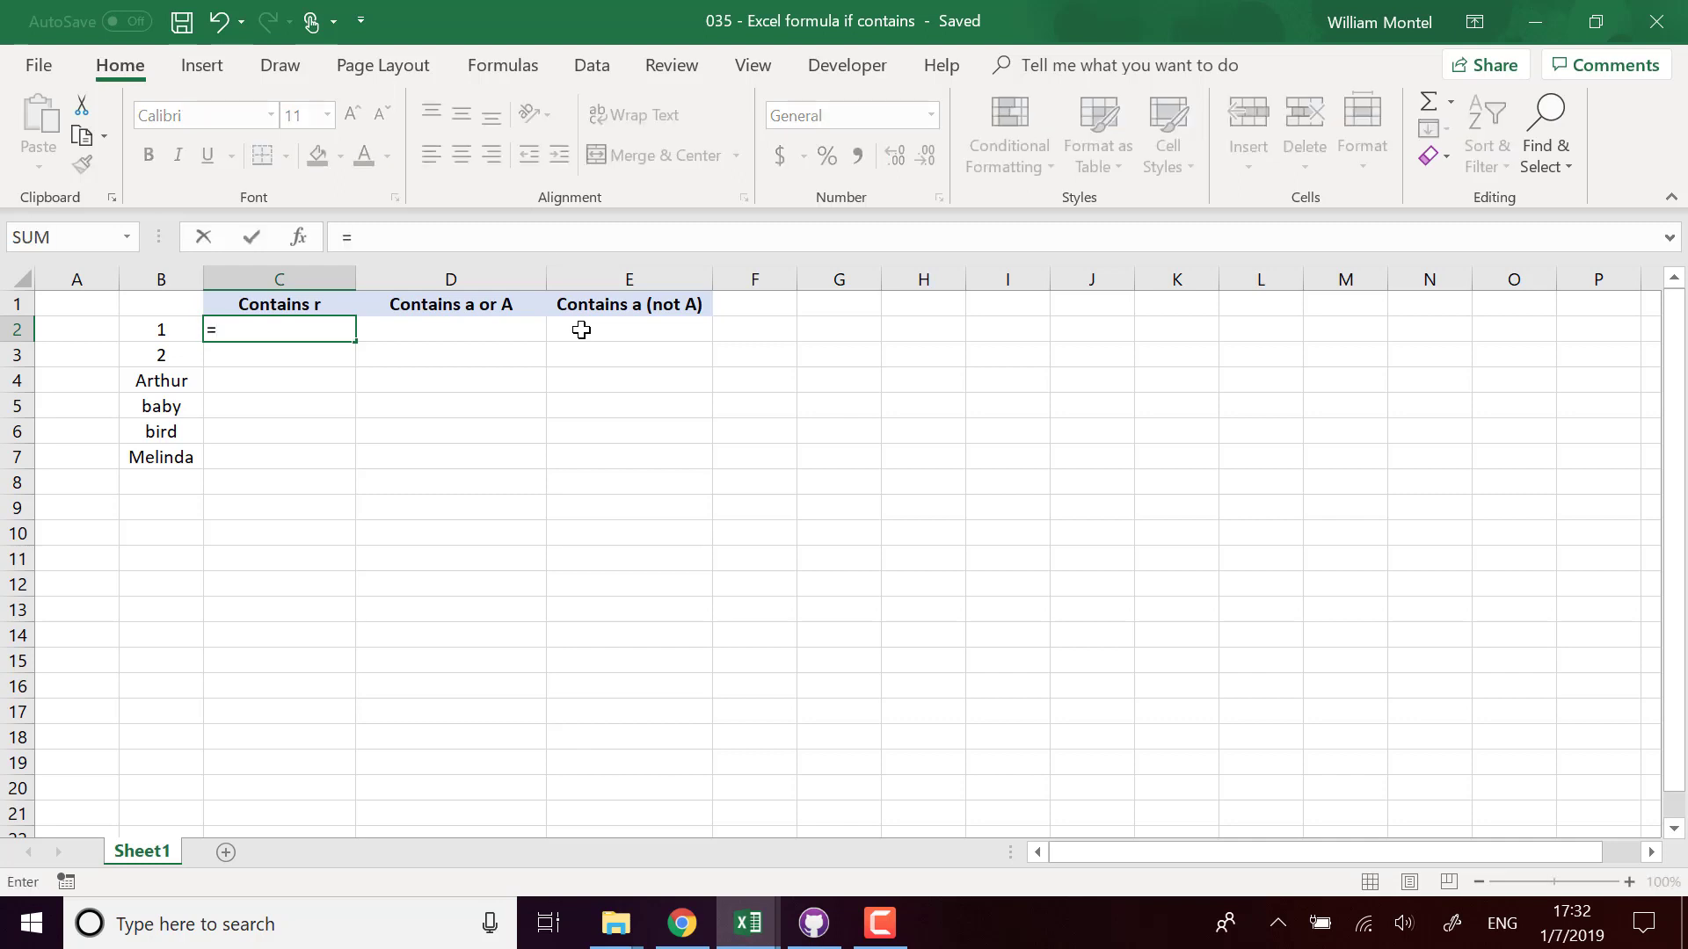
type("search(\"r")
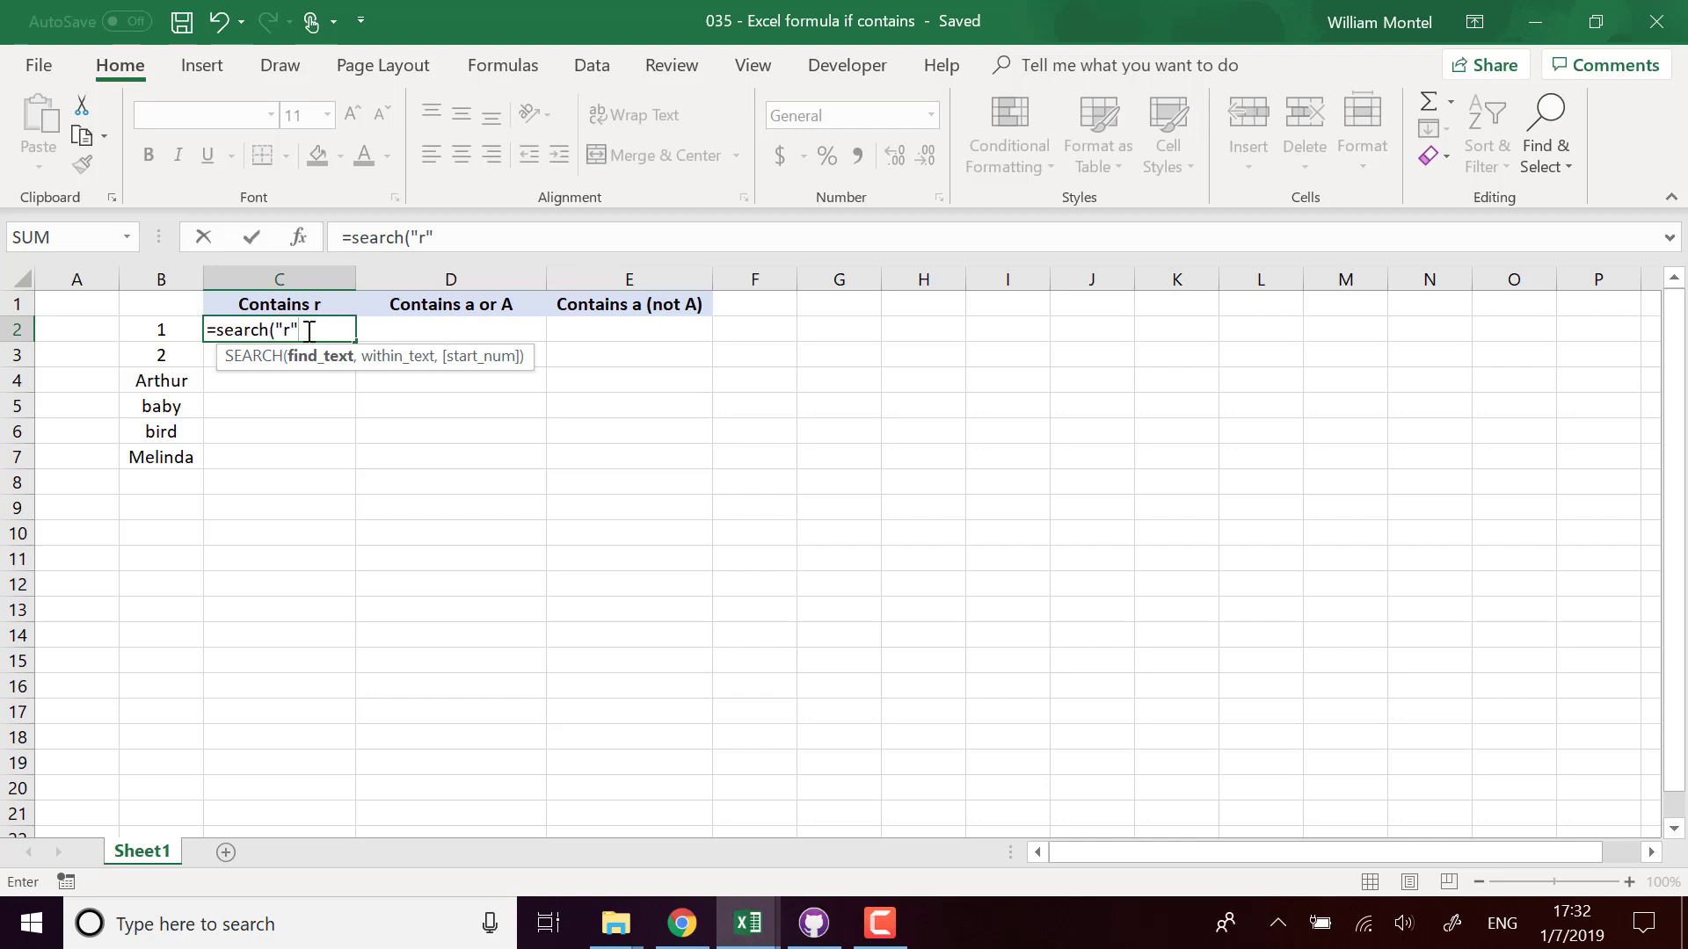
type(",")
left_click(183, 329)
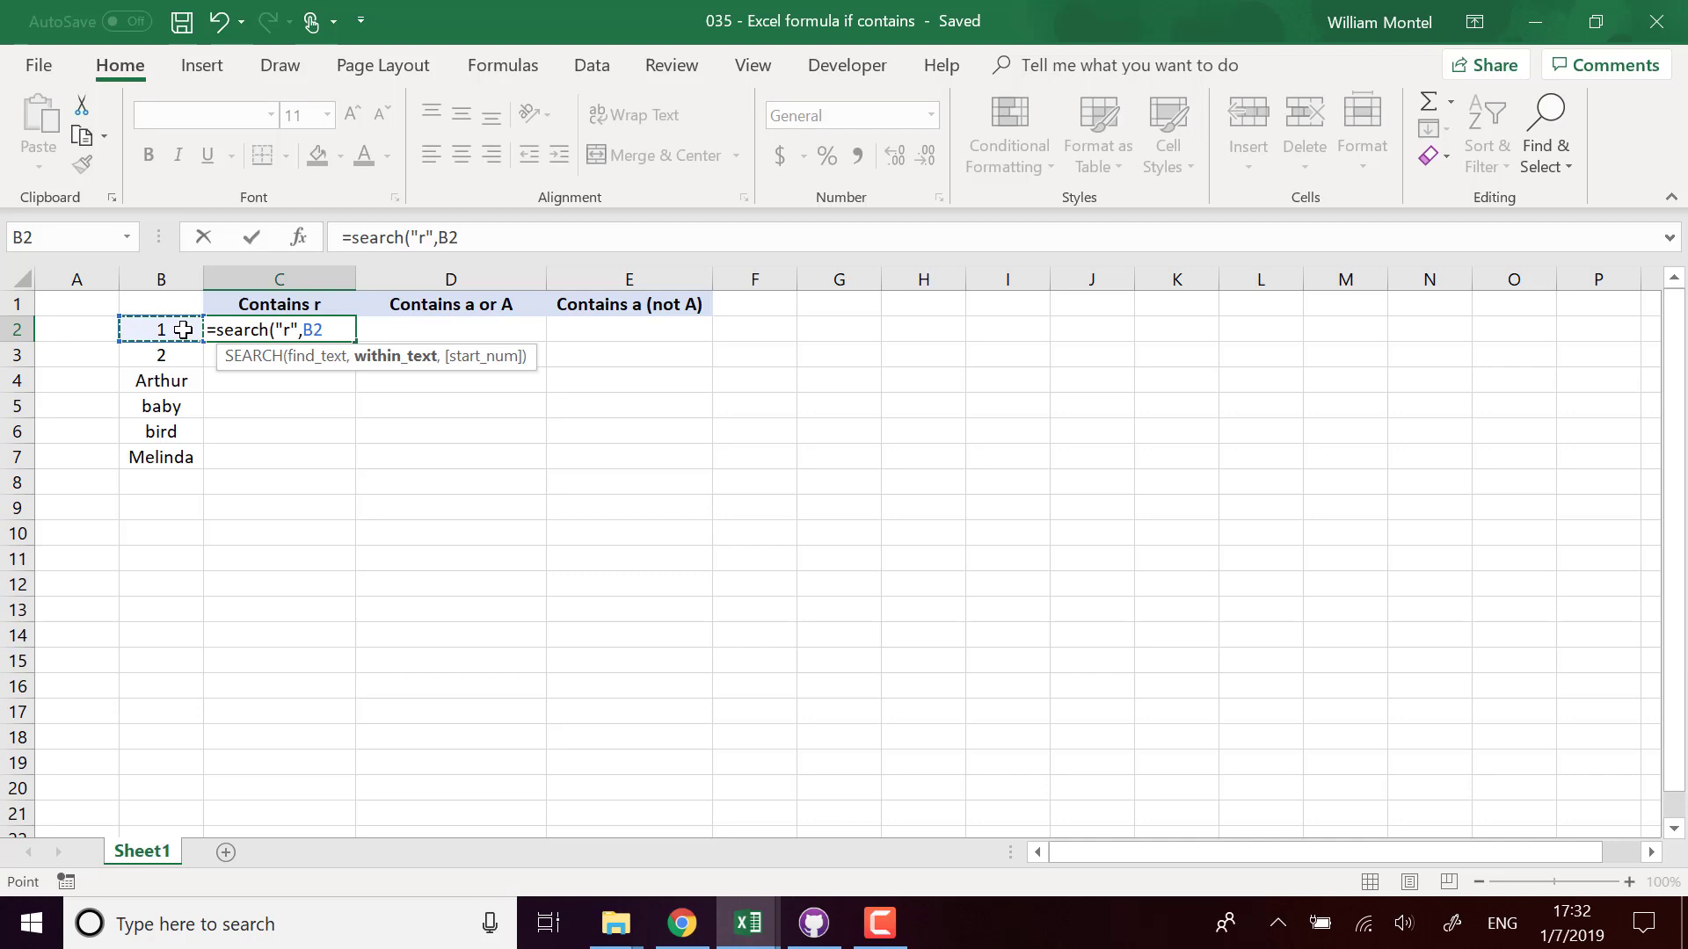
type(")")
key("ctrl+Return")
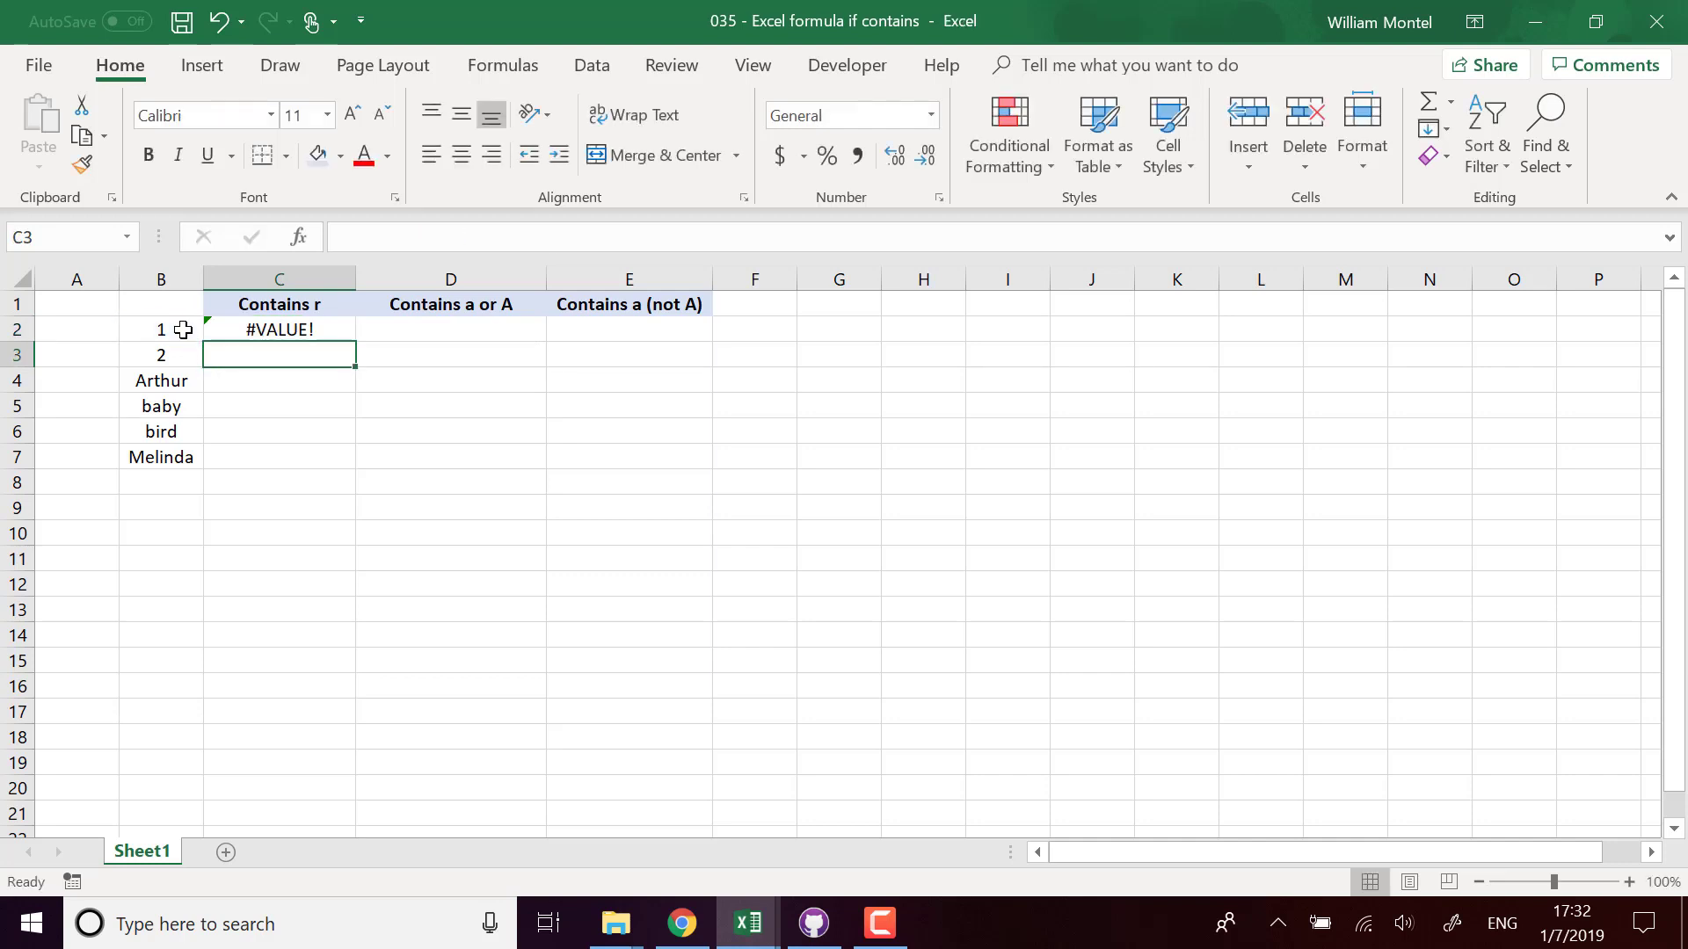
left_click(280, 331)
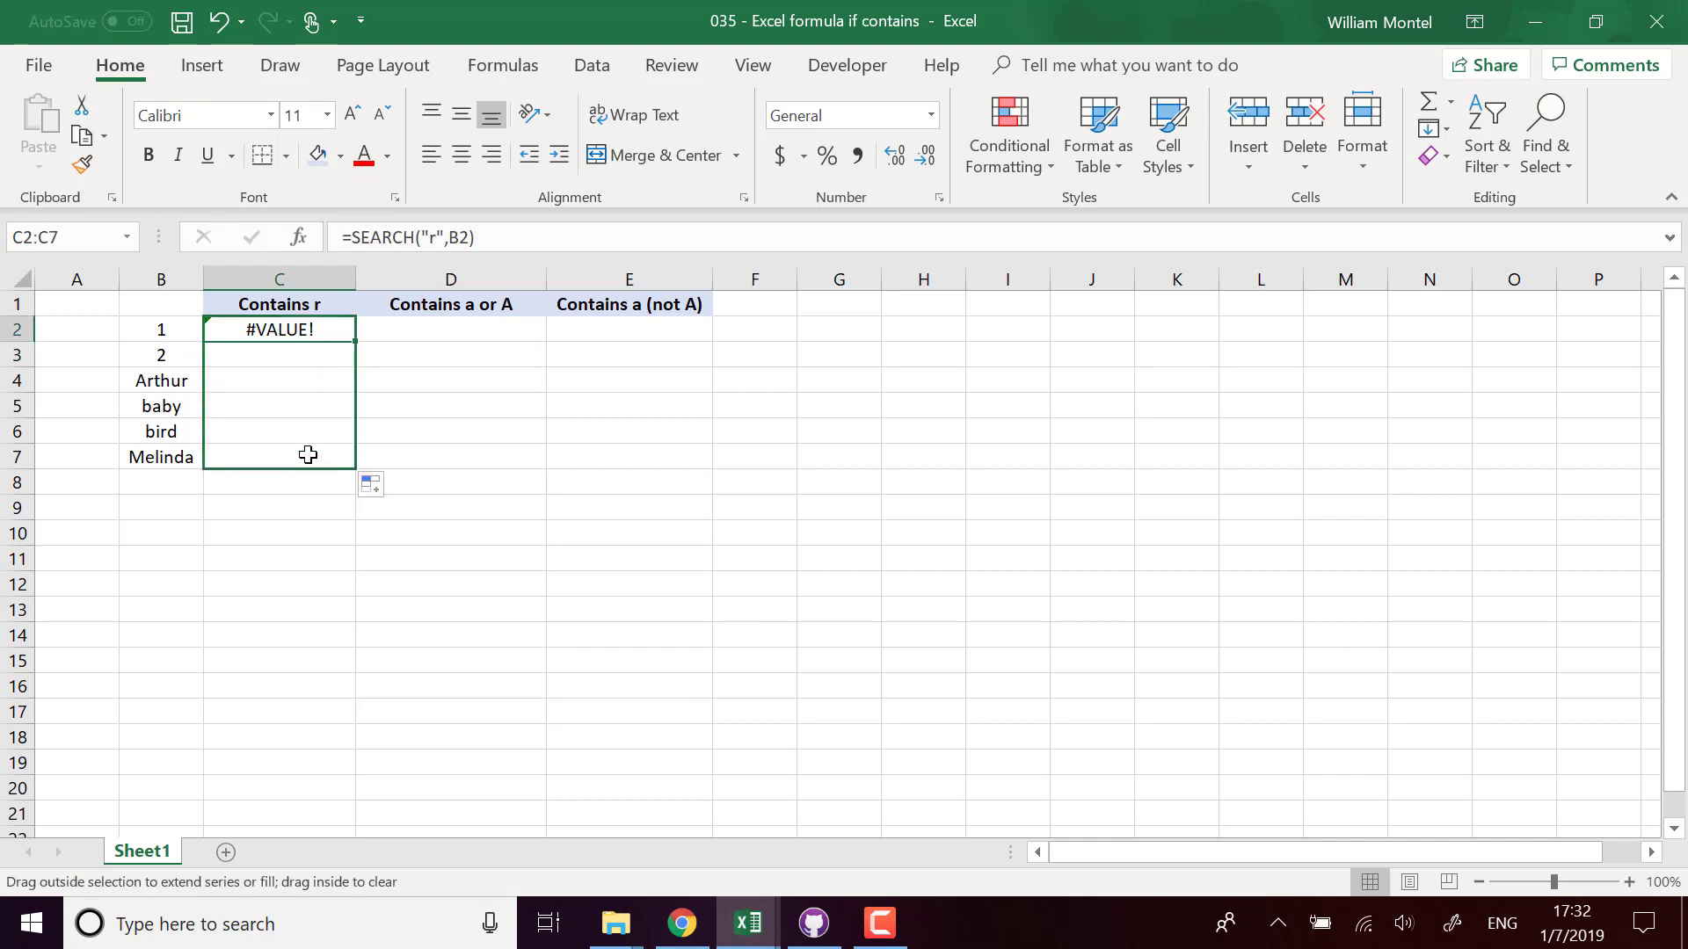
left_click_drag(357, 339, 309, 453)
left_click(385, 240)
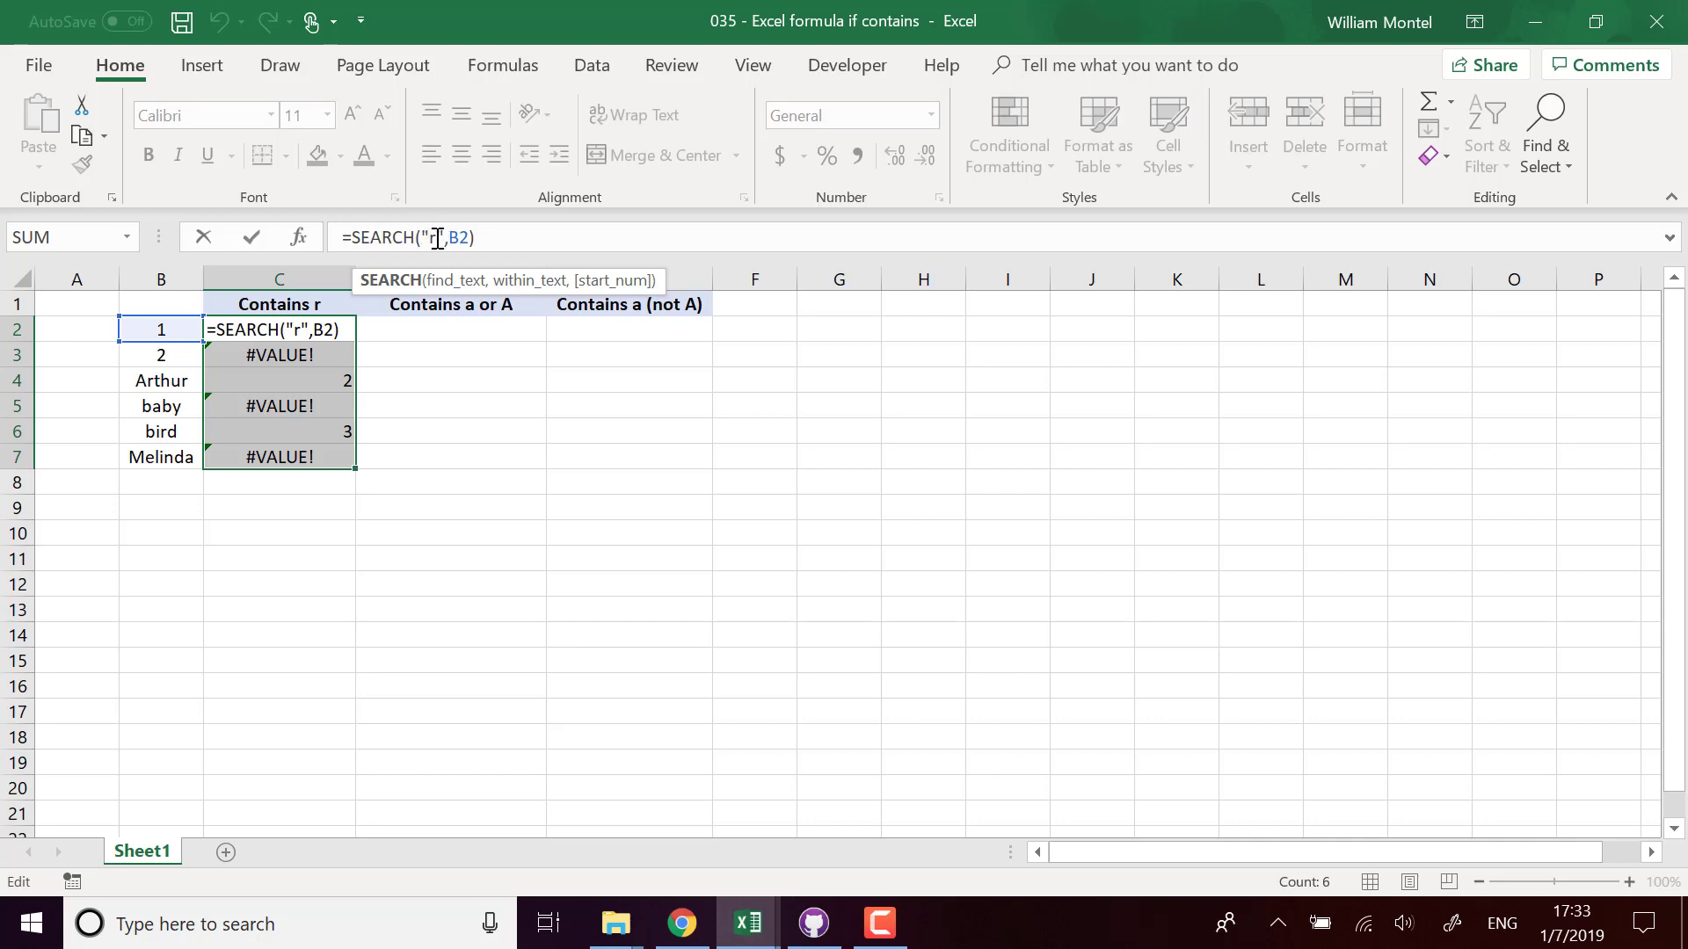
key("ctrl+Return")
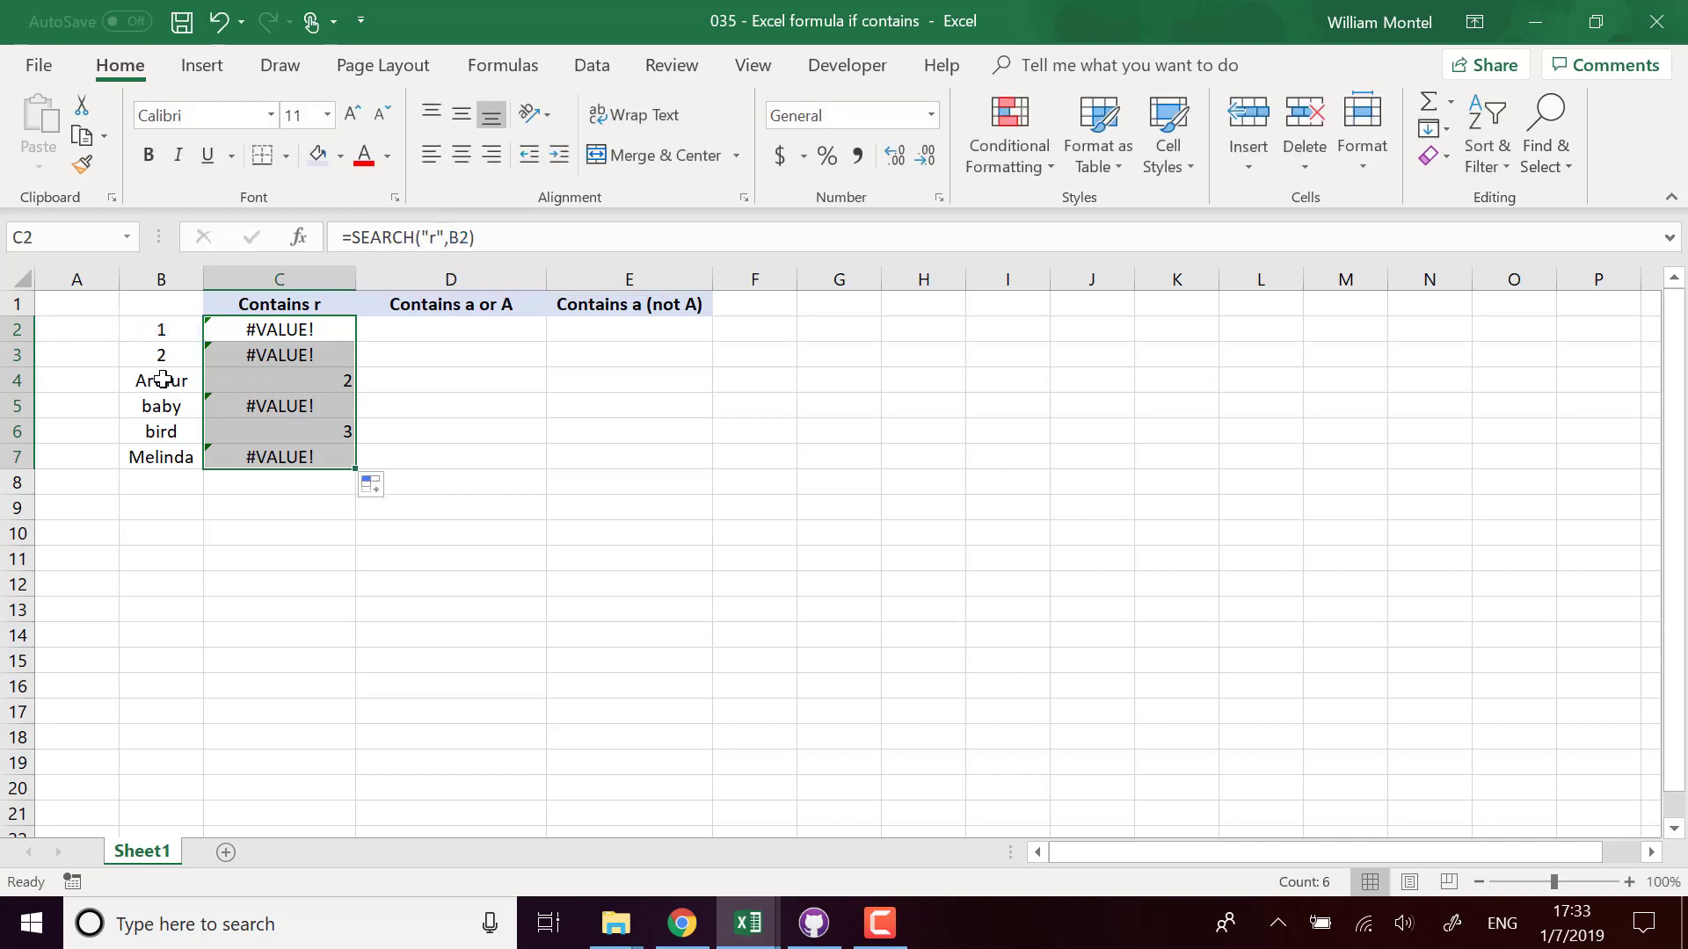
left_click_drag(161, 380, 158, 459)
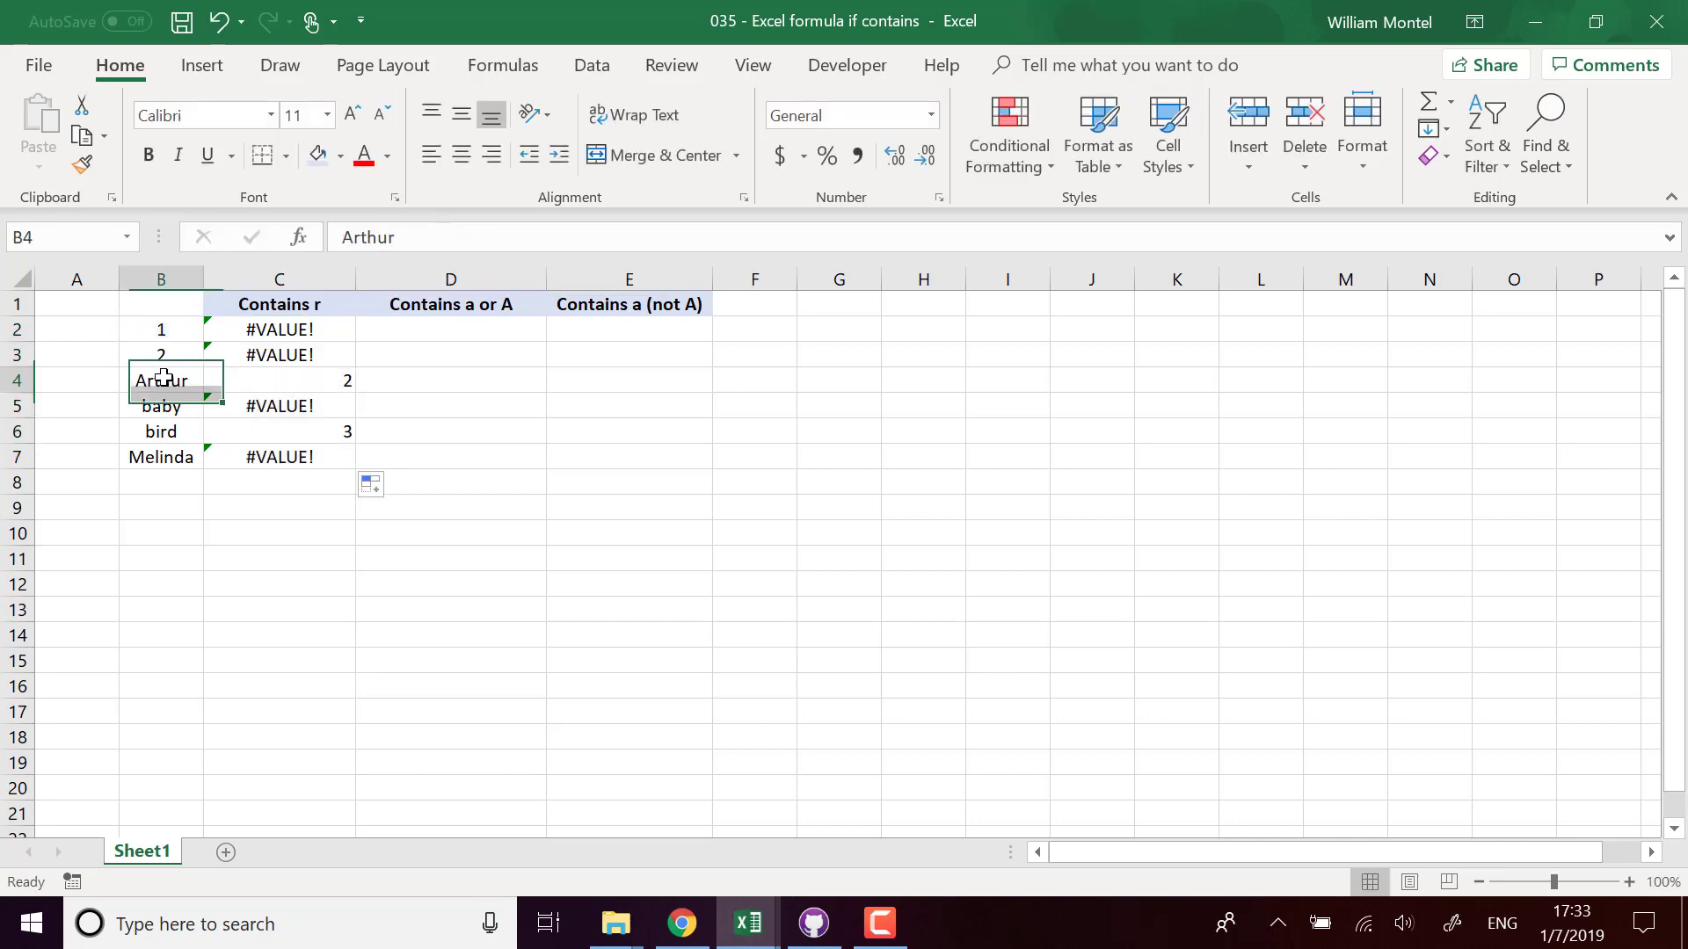
left_click(318, 380)
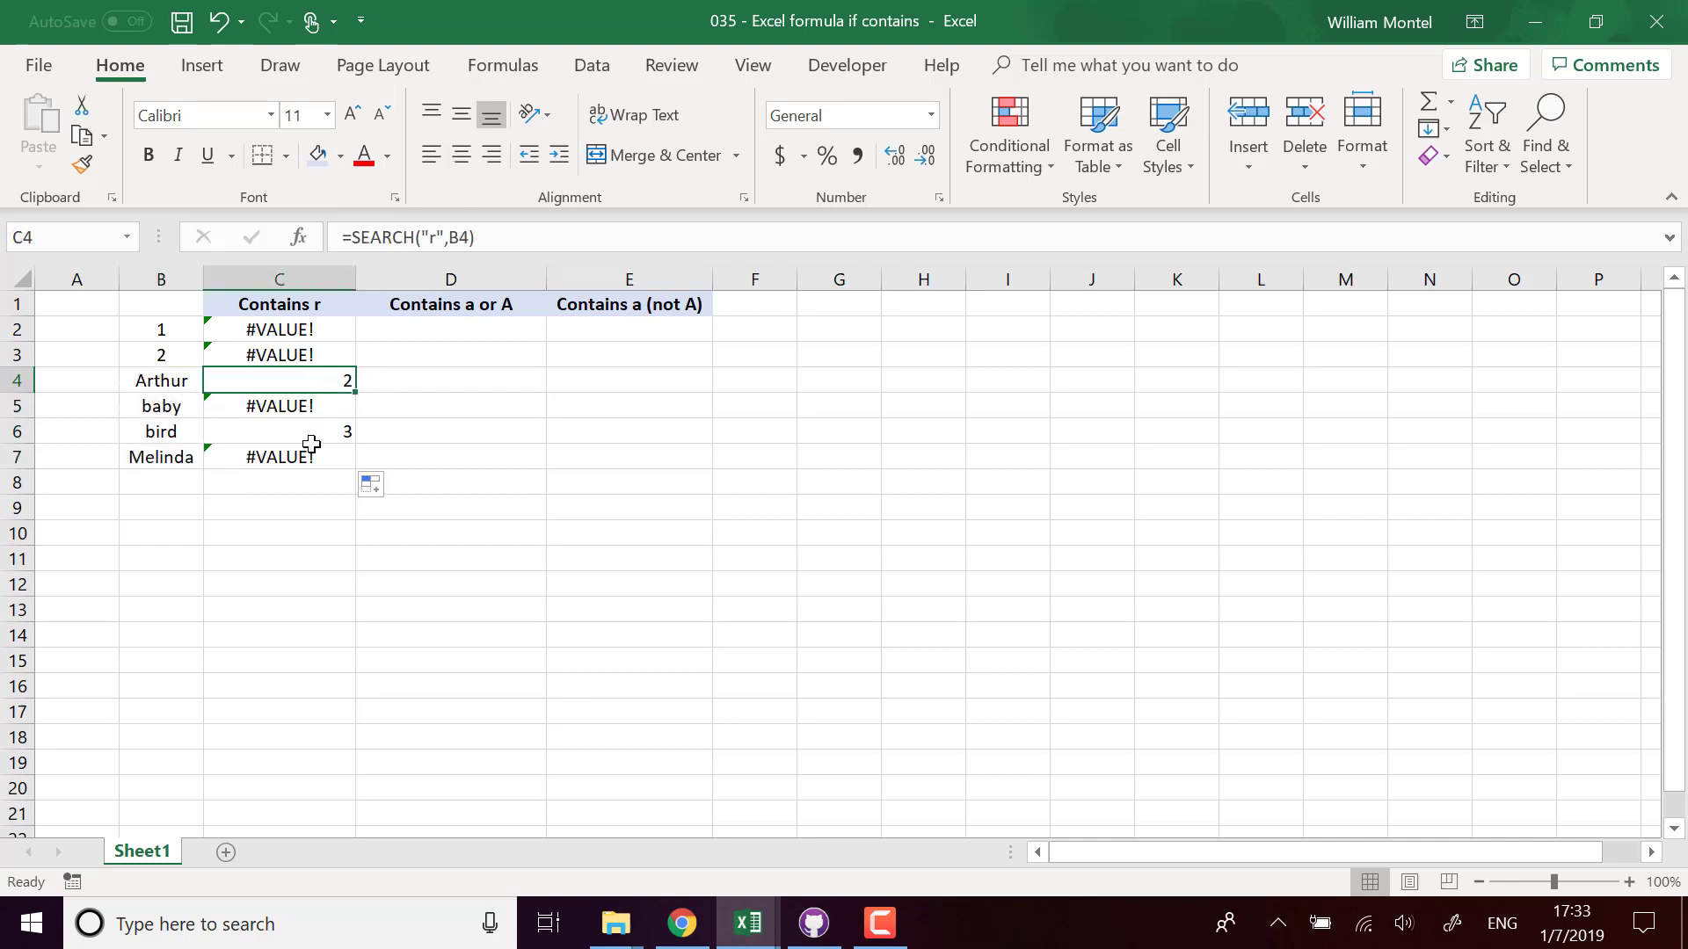
key("Down")
key("Down")
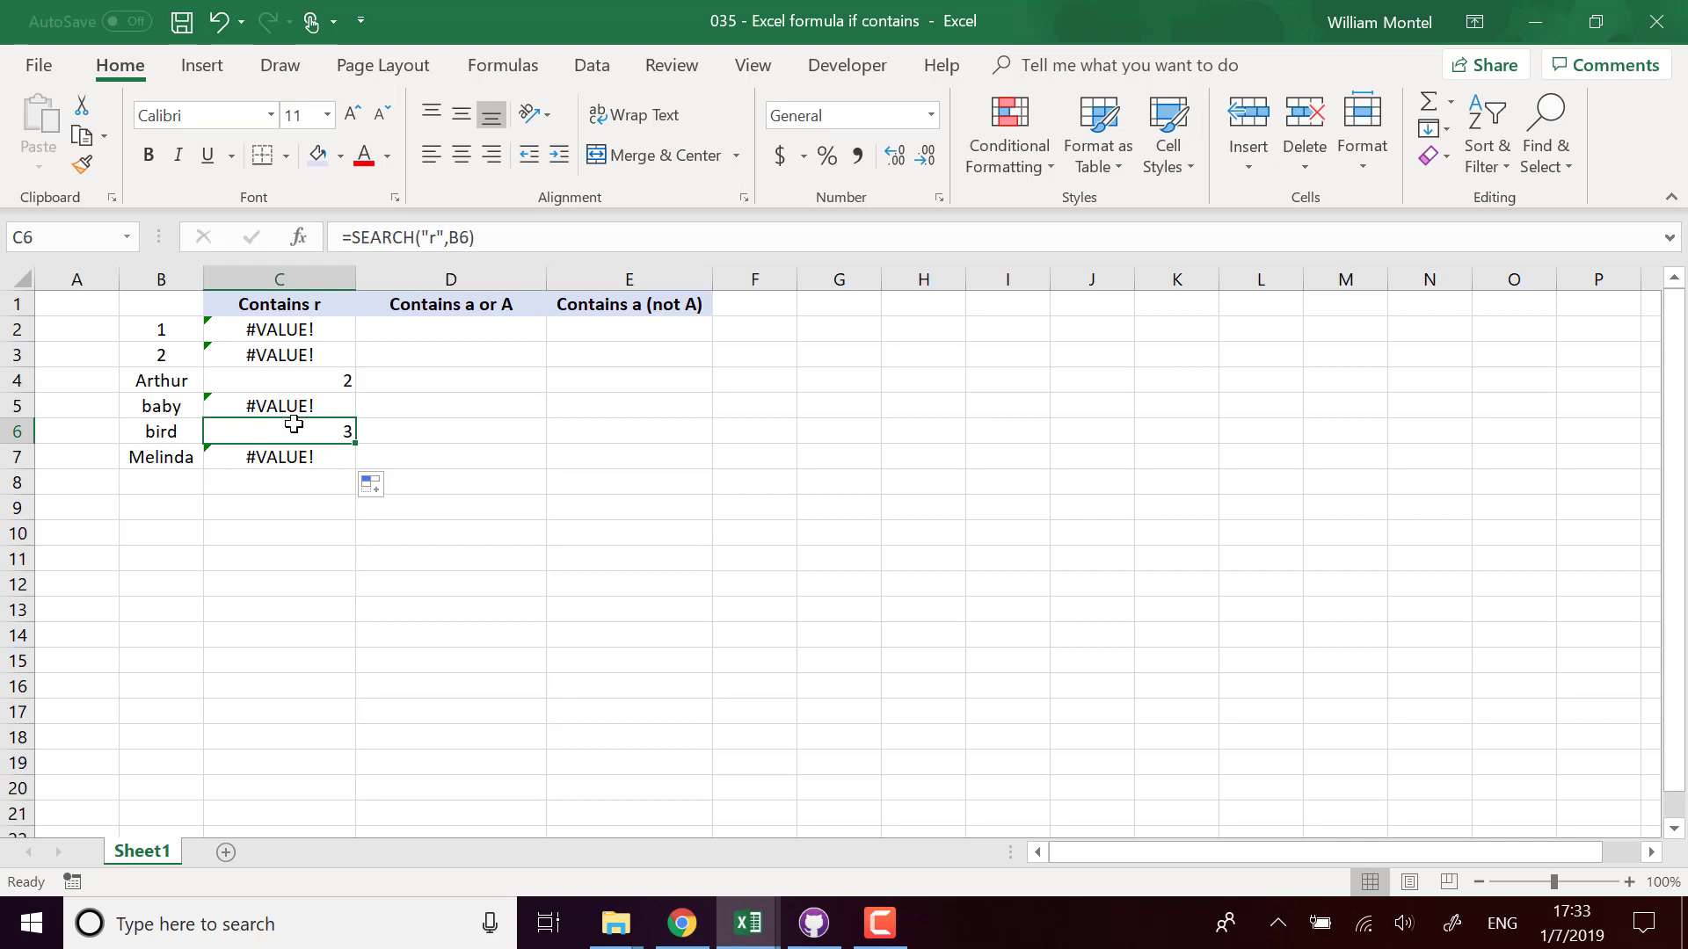
left_click(296, 408)
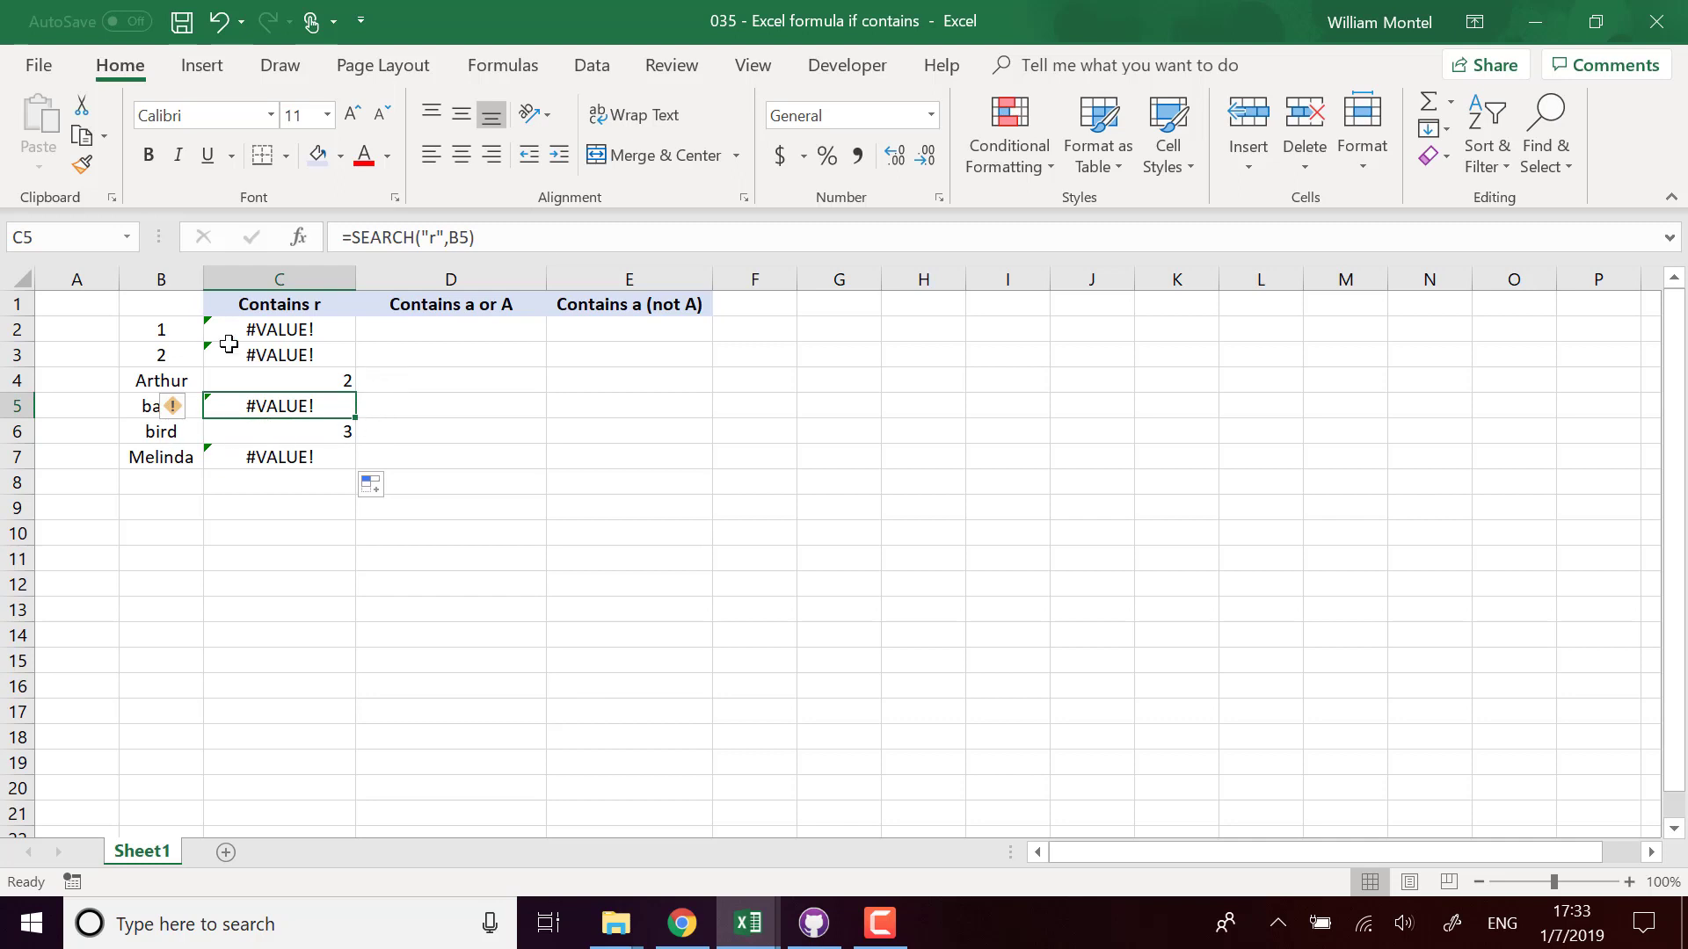
left_click(311, 379)
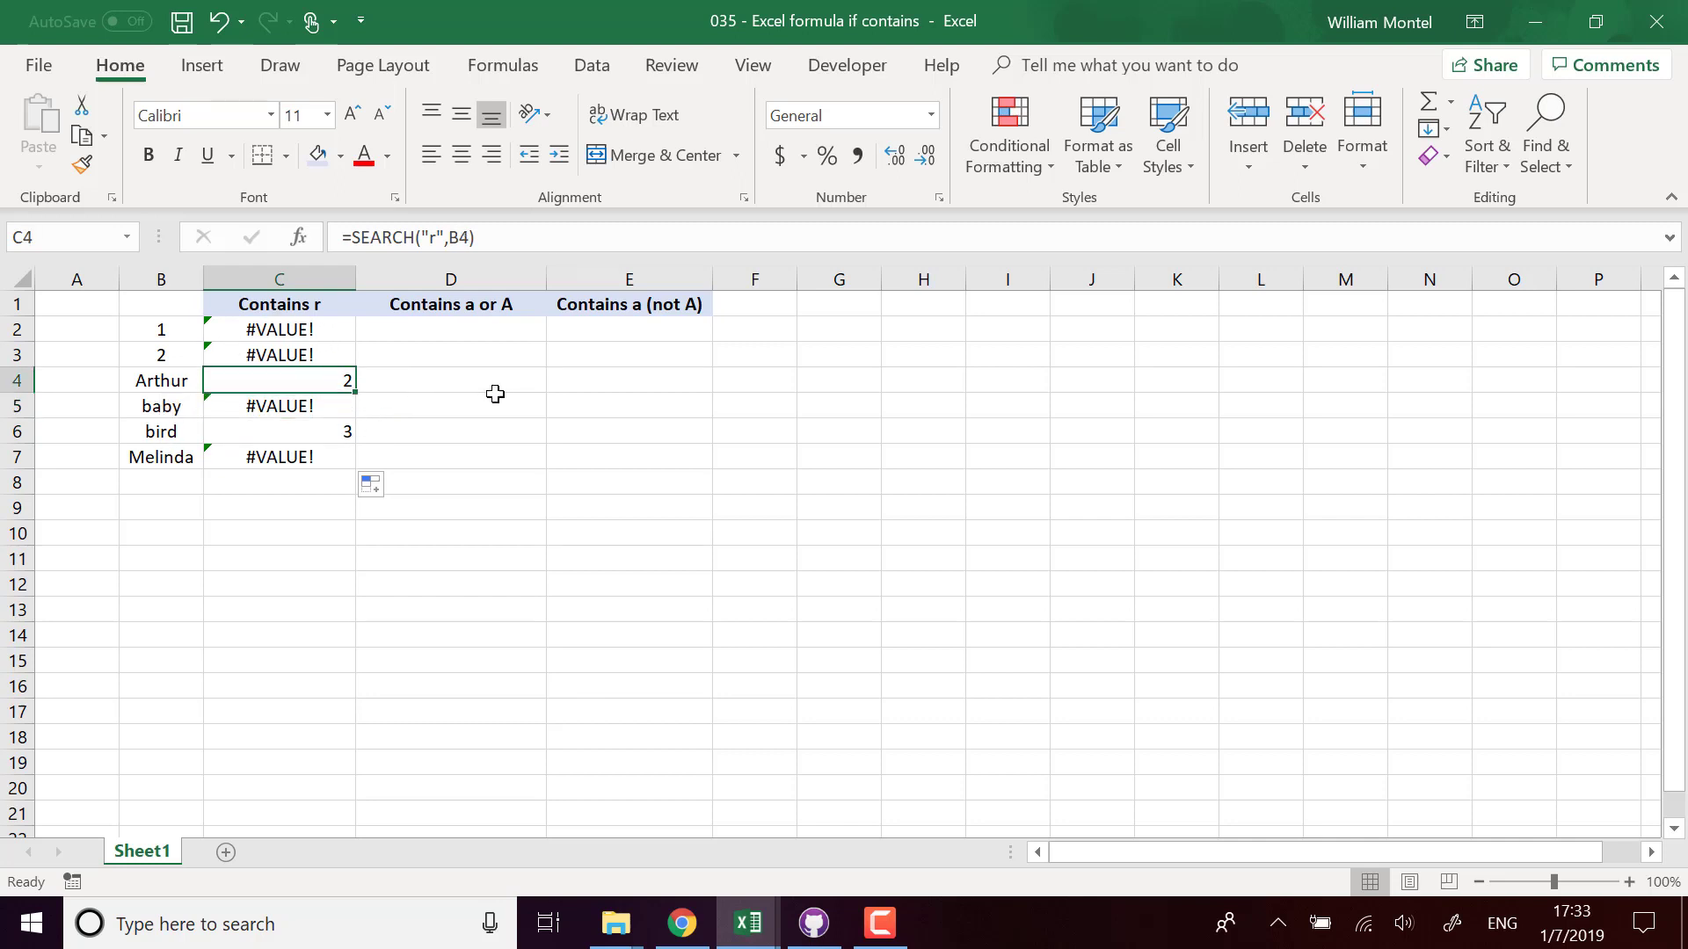
left_click(376, 238)
key("ctrl+Return")
left_click(317, 331)
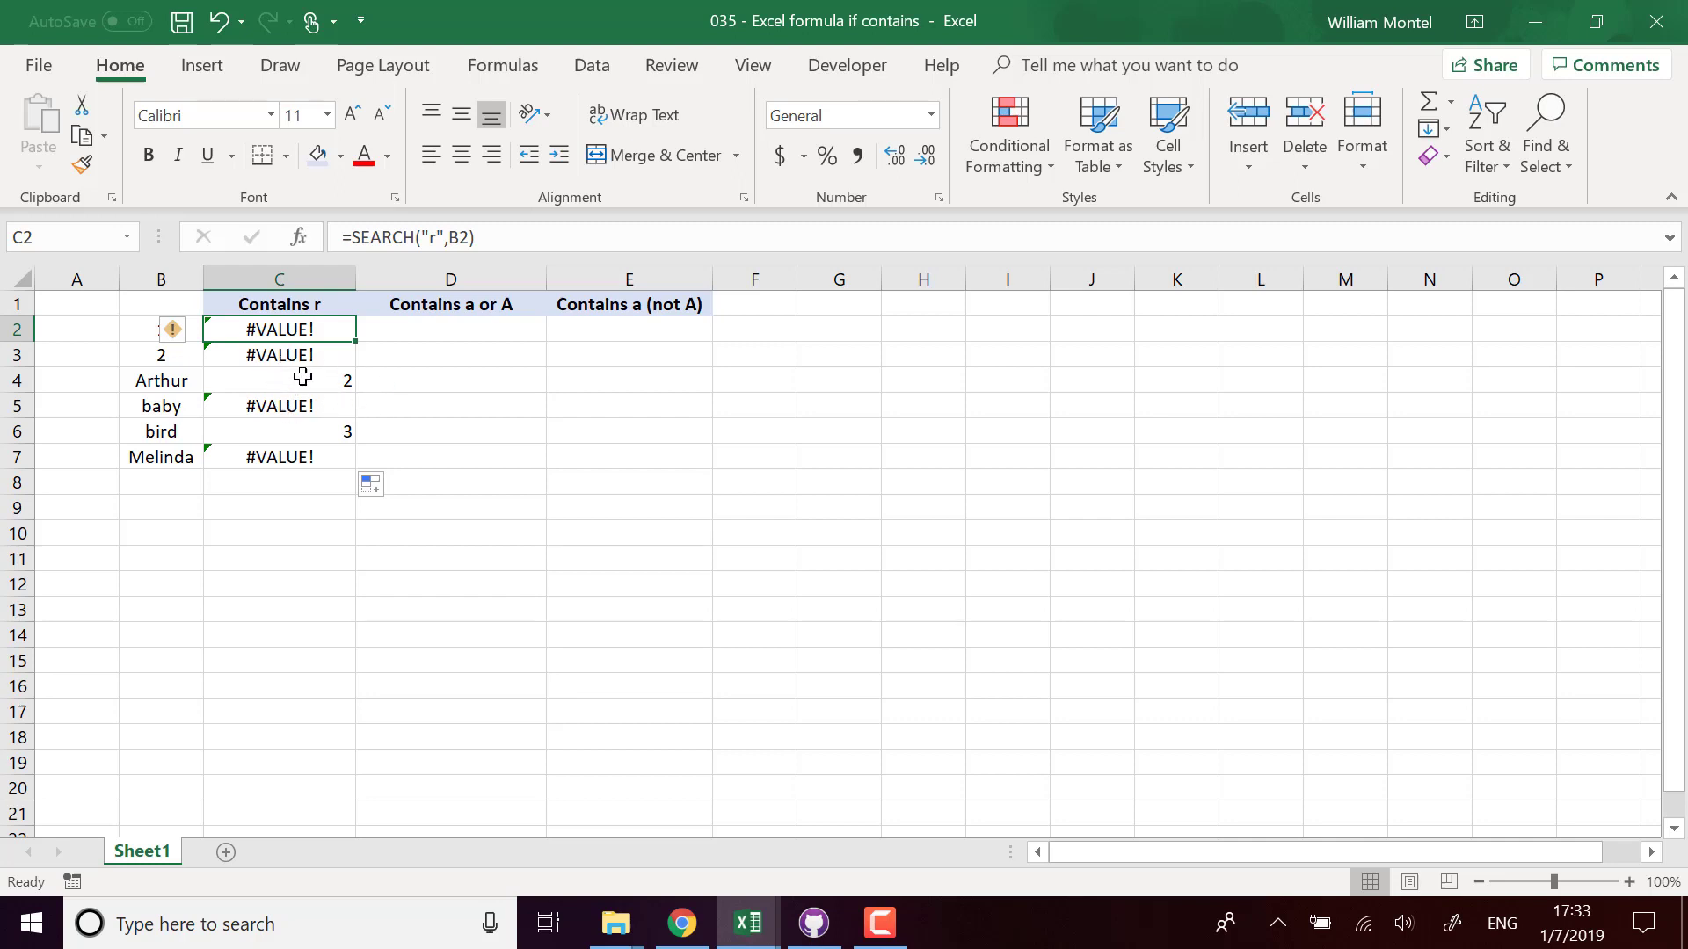
left_click(304, 378)
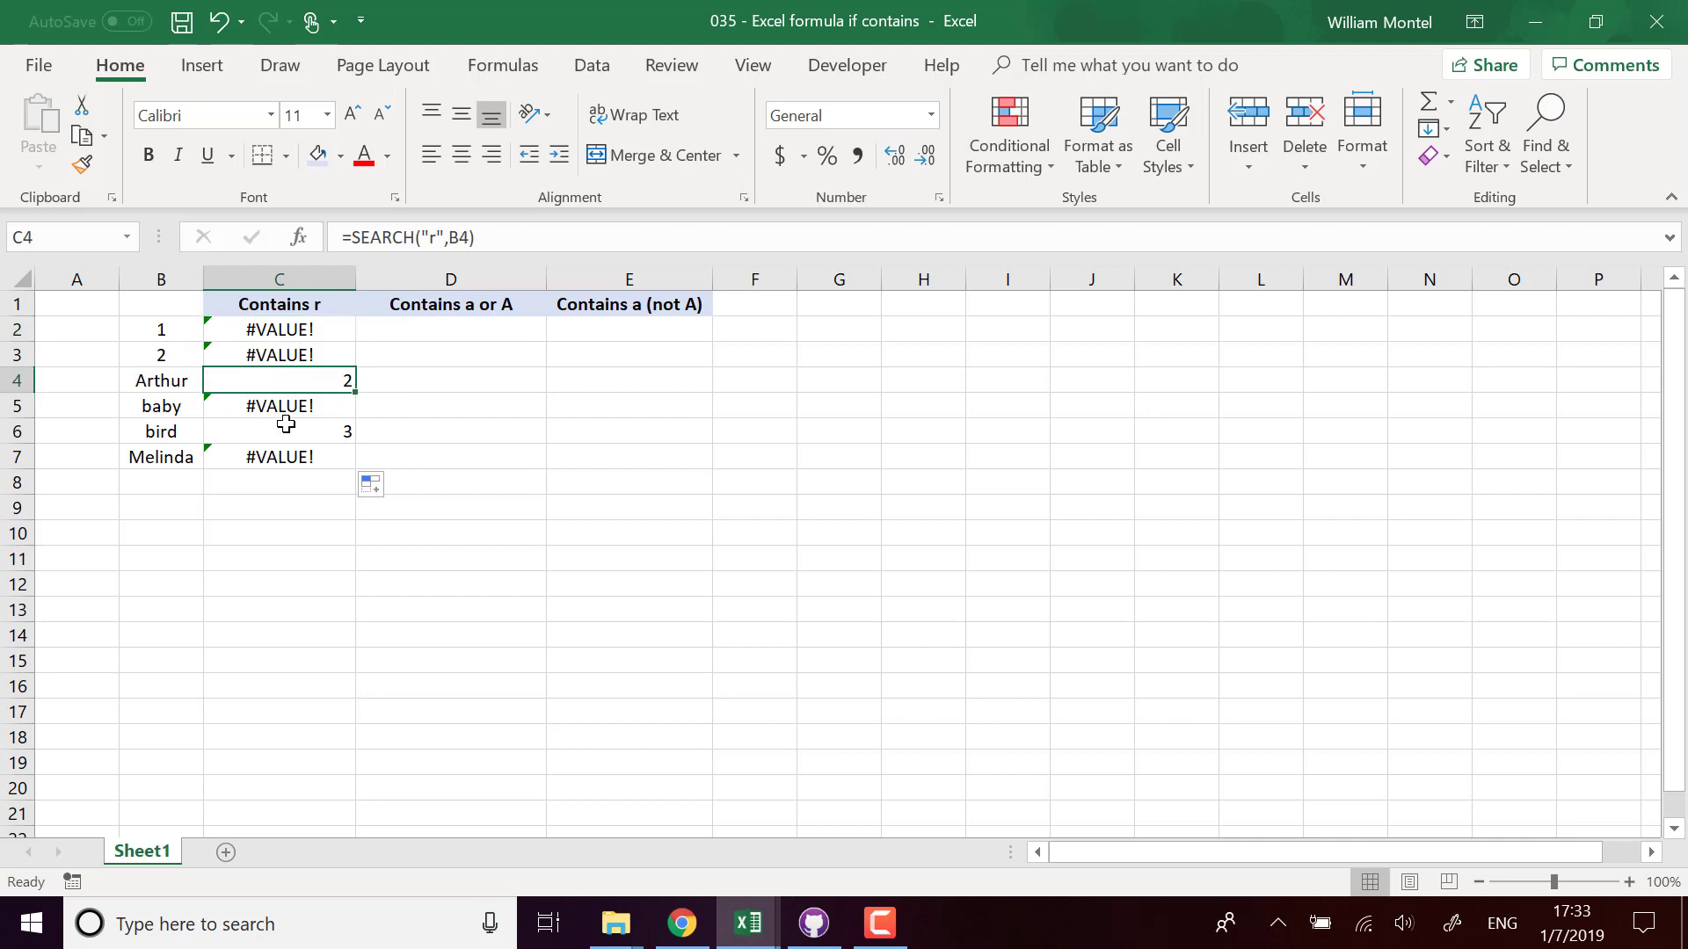
left_click(326, 335)
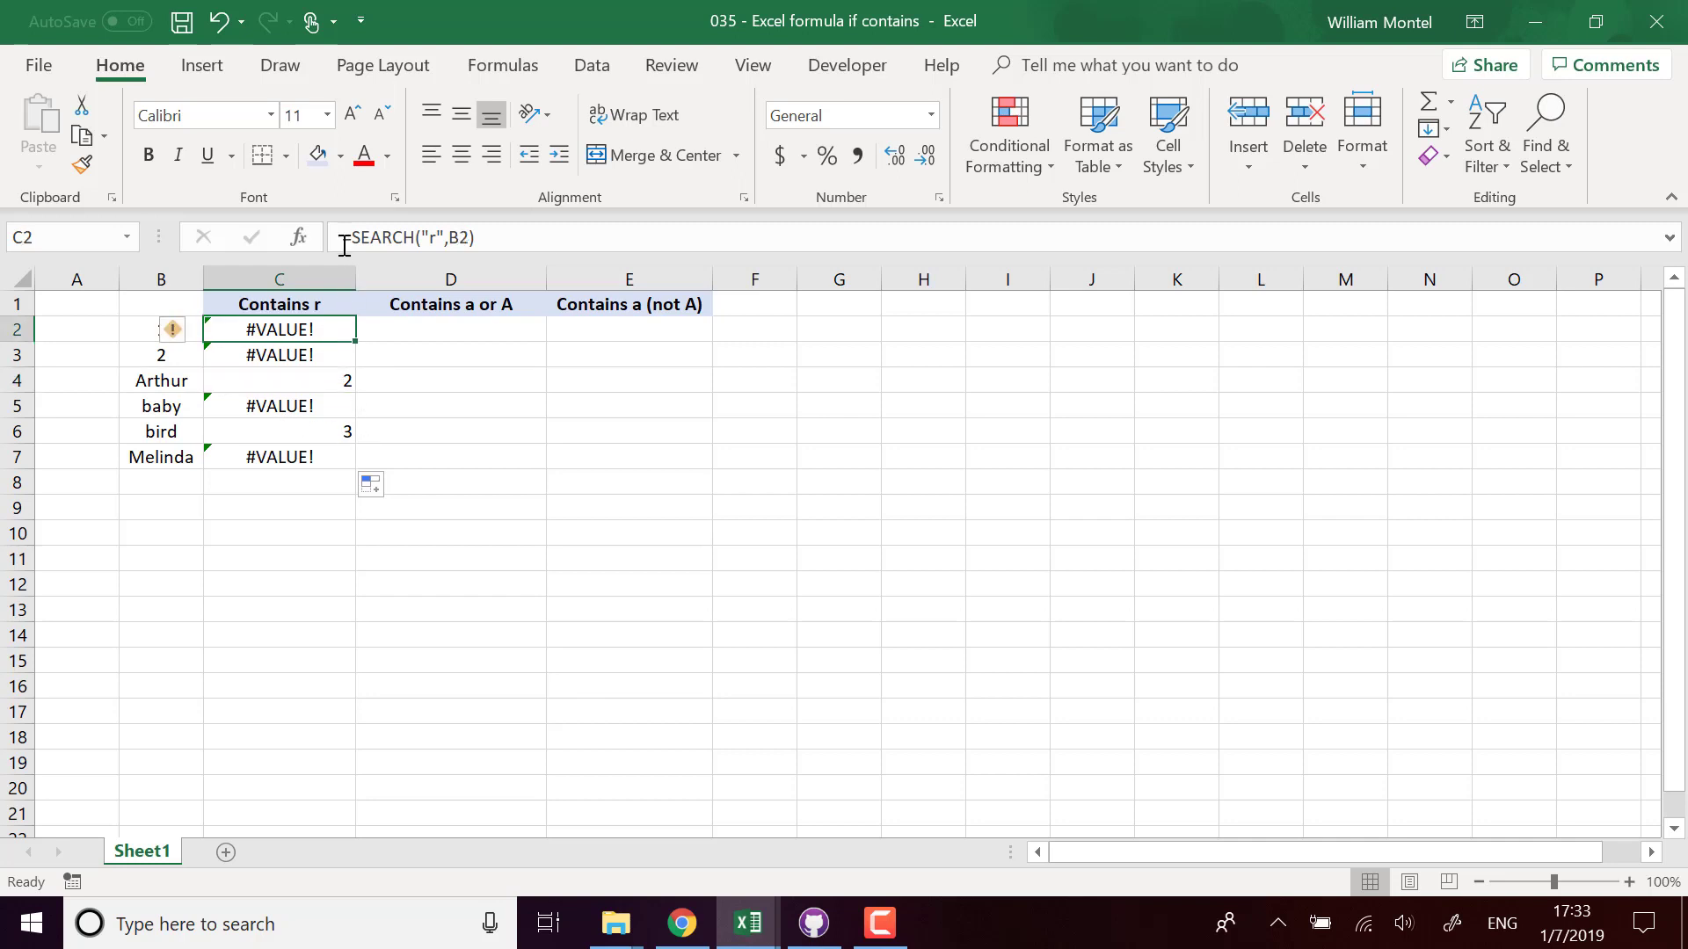
Step: Wrap C2's formula in ISNUMBER so it reads =ISNUMBER(SEARCH("r",B2))
left_click(354, 239)
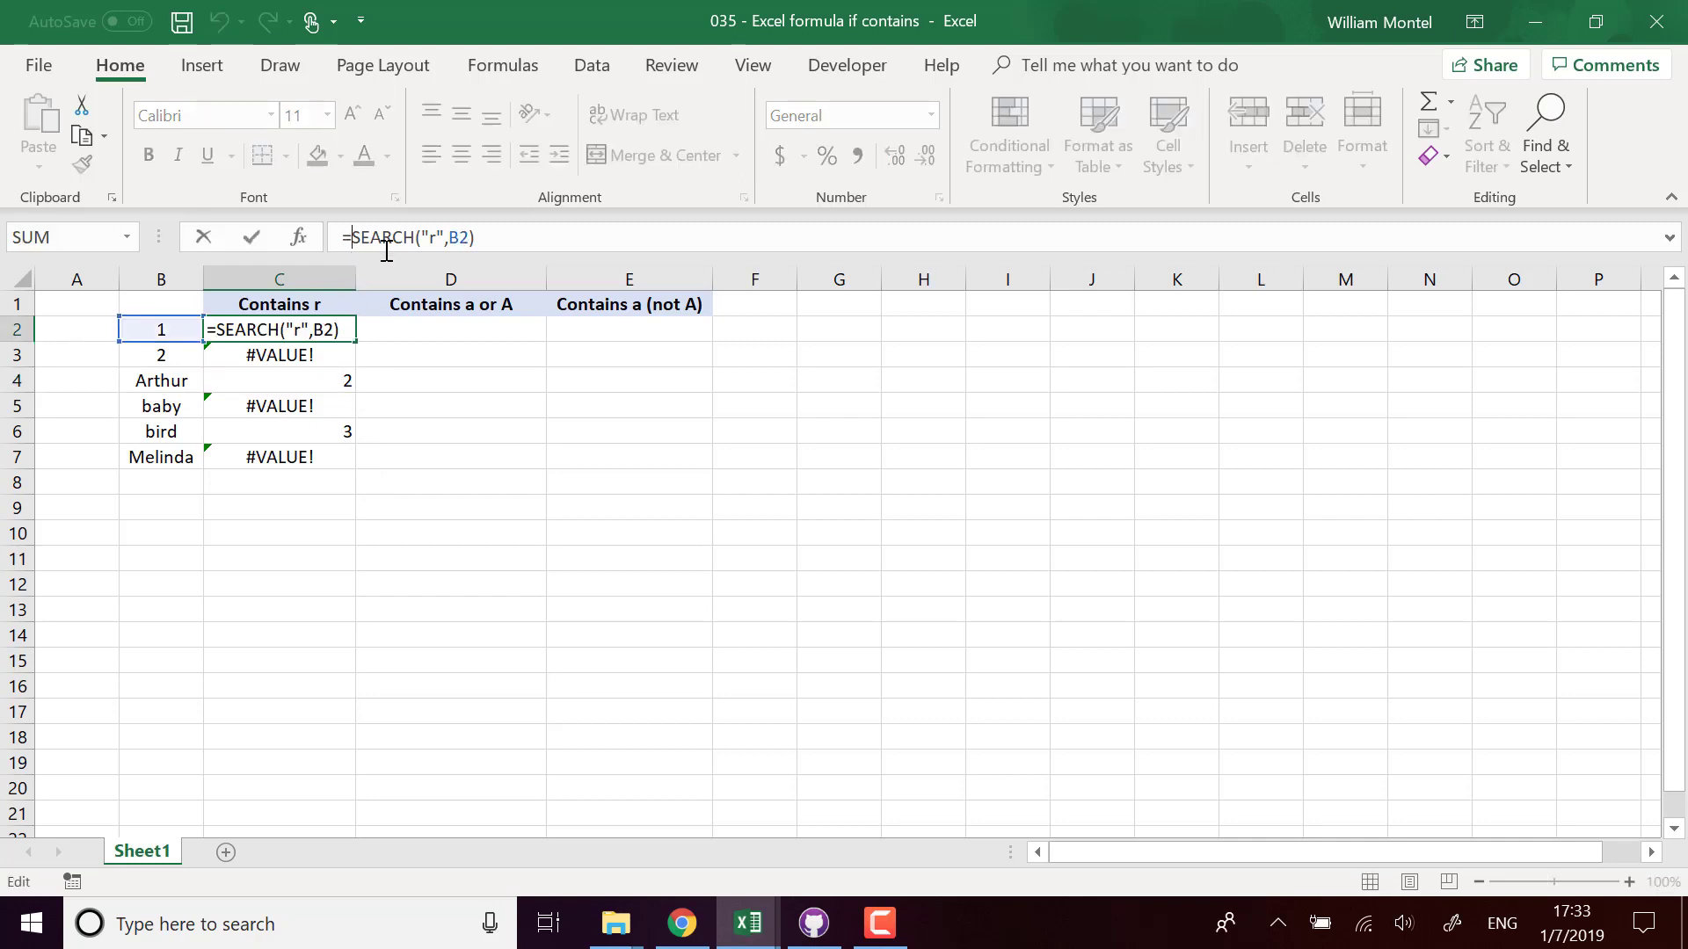
type("isnumer(")
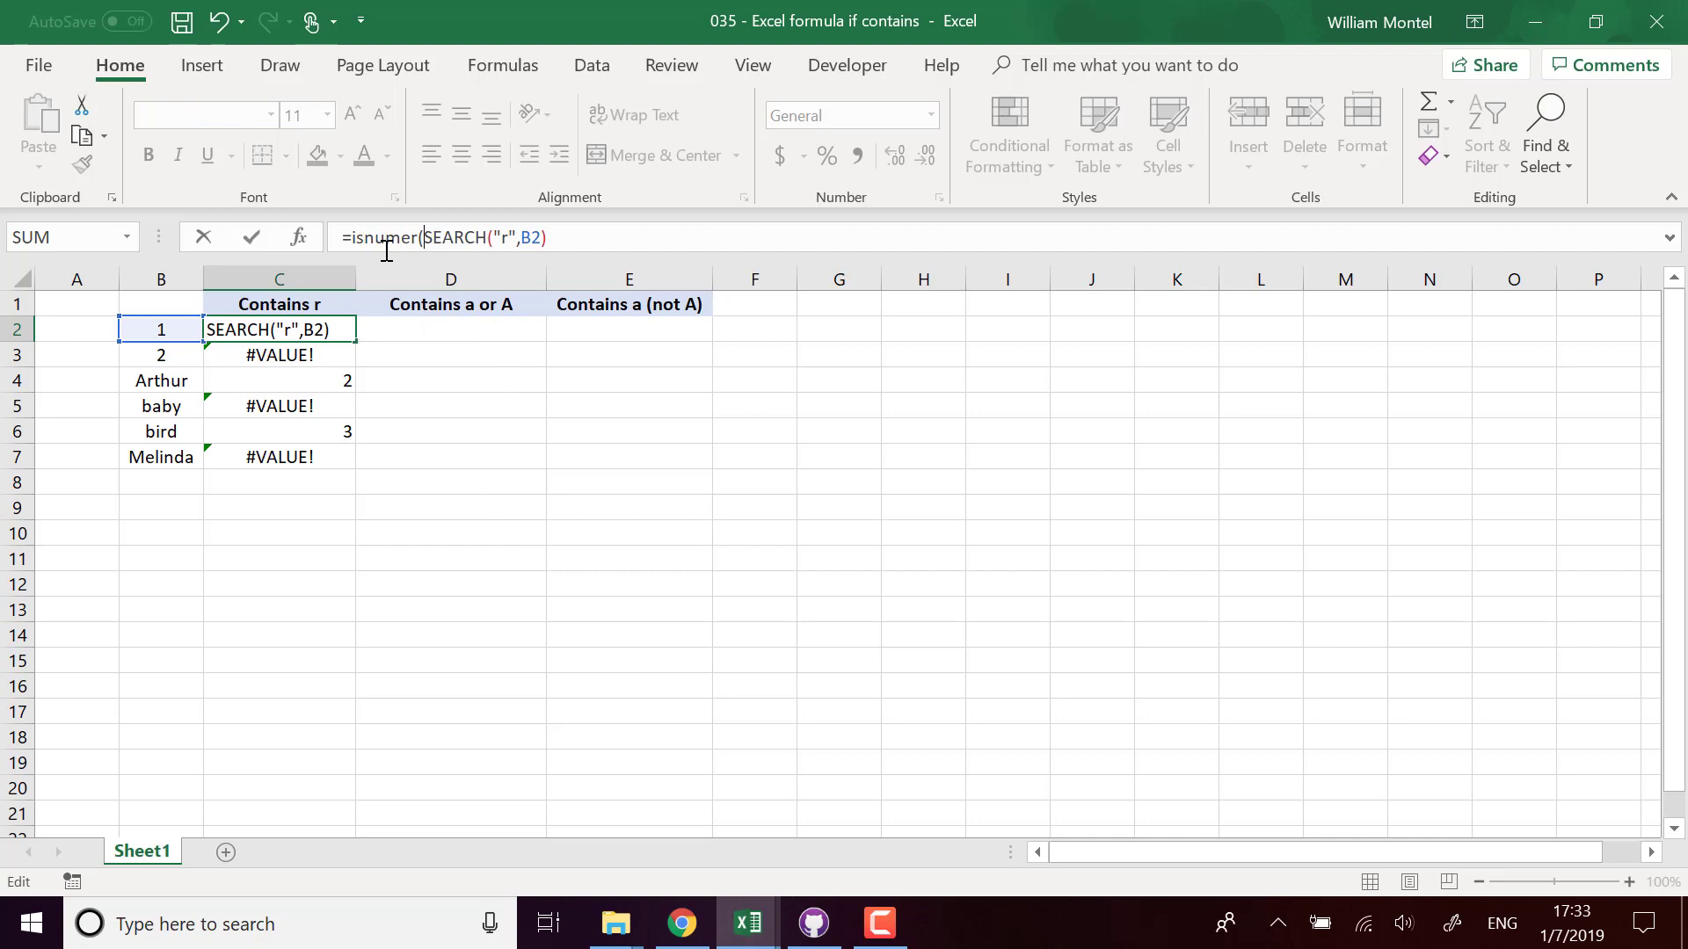
key("Left")
key("Left")
type("be")
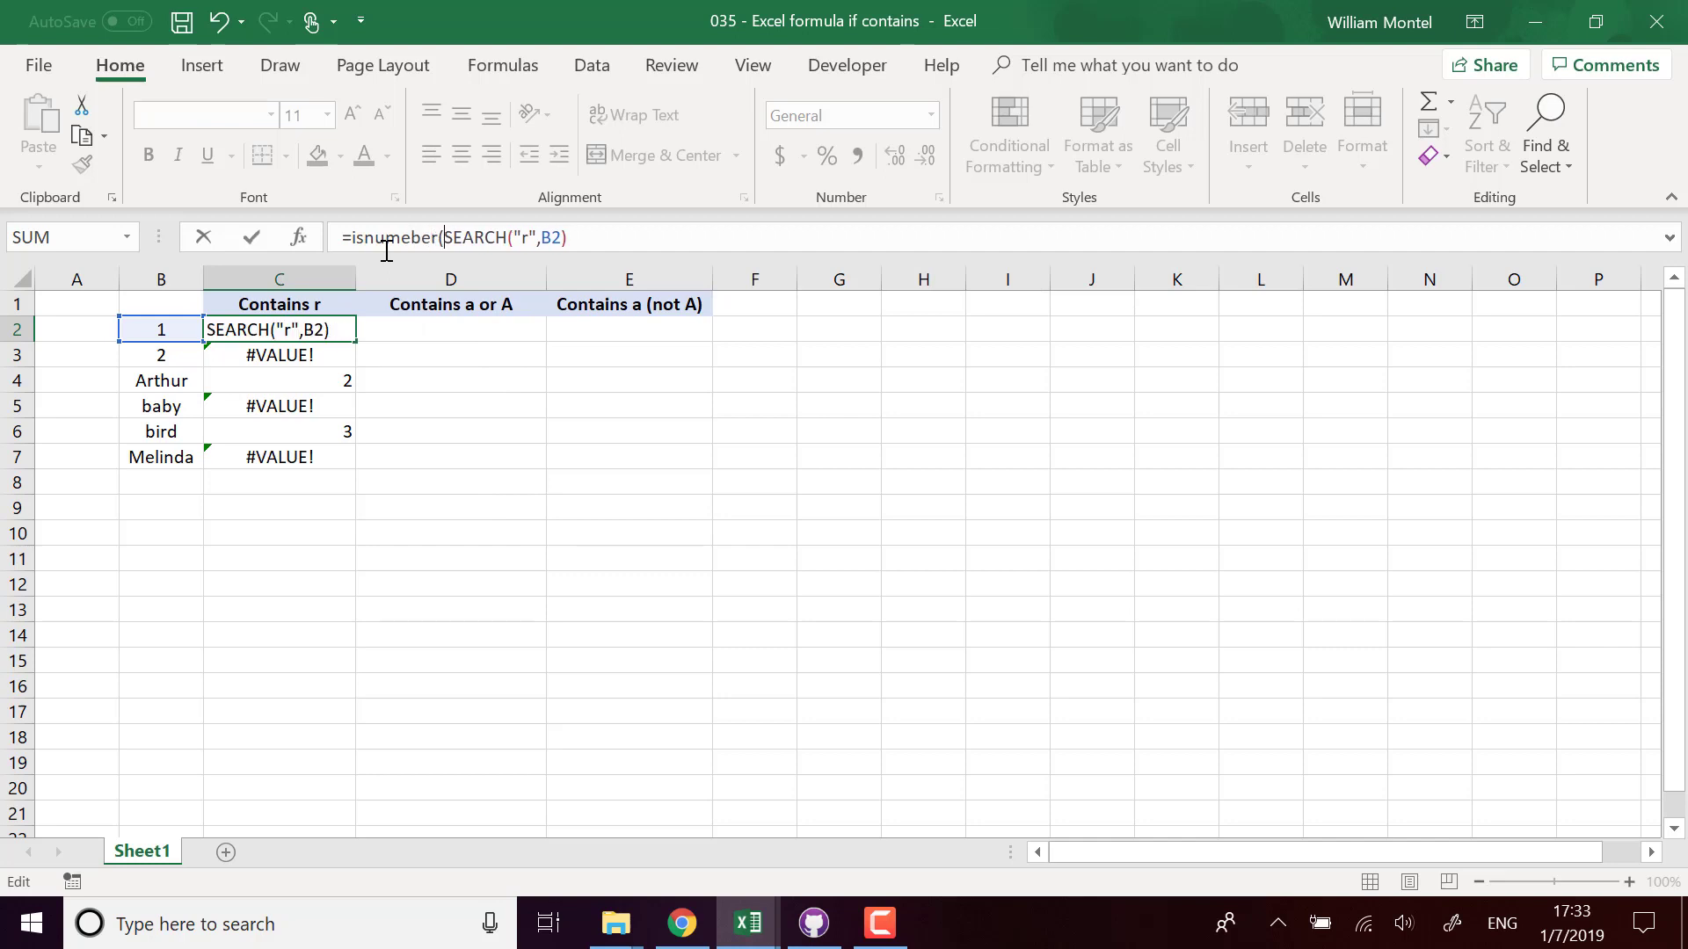
key("Left")
key("Left")
key("Left")
key("BackSpace")
left_click(438, 237)
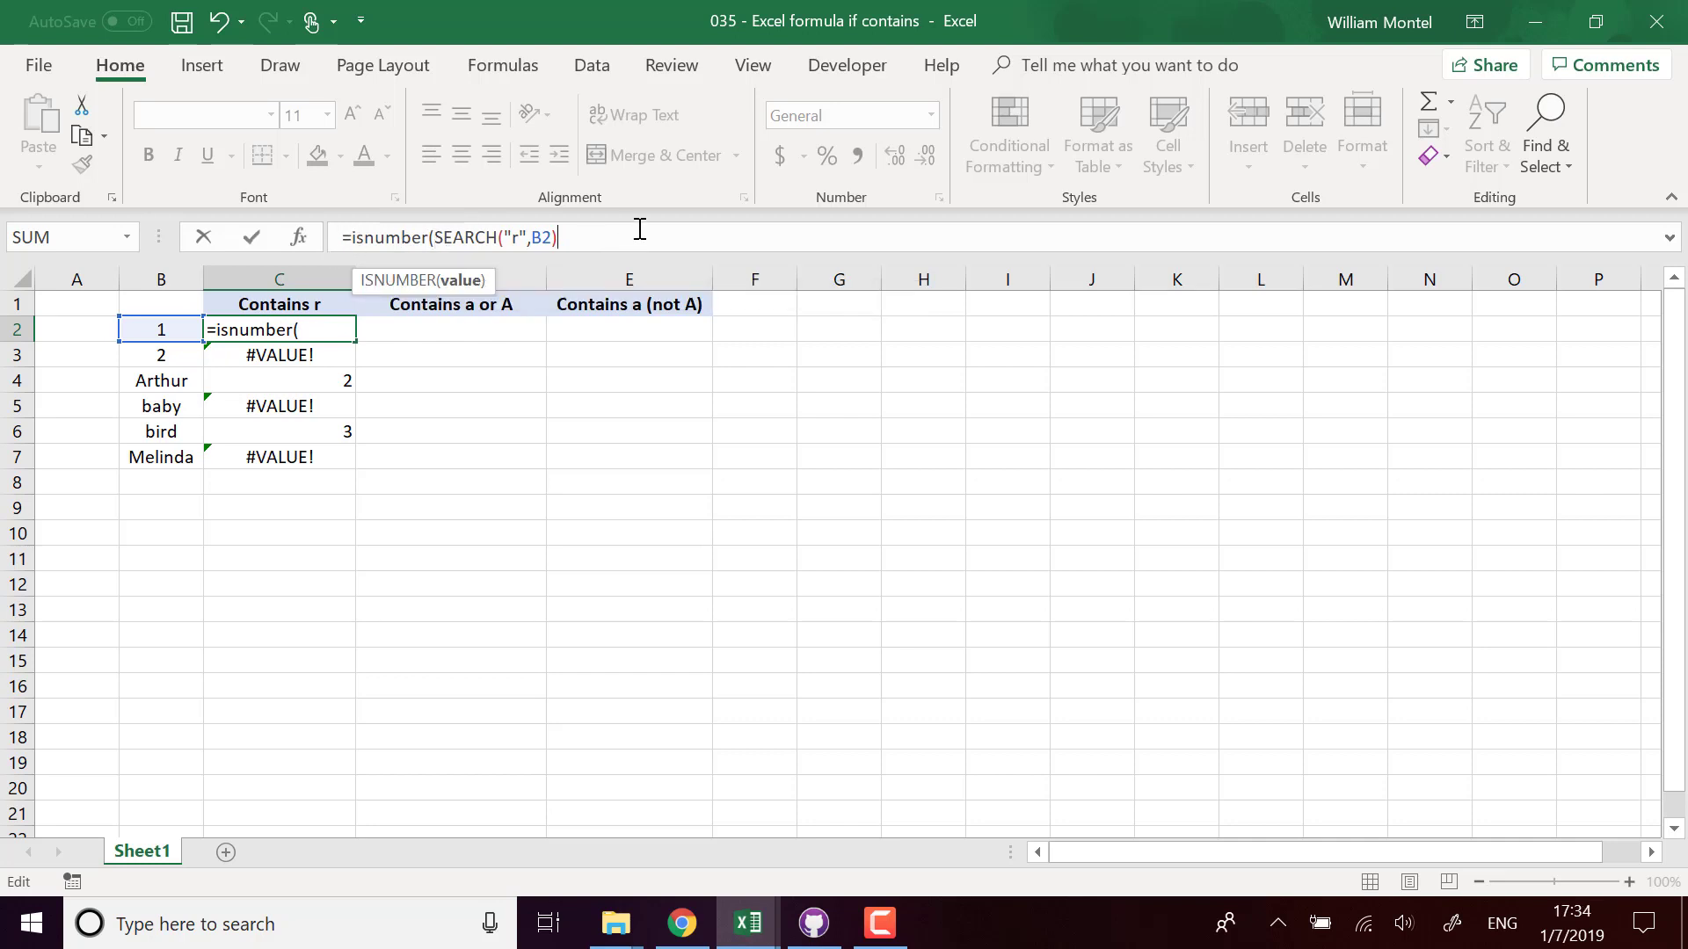
type(")")
key("Return")
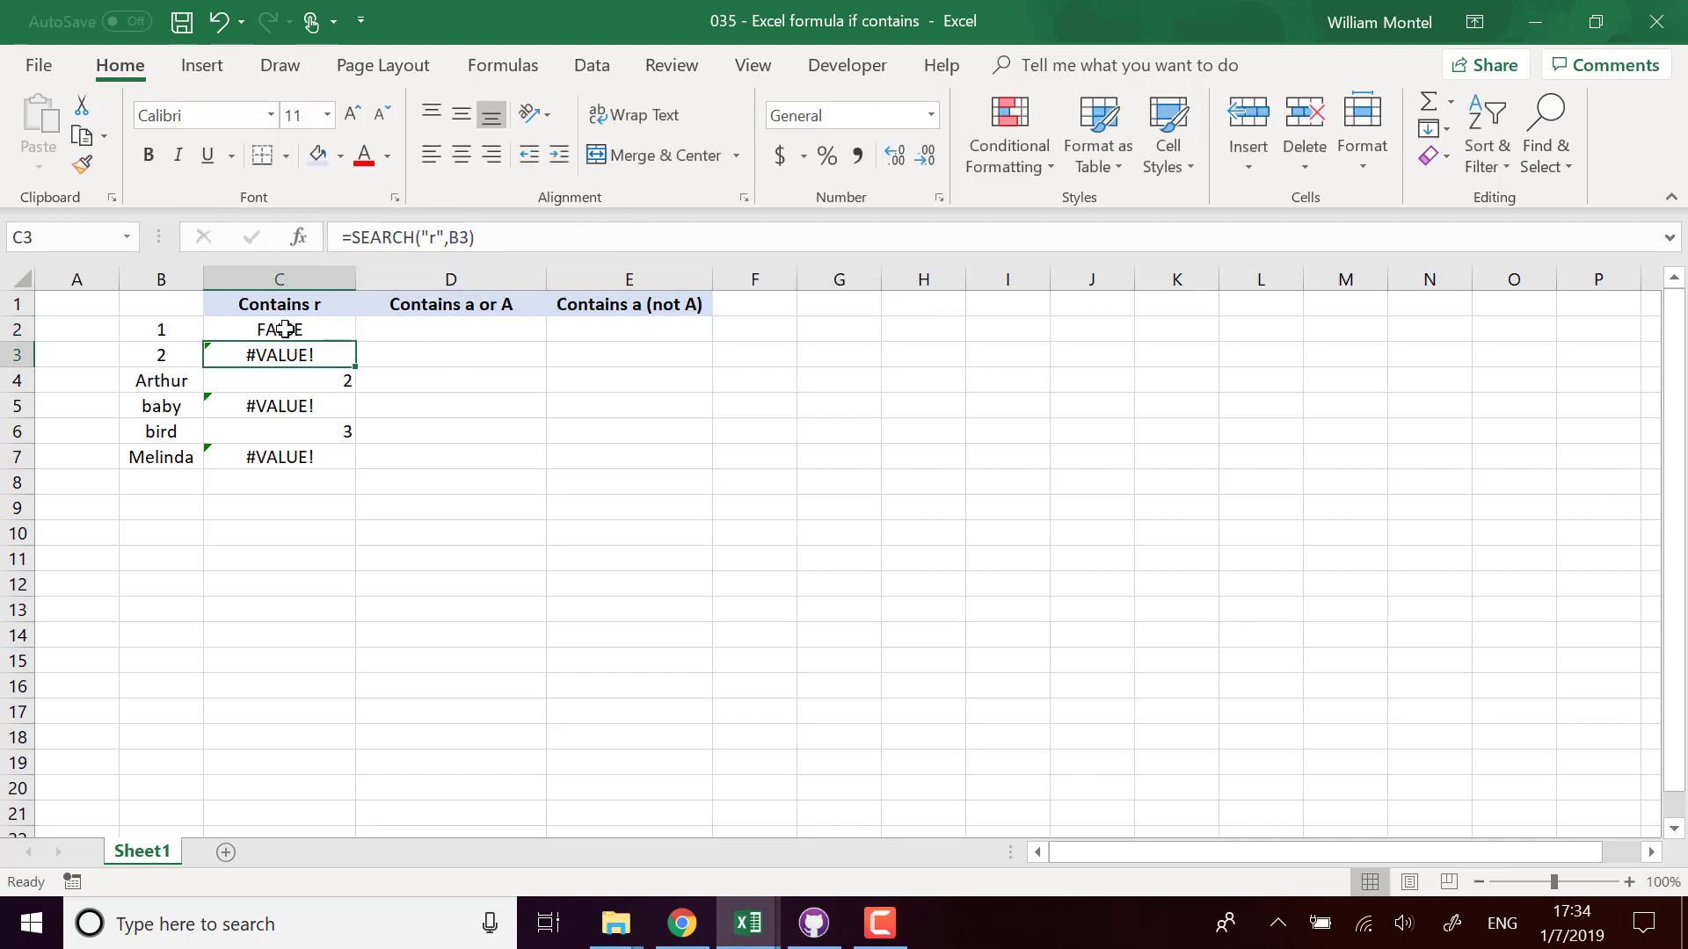
Step: Fill the ISNUMBER formula down to C7 and check TRUE for Arthur and bird, FALSE for the numbers
left_click(284, 327)
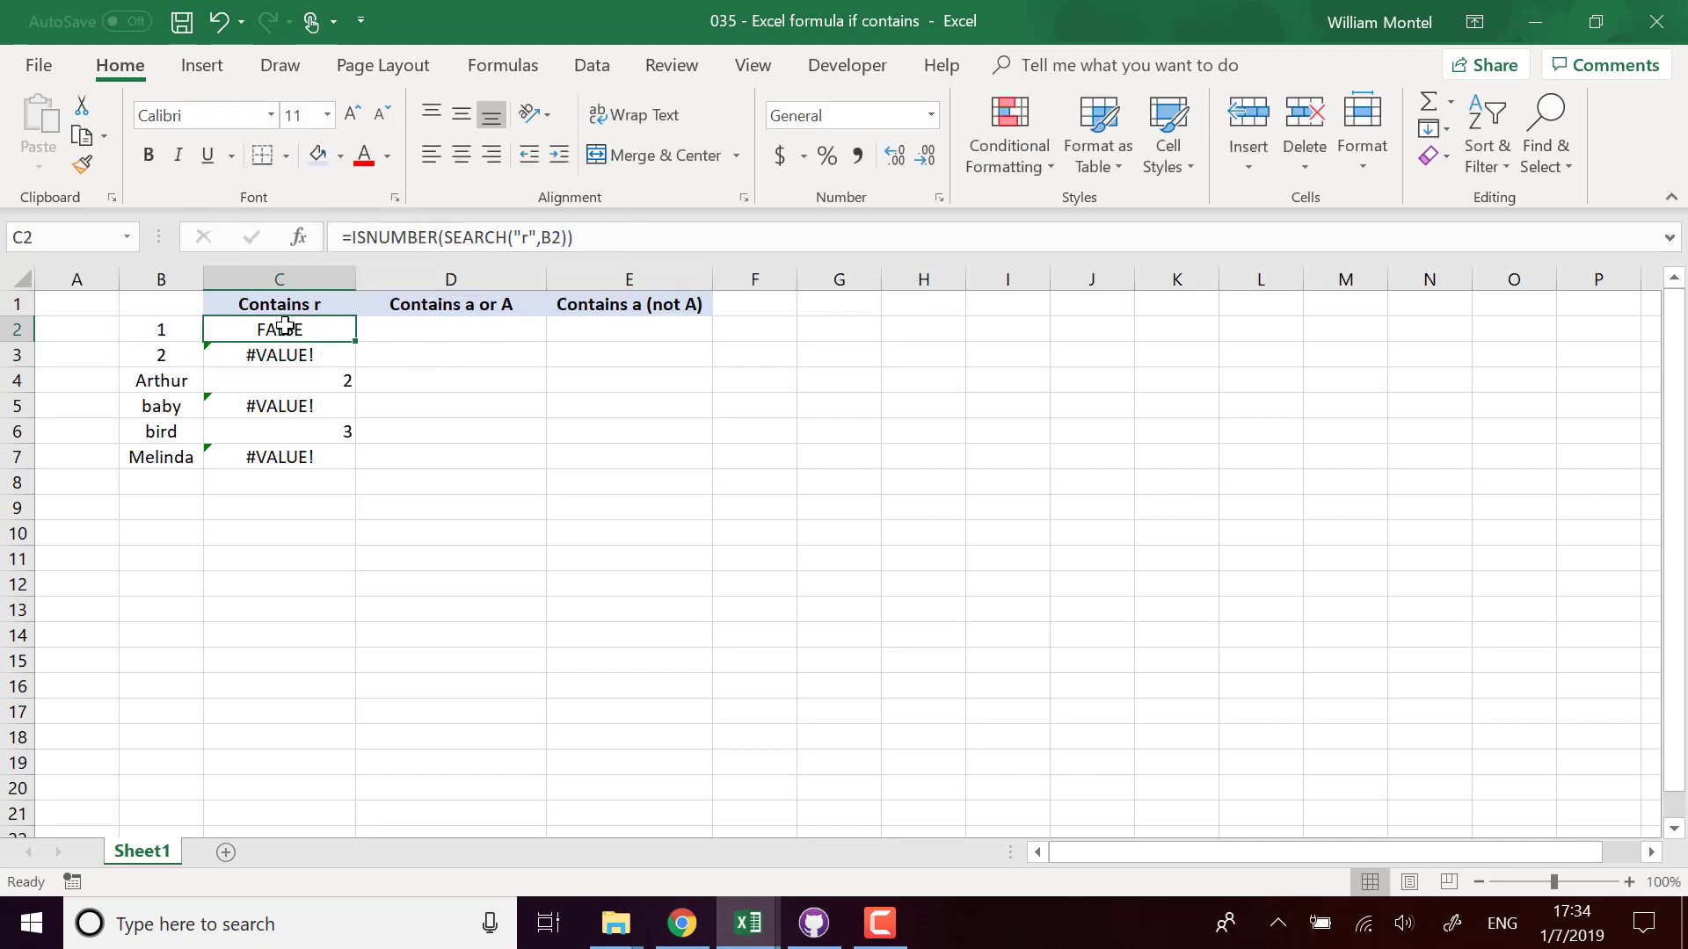
left_click(292, 382)
left_click(297, 429)
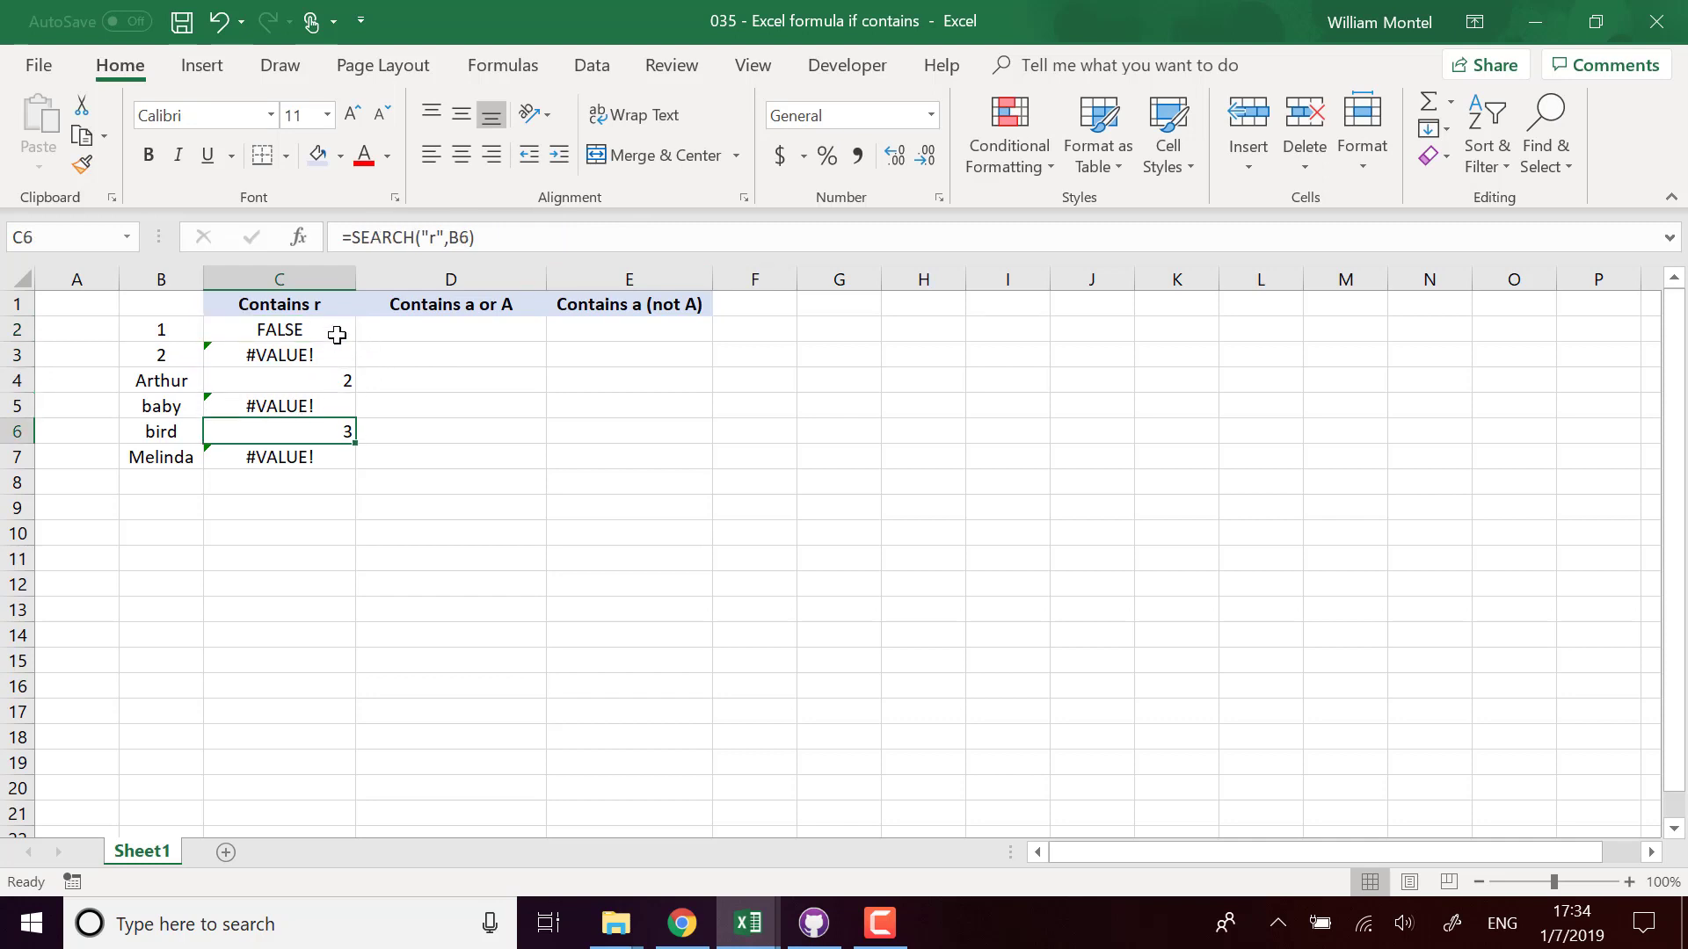
left_click(335, 331)
left_click_drag(352, 352, 331, 457)
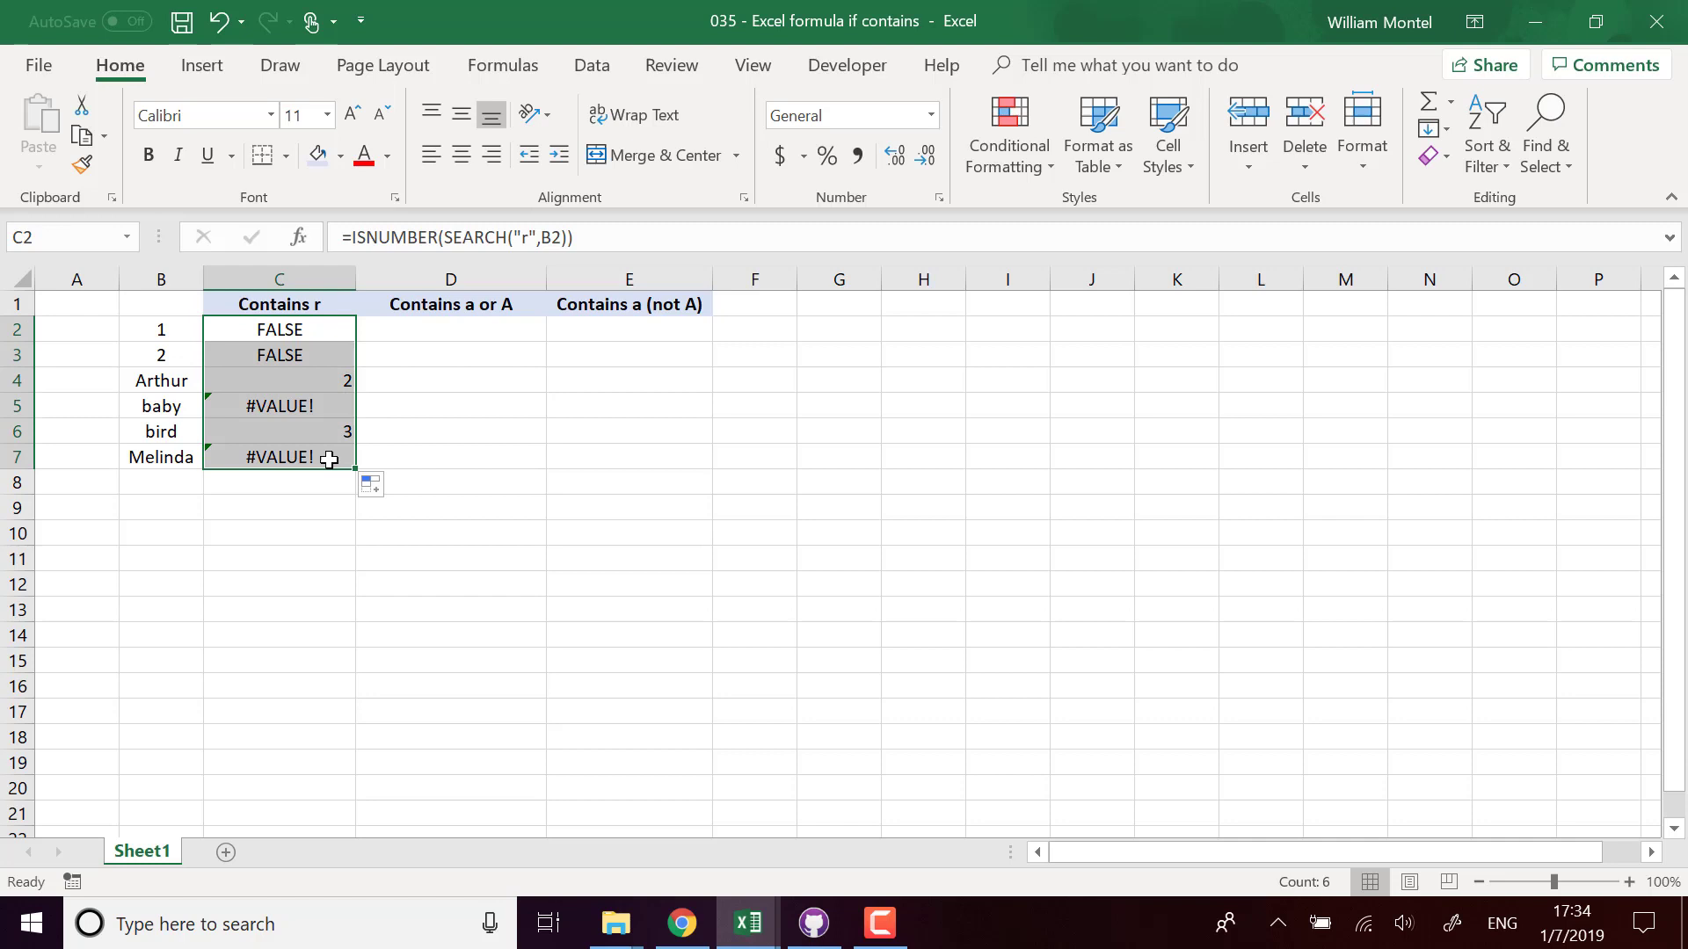
left_click(307, 431)
left_click(308, 378)
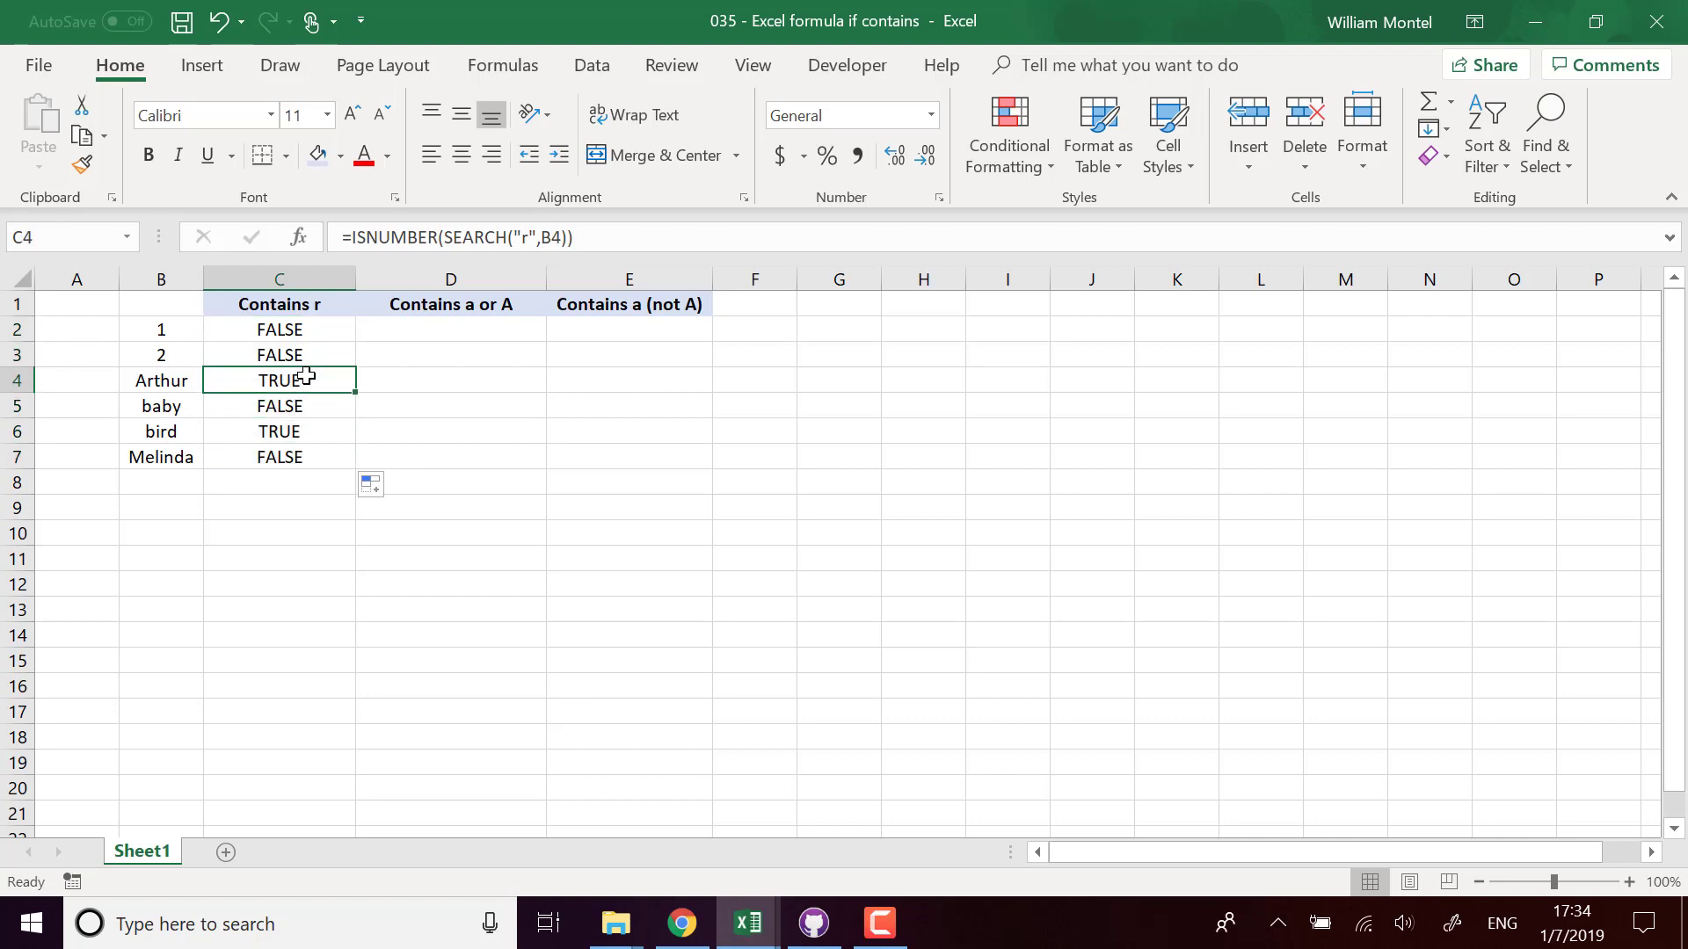
left_click_drag(303, 329, 290, 355)
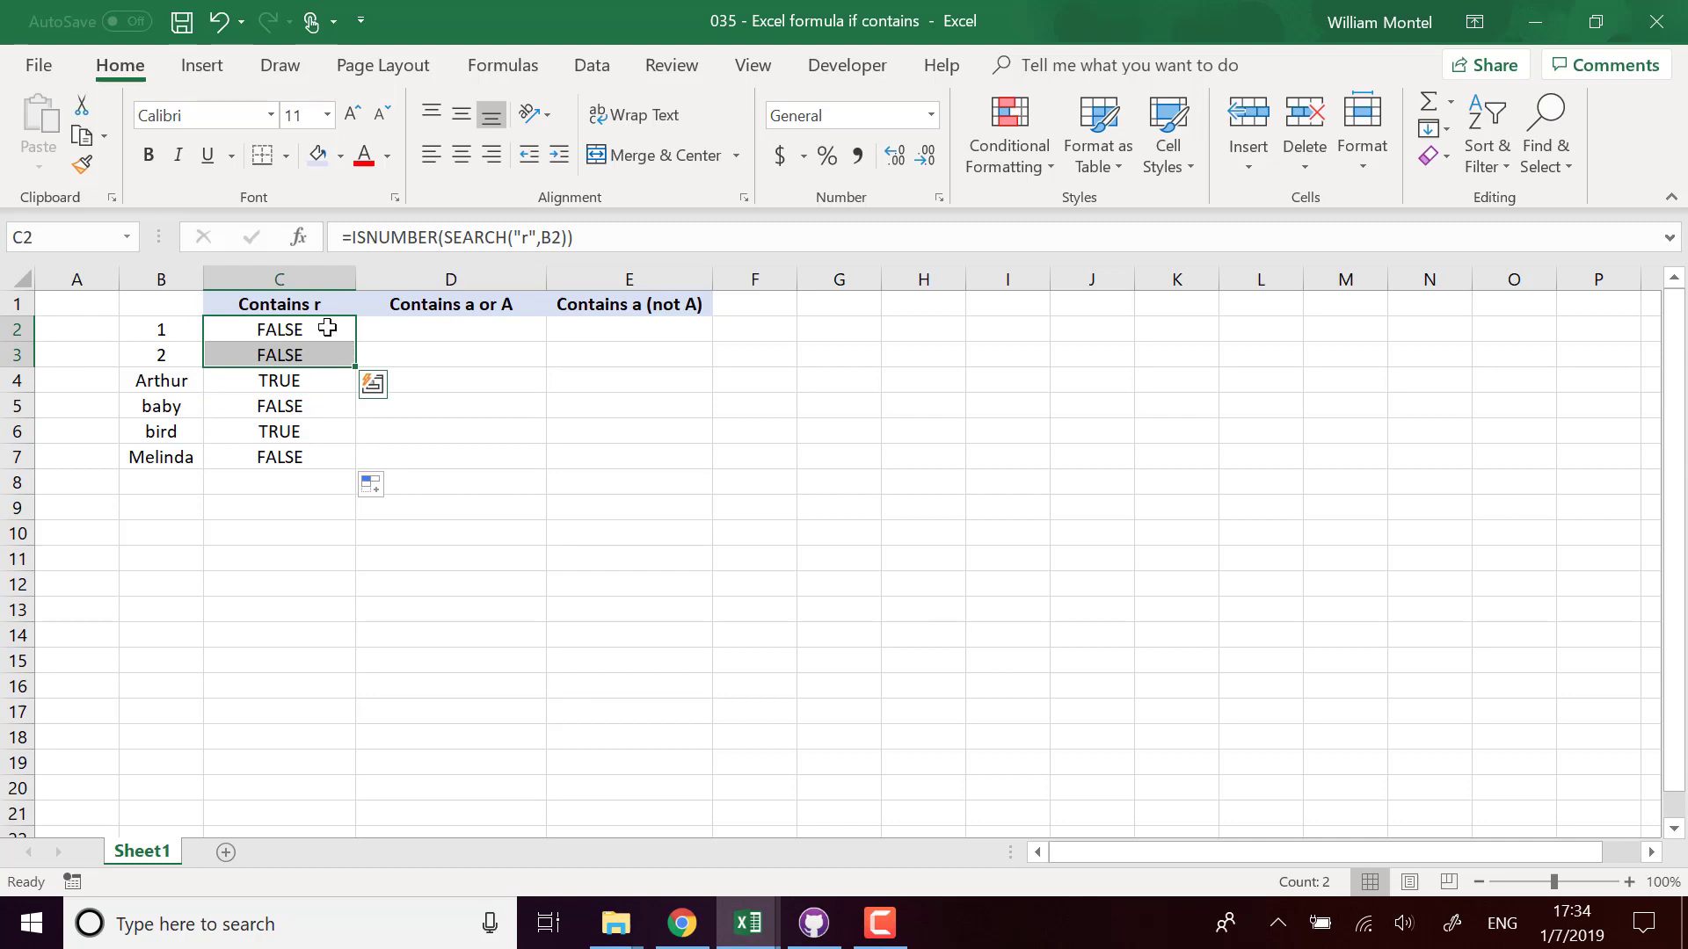
left_click(303, 378)
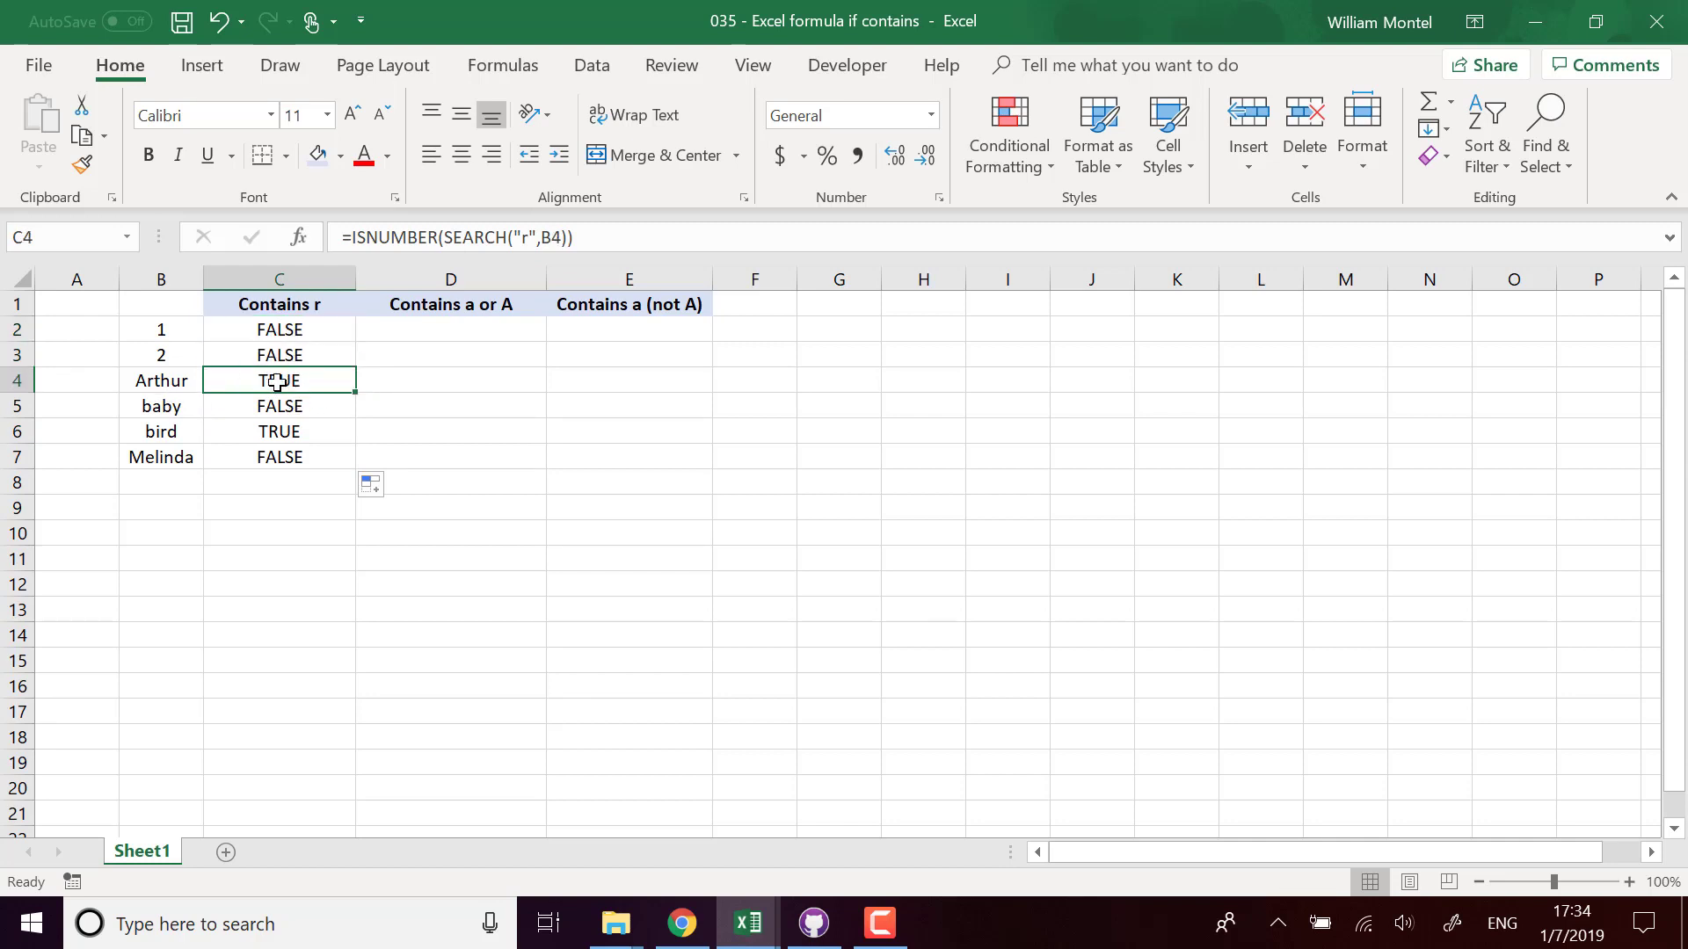
left_click(296, 429)
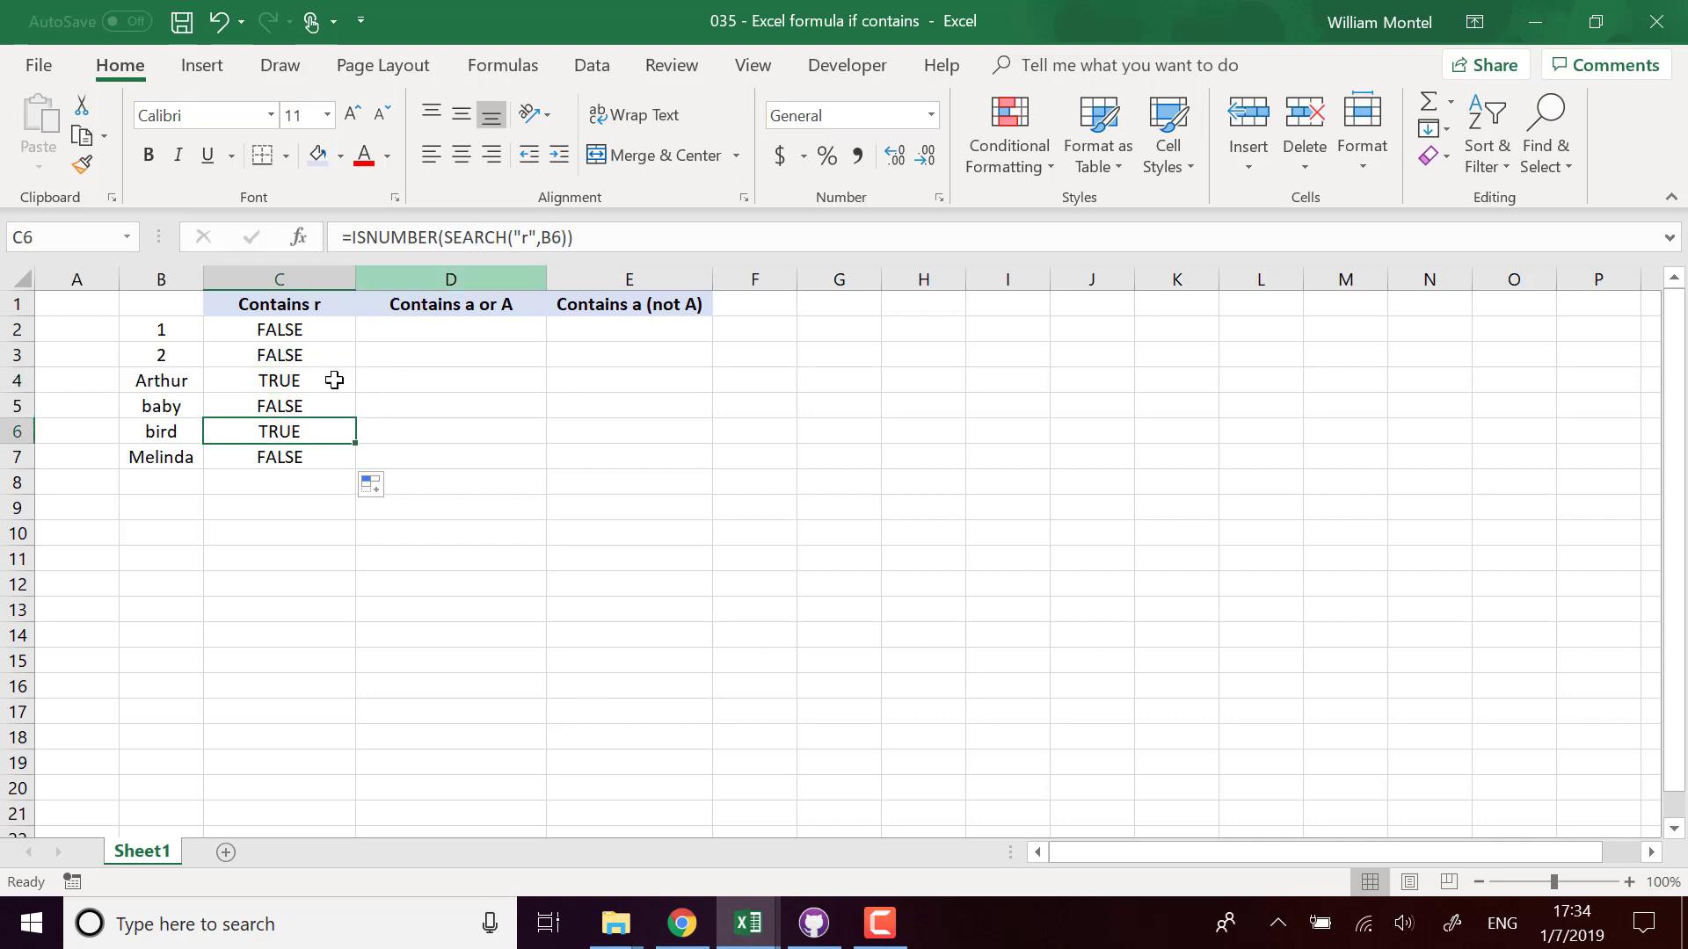
Step: Copy the text of C2's =ISNUMBER(SEARCH("r",B2)) formula, leaving C2 unchanged
left_click(497, 381)
left_click(484, 331)
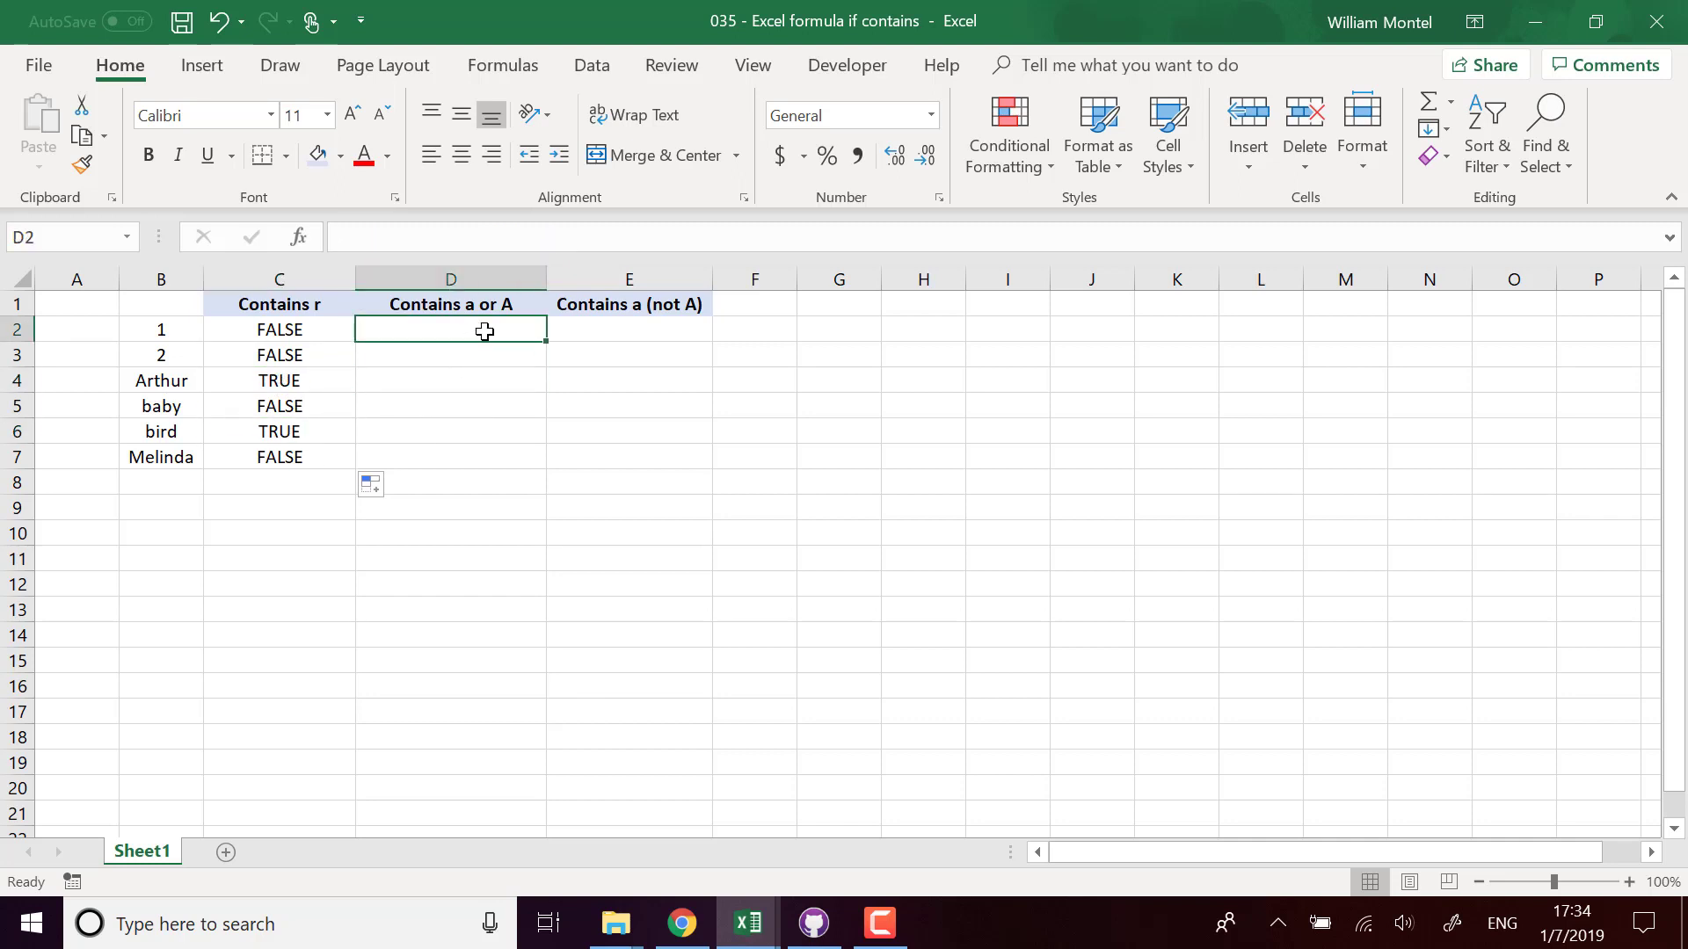
left_click(161, 378)
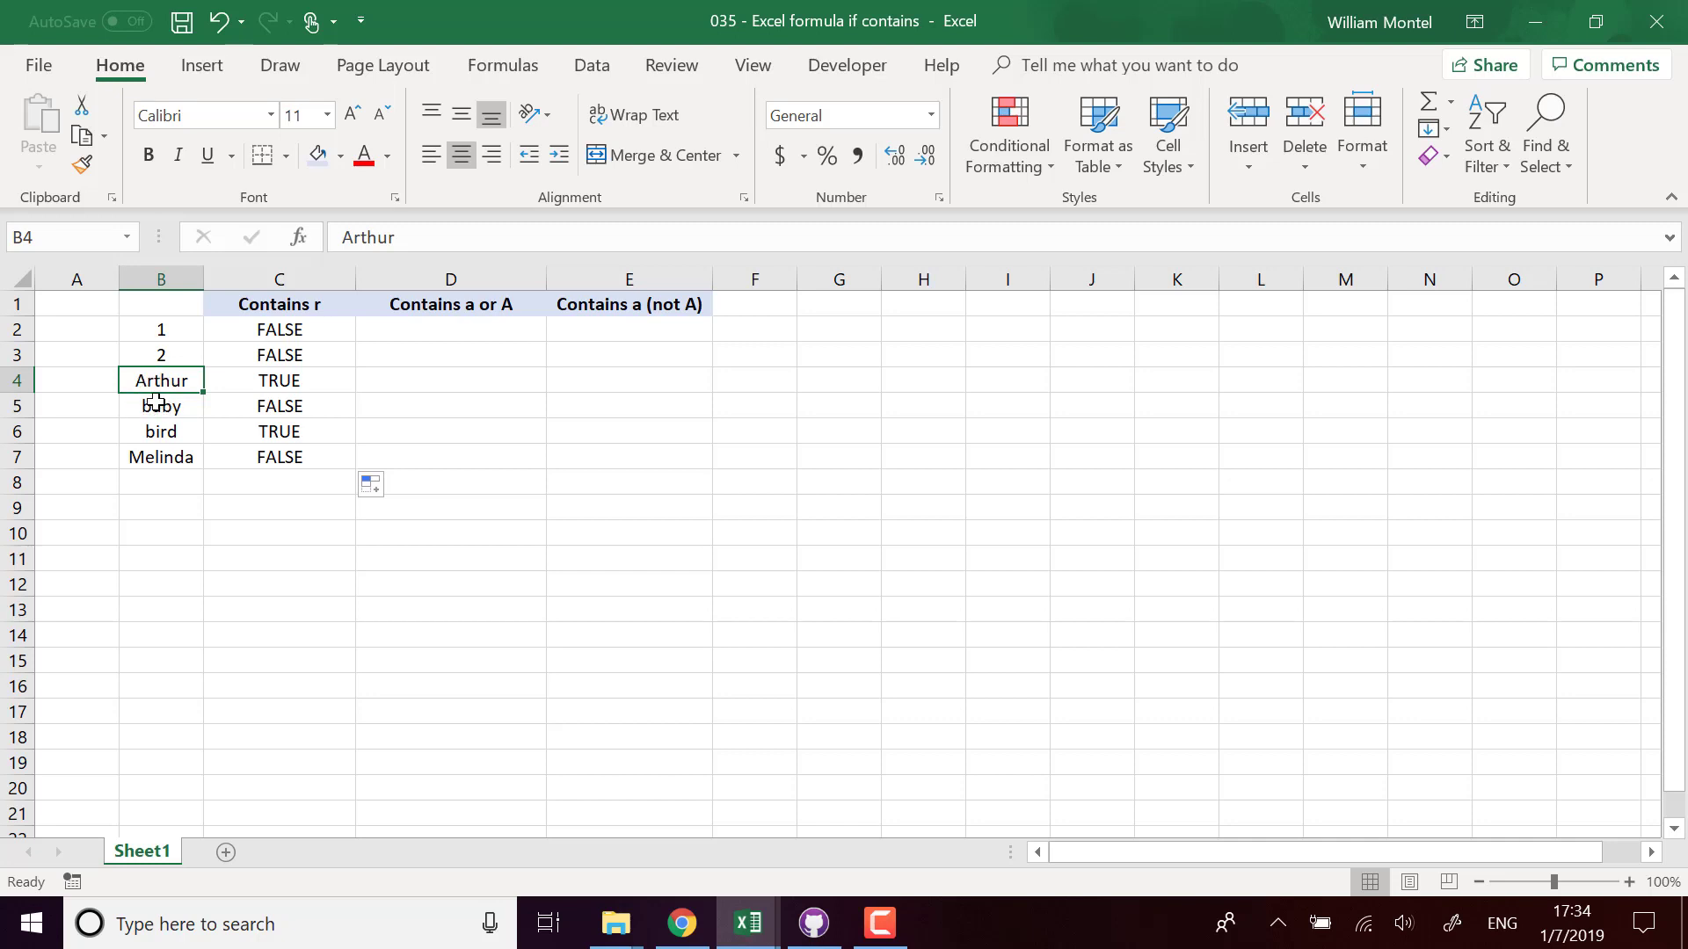
left_click(413, 330)
left_click(291, 330)
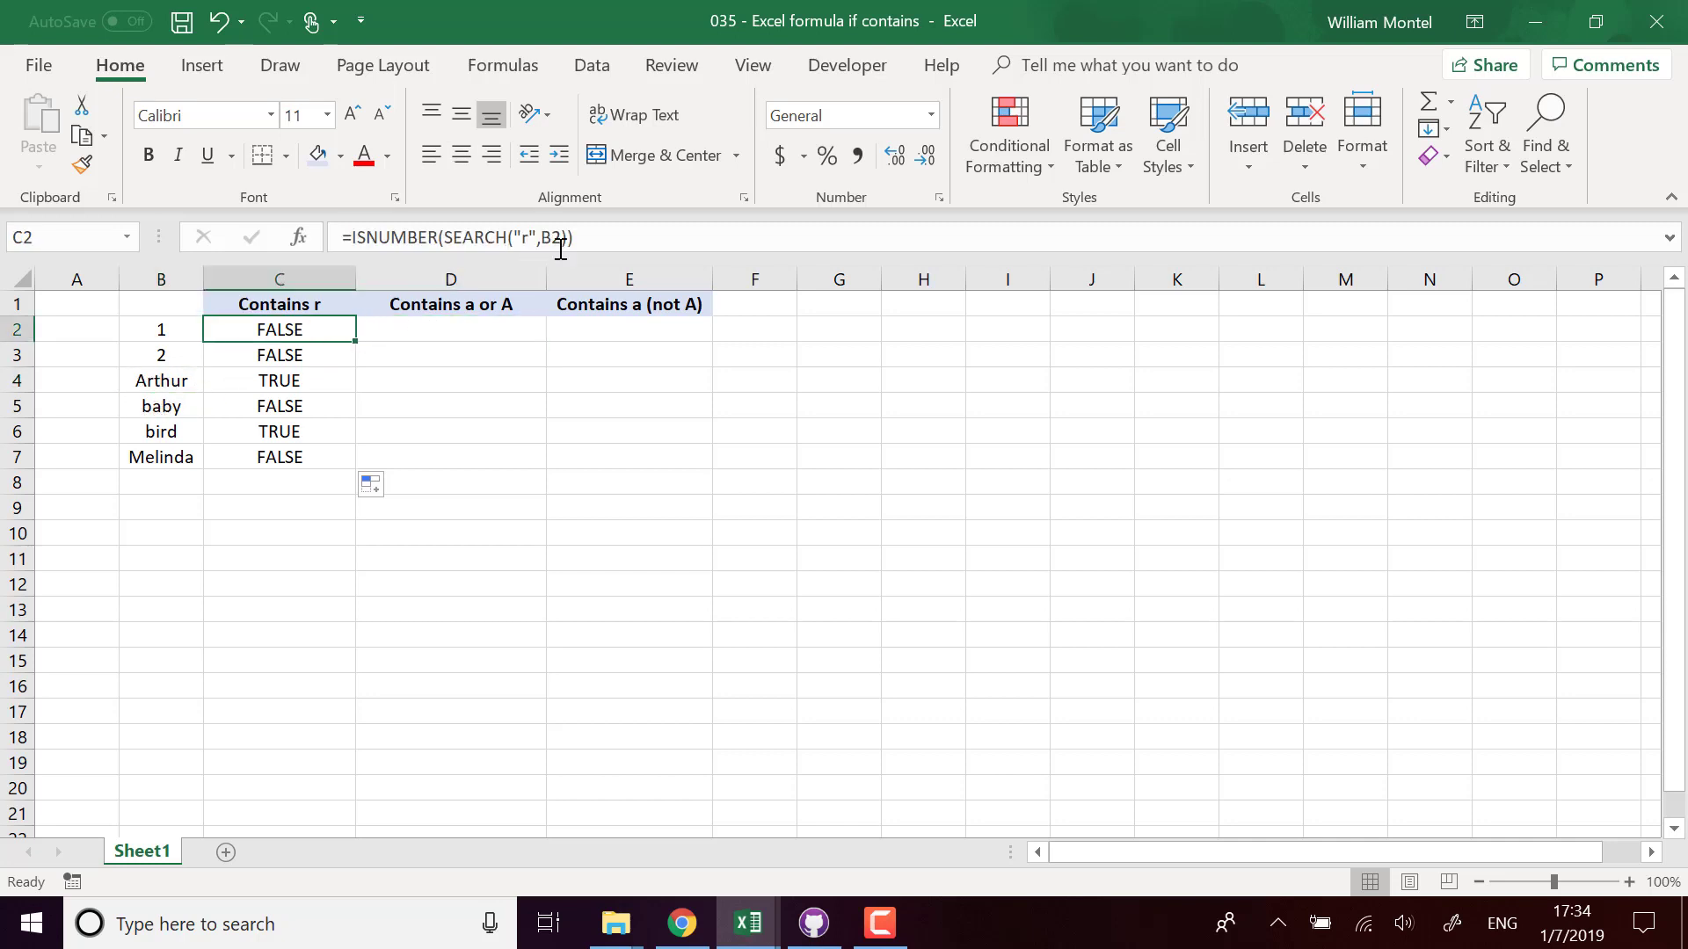
left_click(580, 237)
left_click_drag(455, 237, 327, 241)
key("ctrl+c")
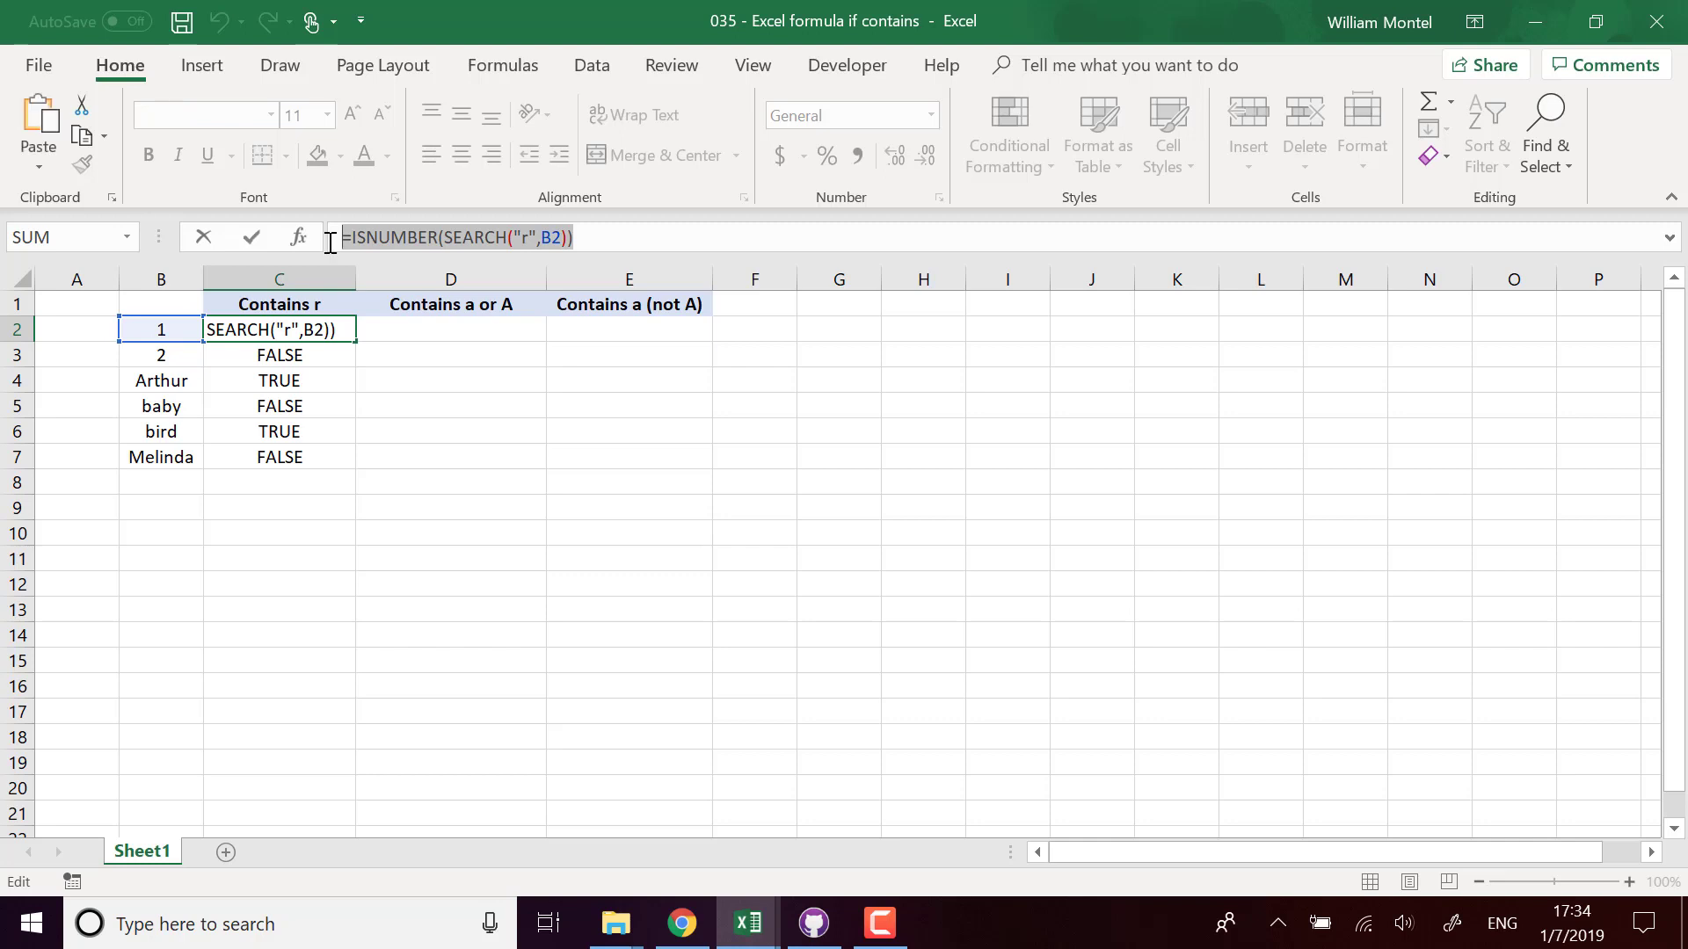
key("Escape")
Step: Paste the formula into D2 with "r" changed to "a", and fill it down to D7
left_click(482, 331)
left_click(419, 237)
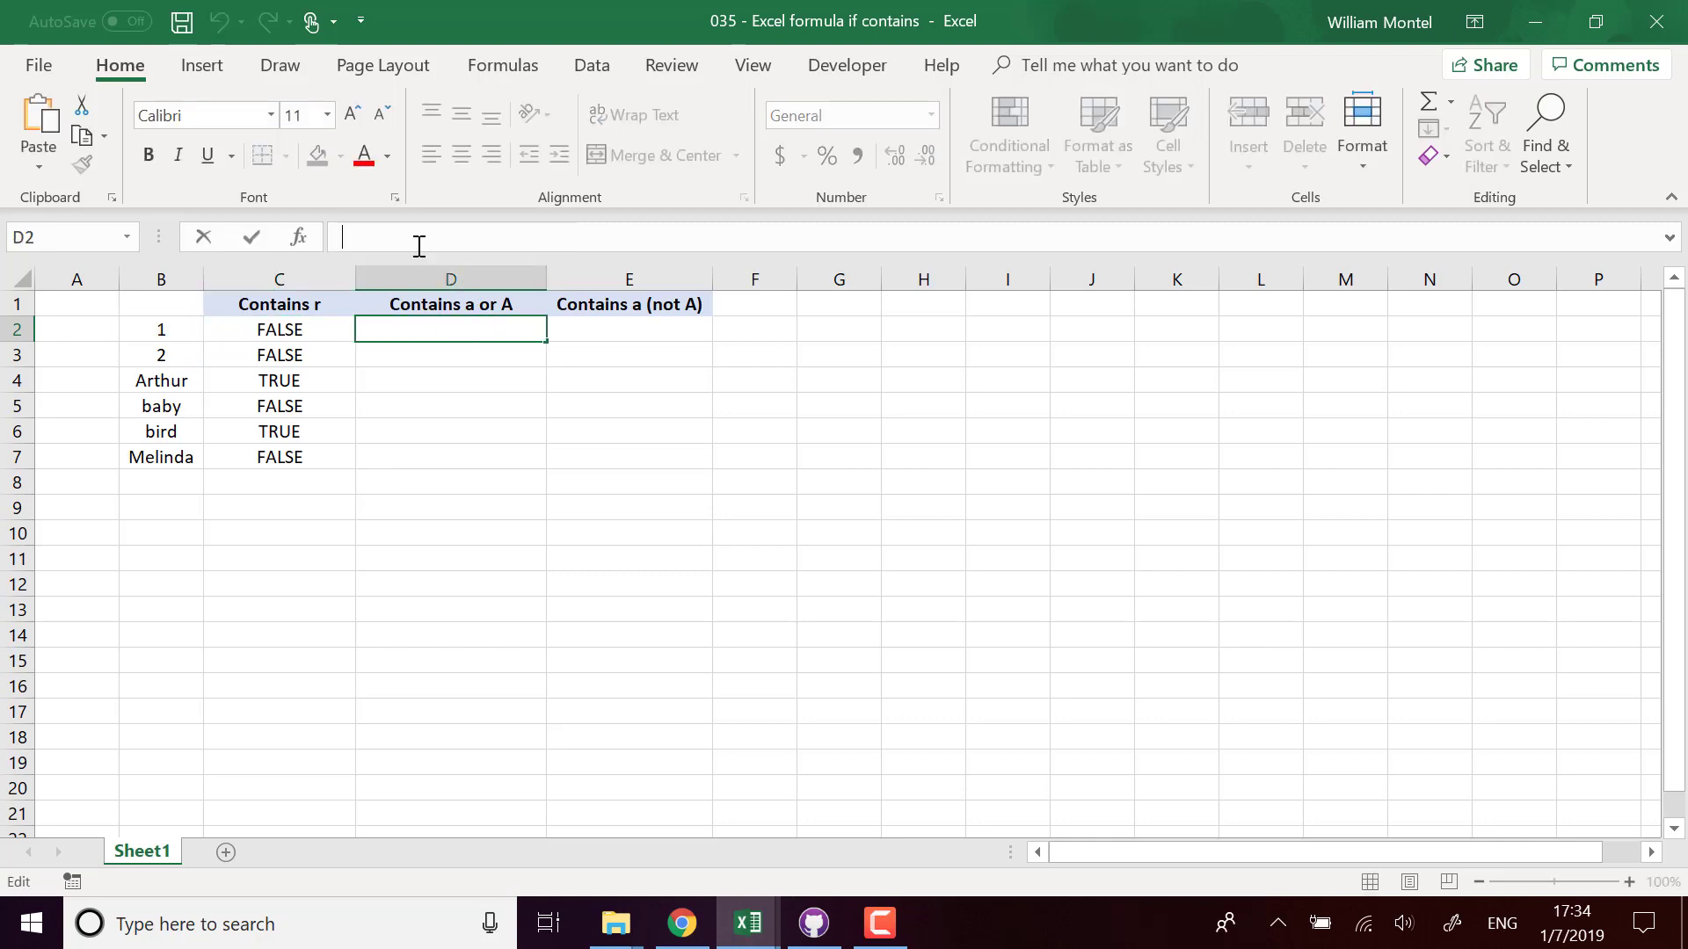
key("ctrl+v")
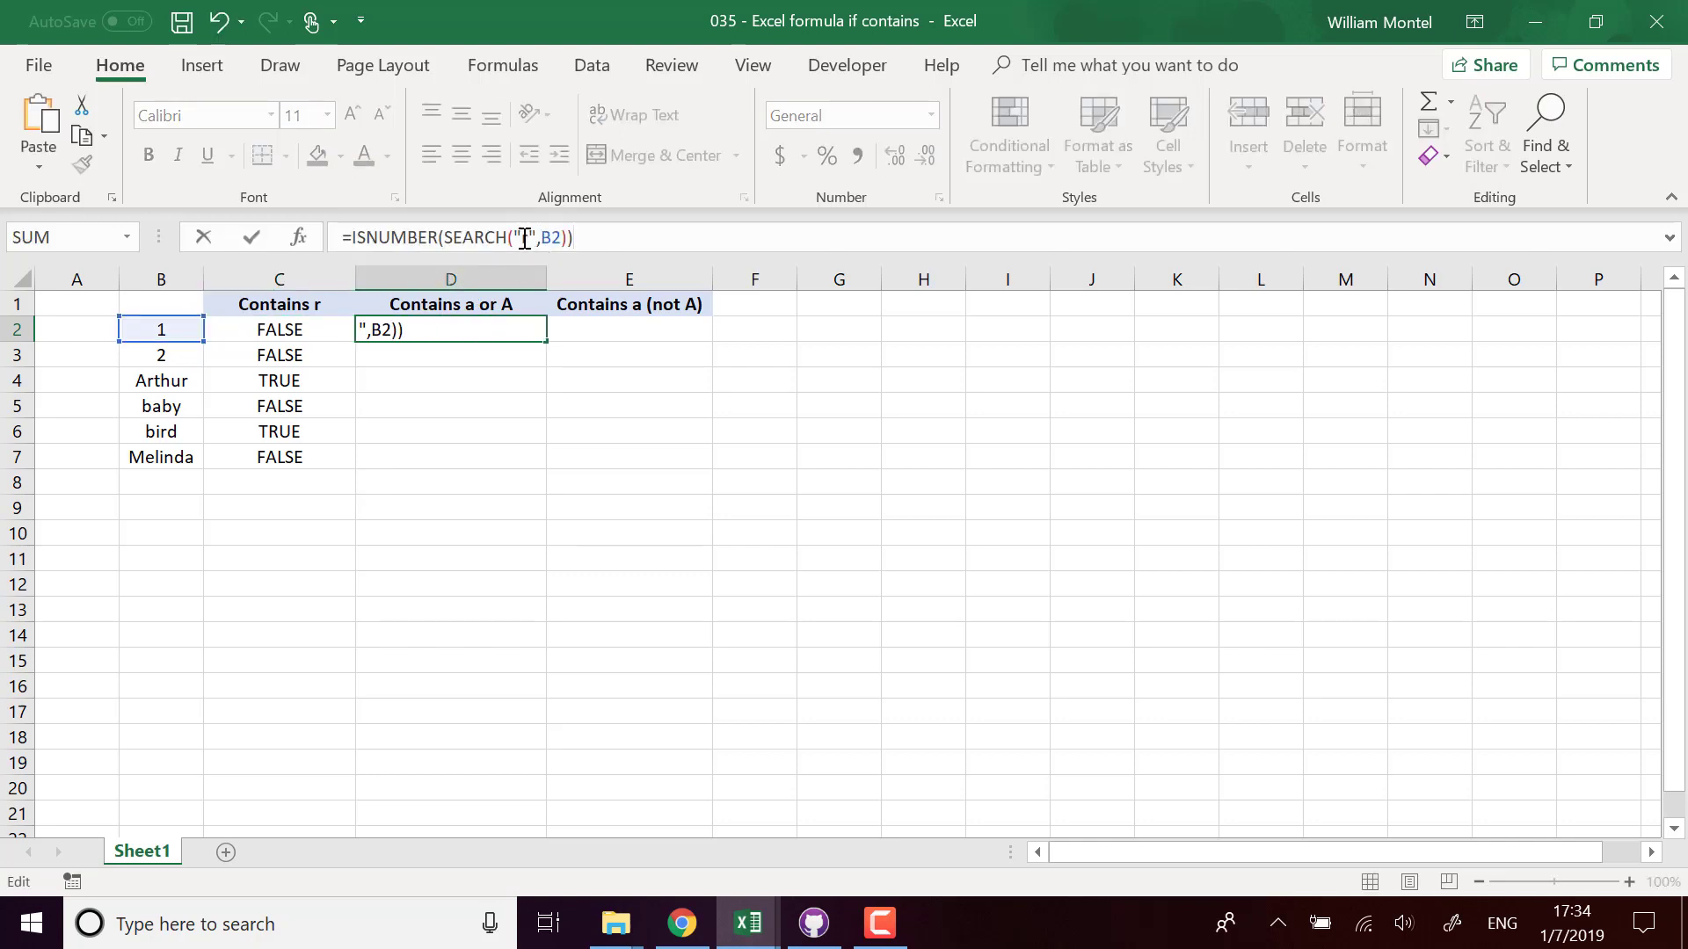
double_click(525, 238)
type("a")
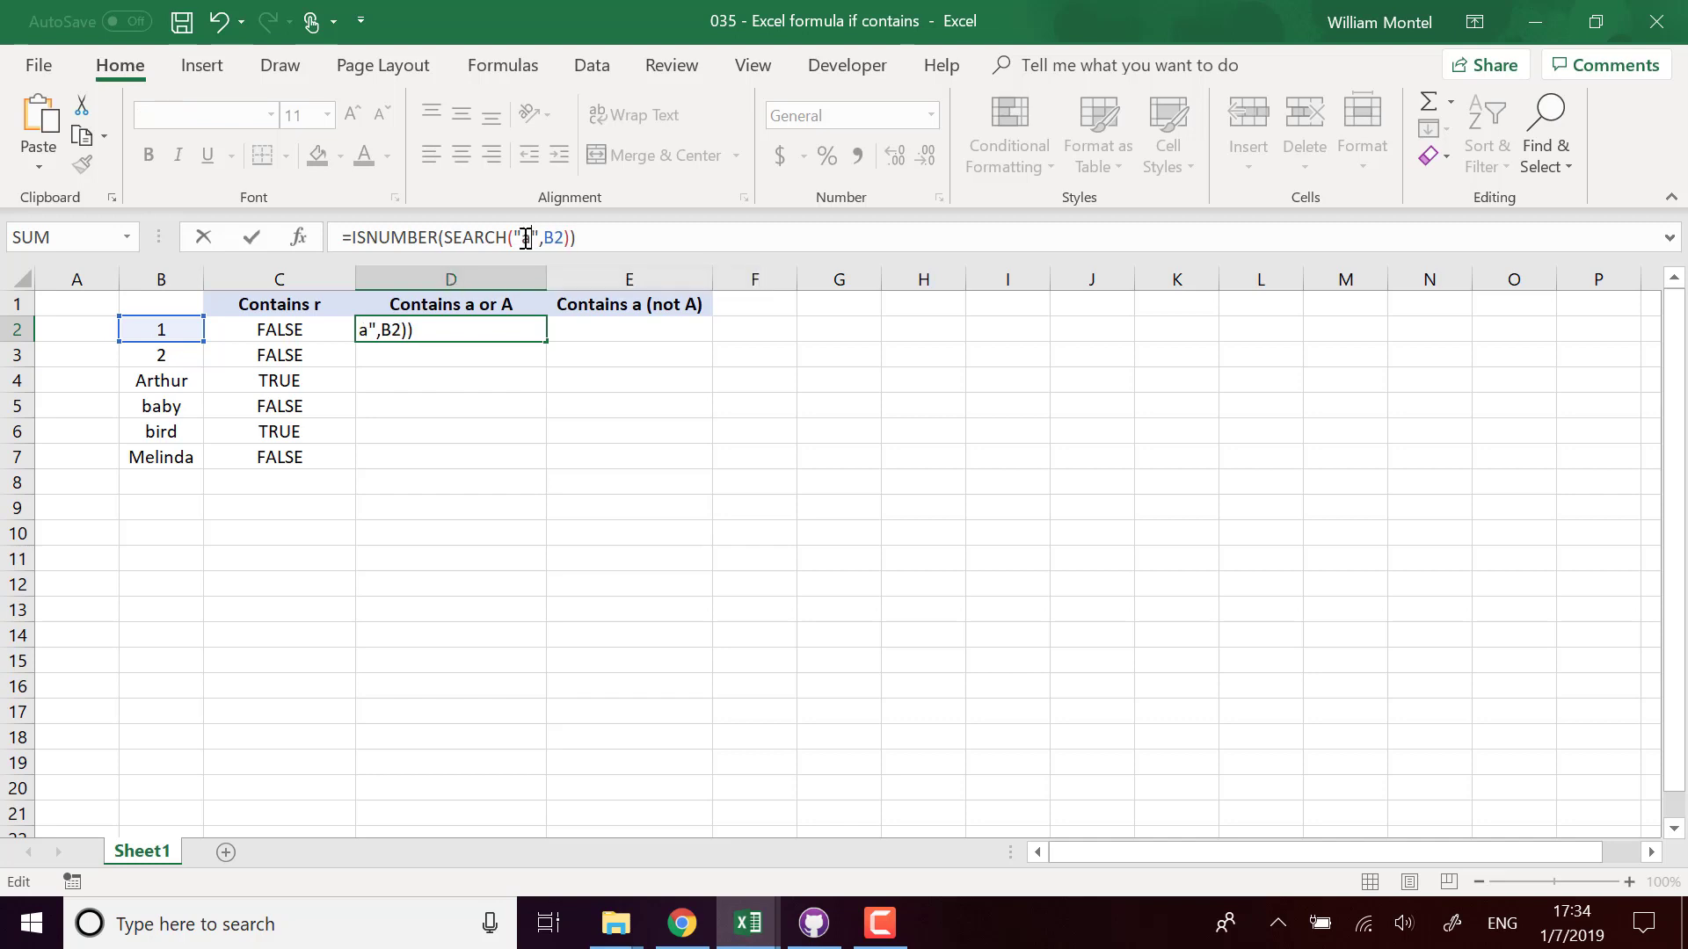
key("Return")
left_click(492, 331)
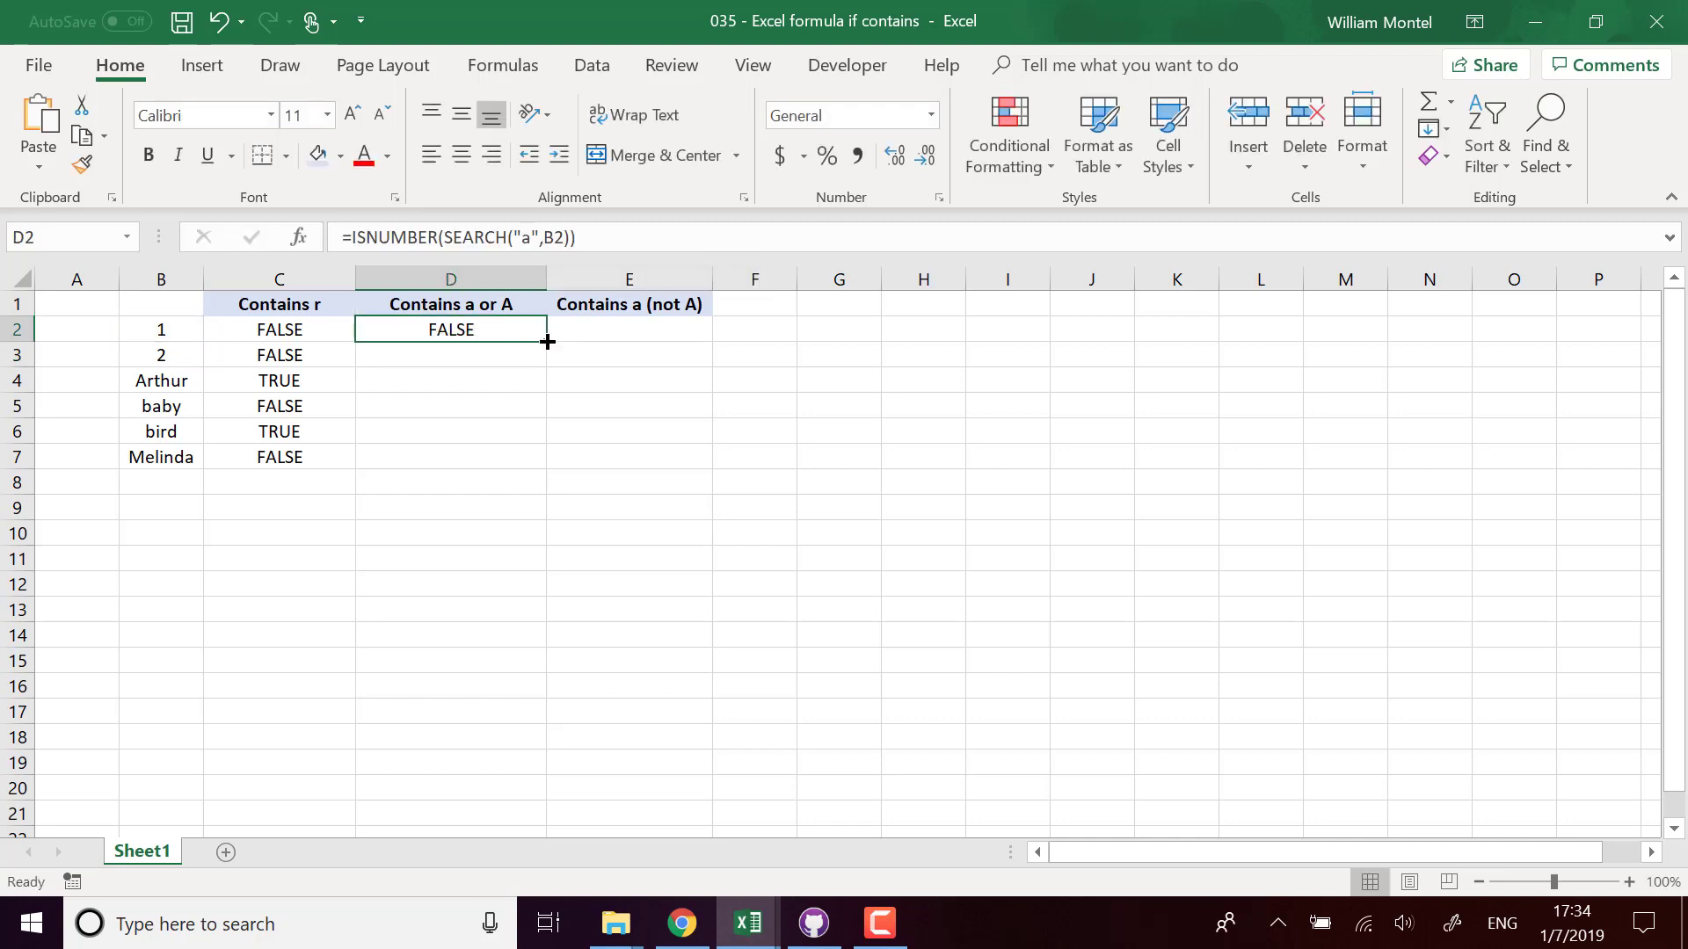
double_click(547, 342)
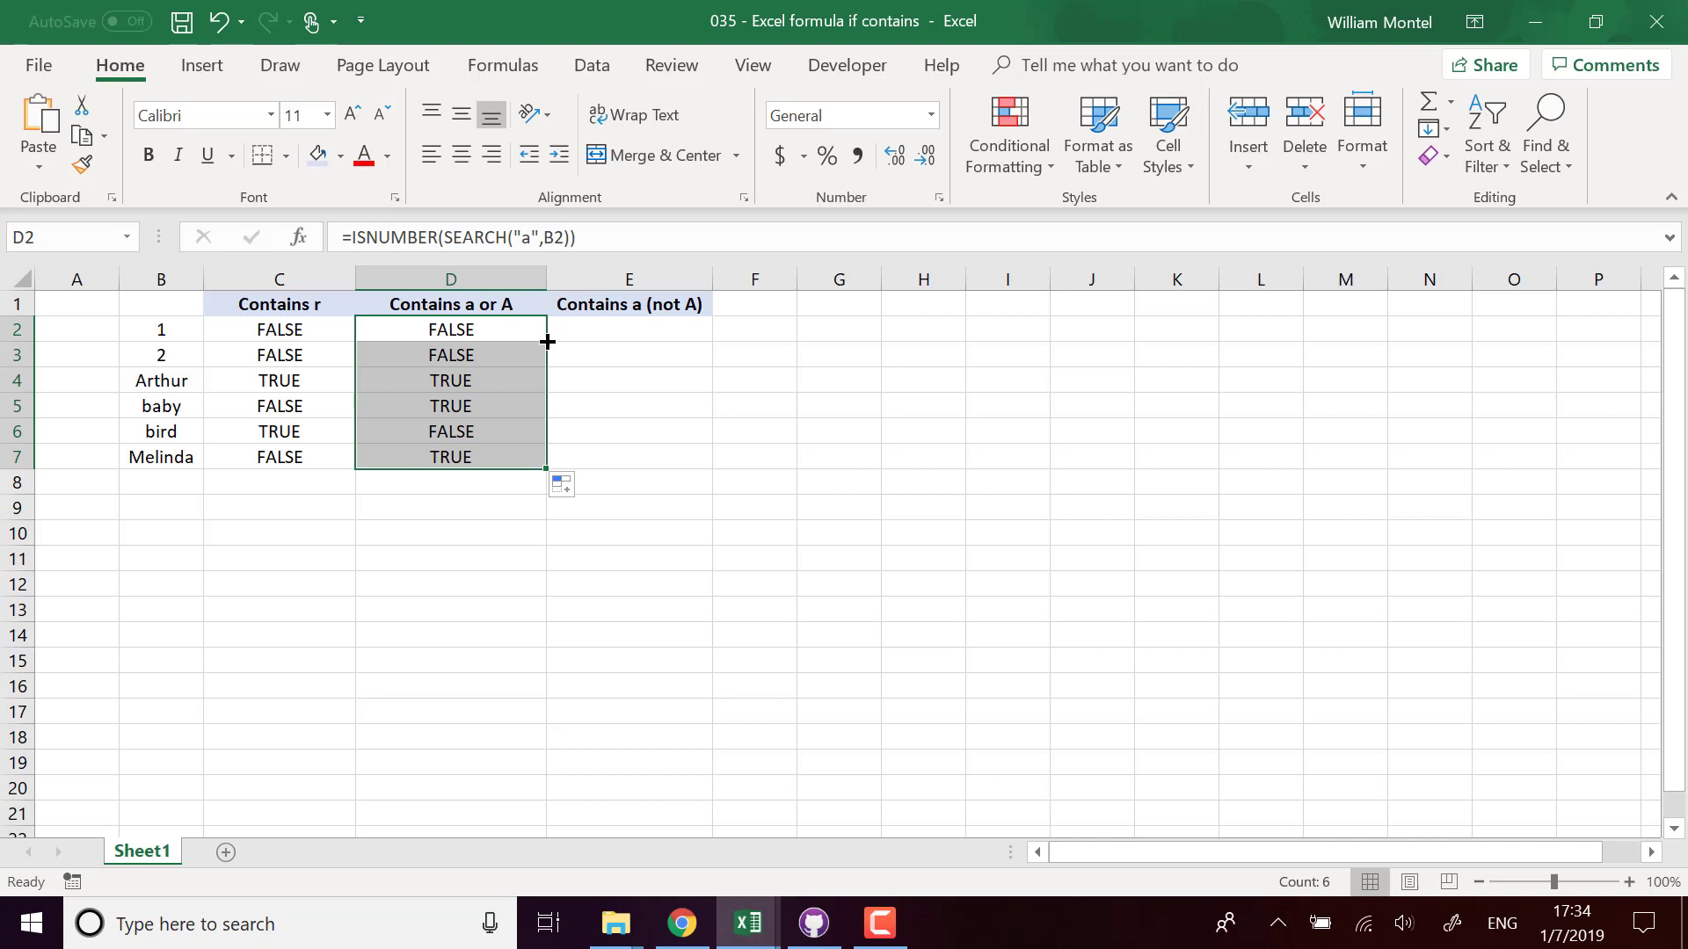
left_click(472, 380)
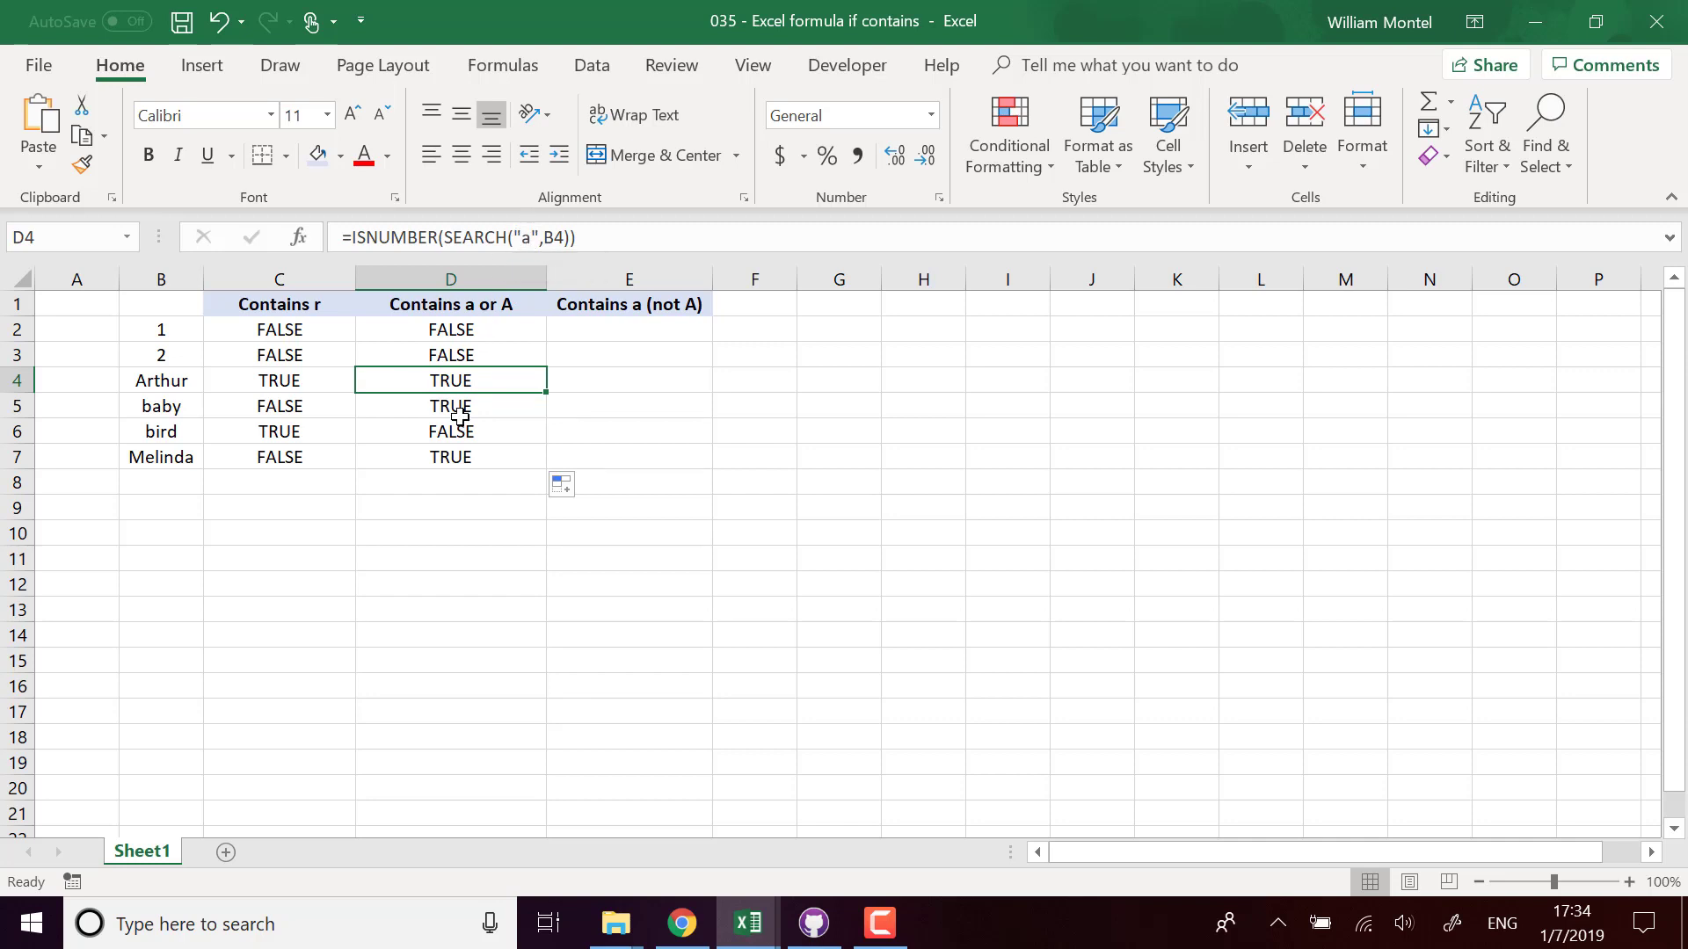
left_click(499, 239)
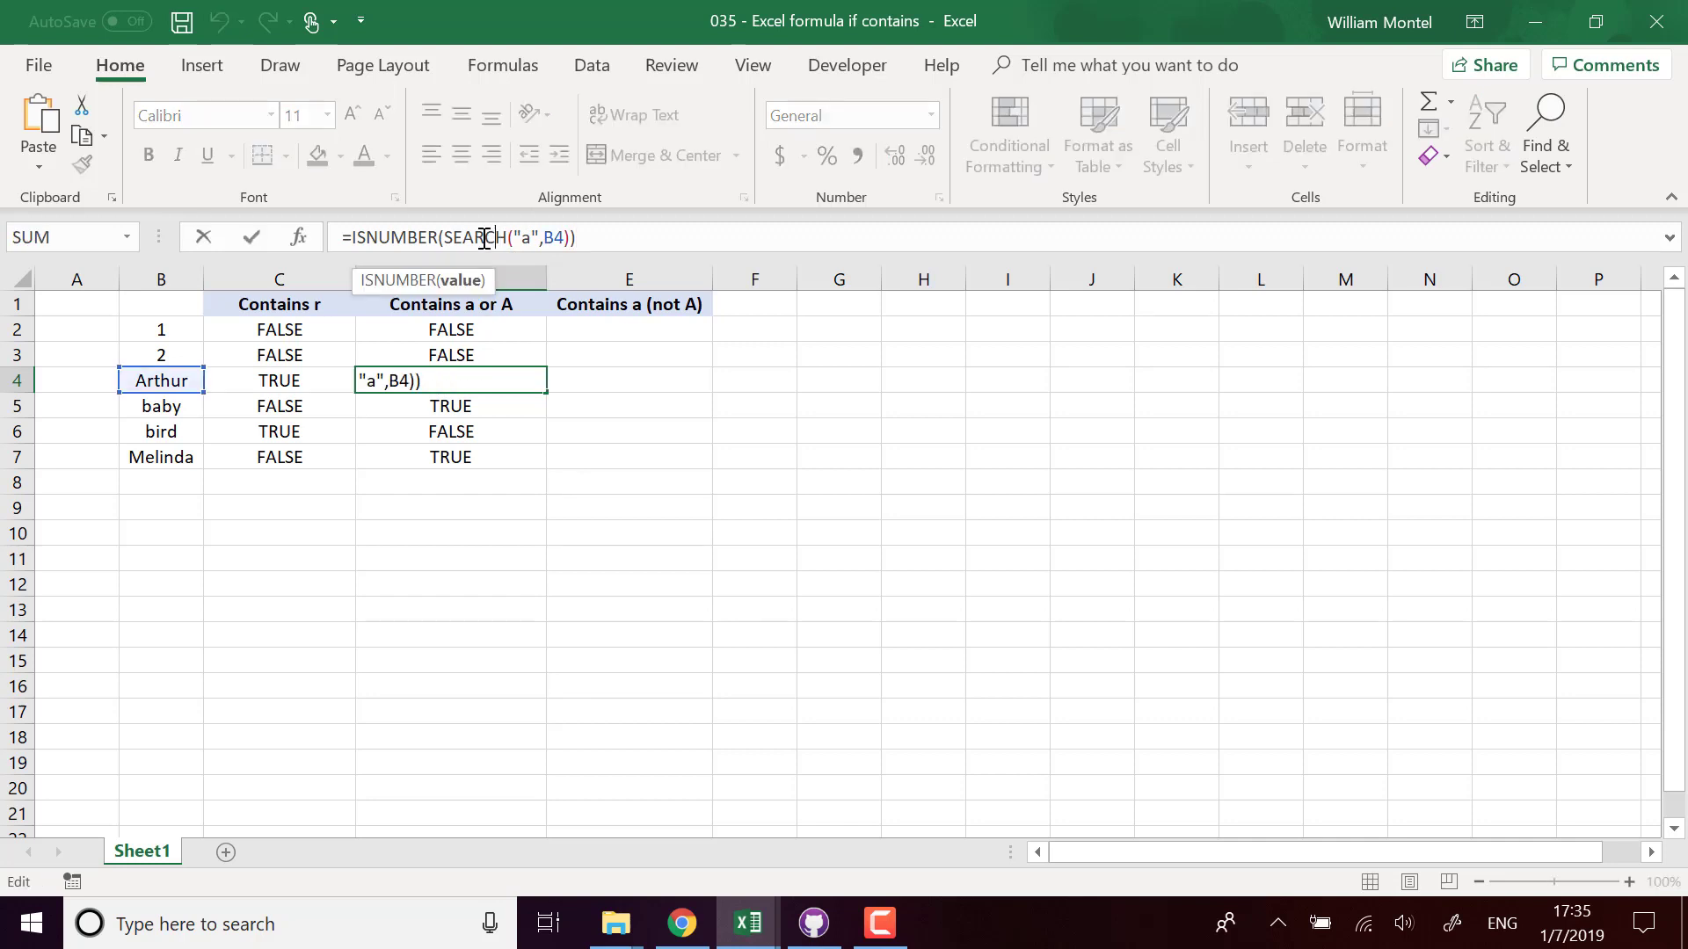
left_click(414, 387)
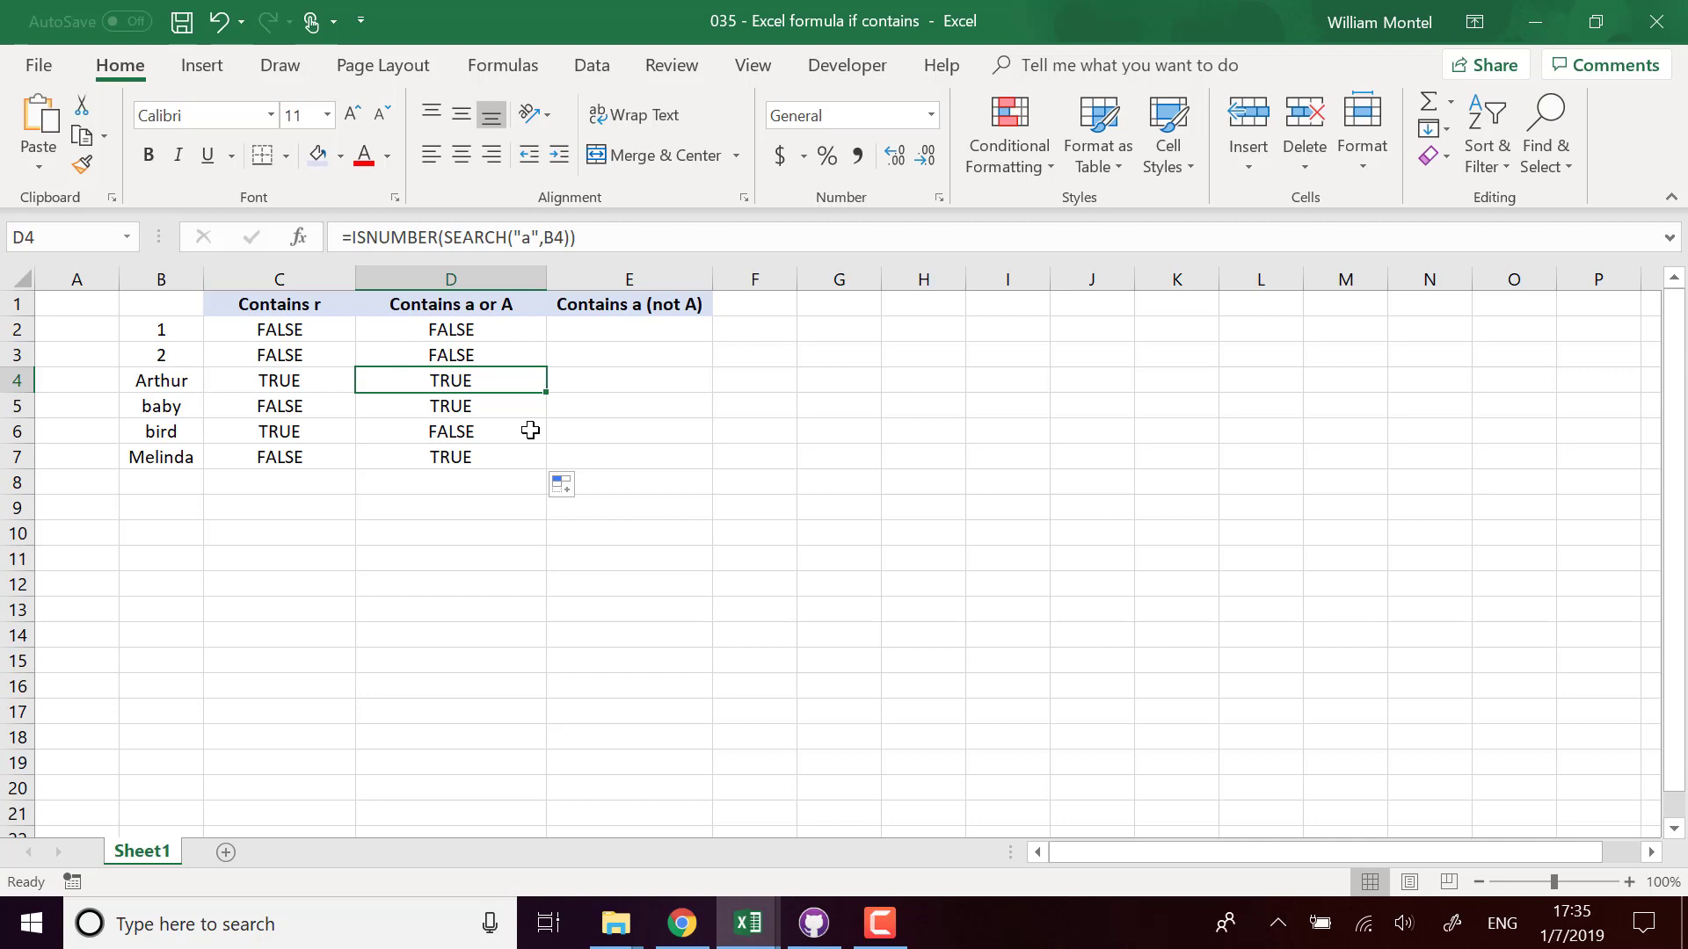
left_click(478, 310)
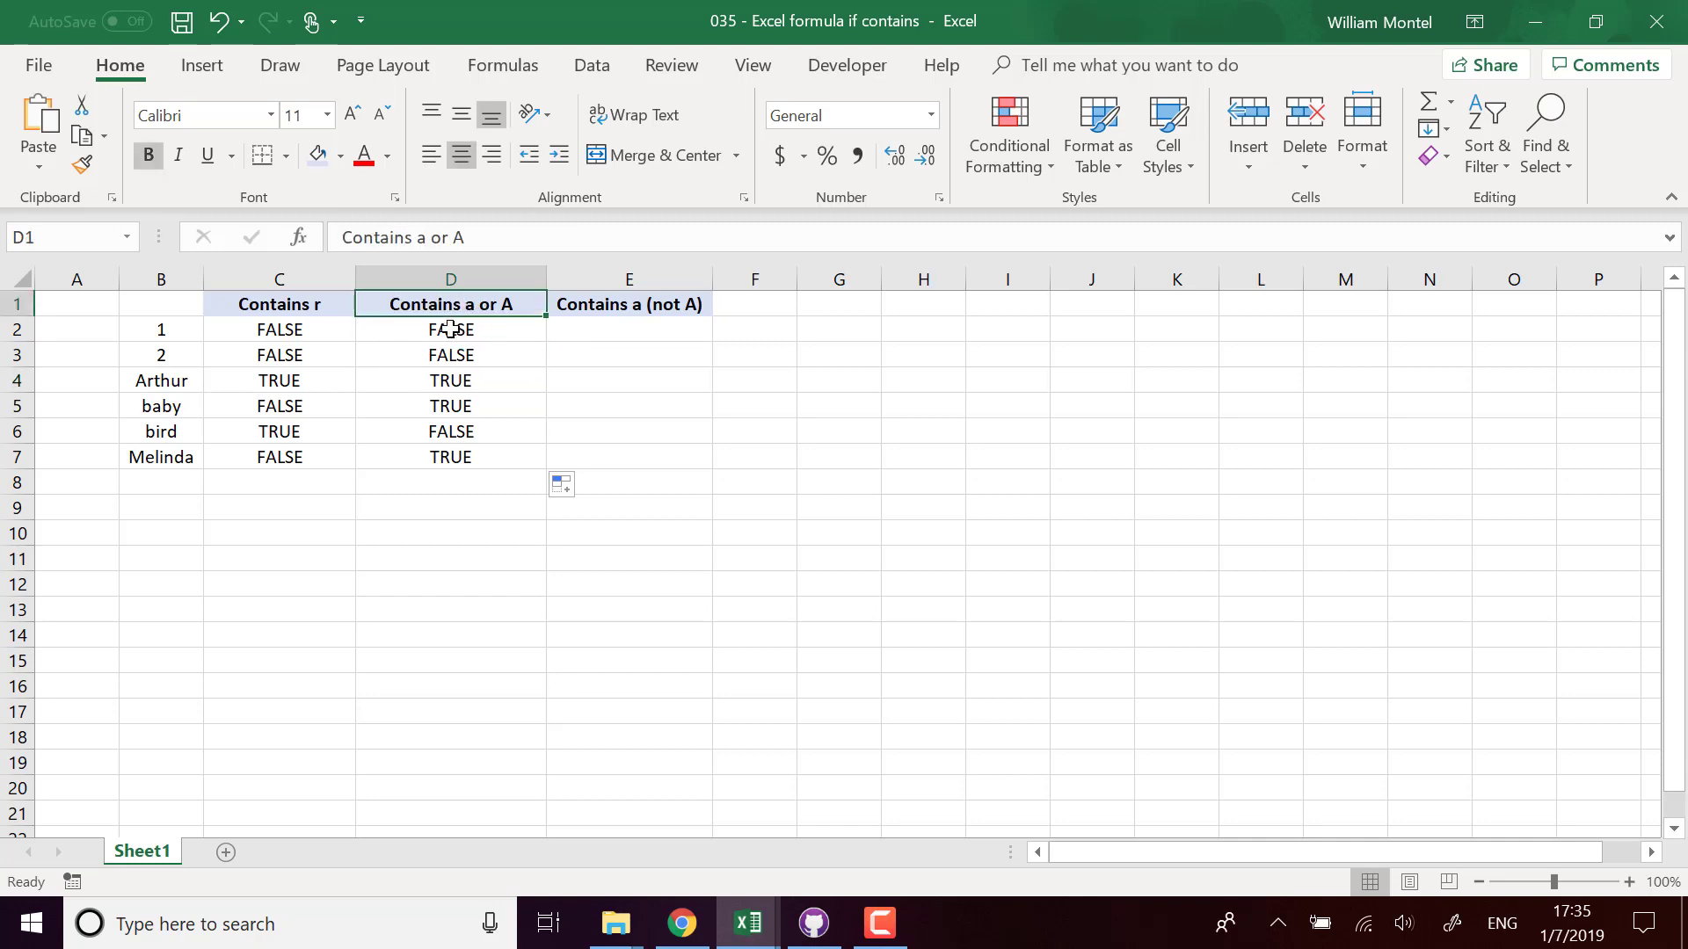
left_click(451, 329)
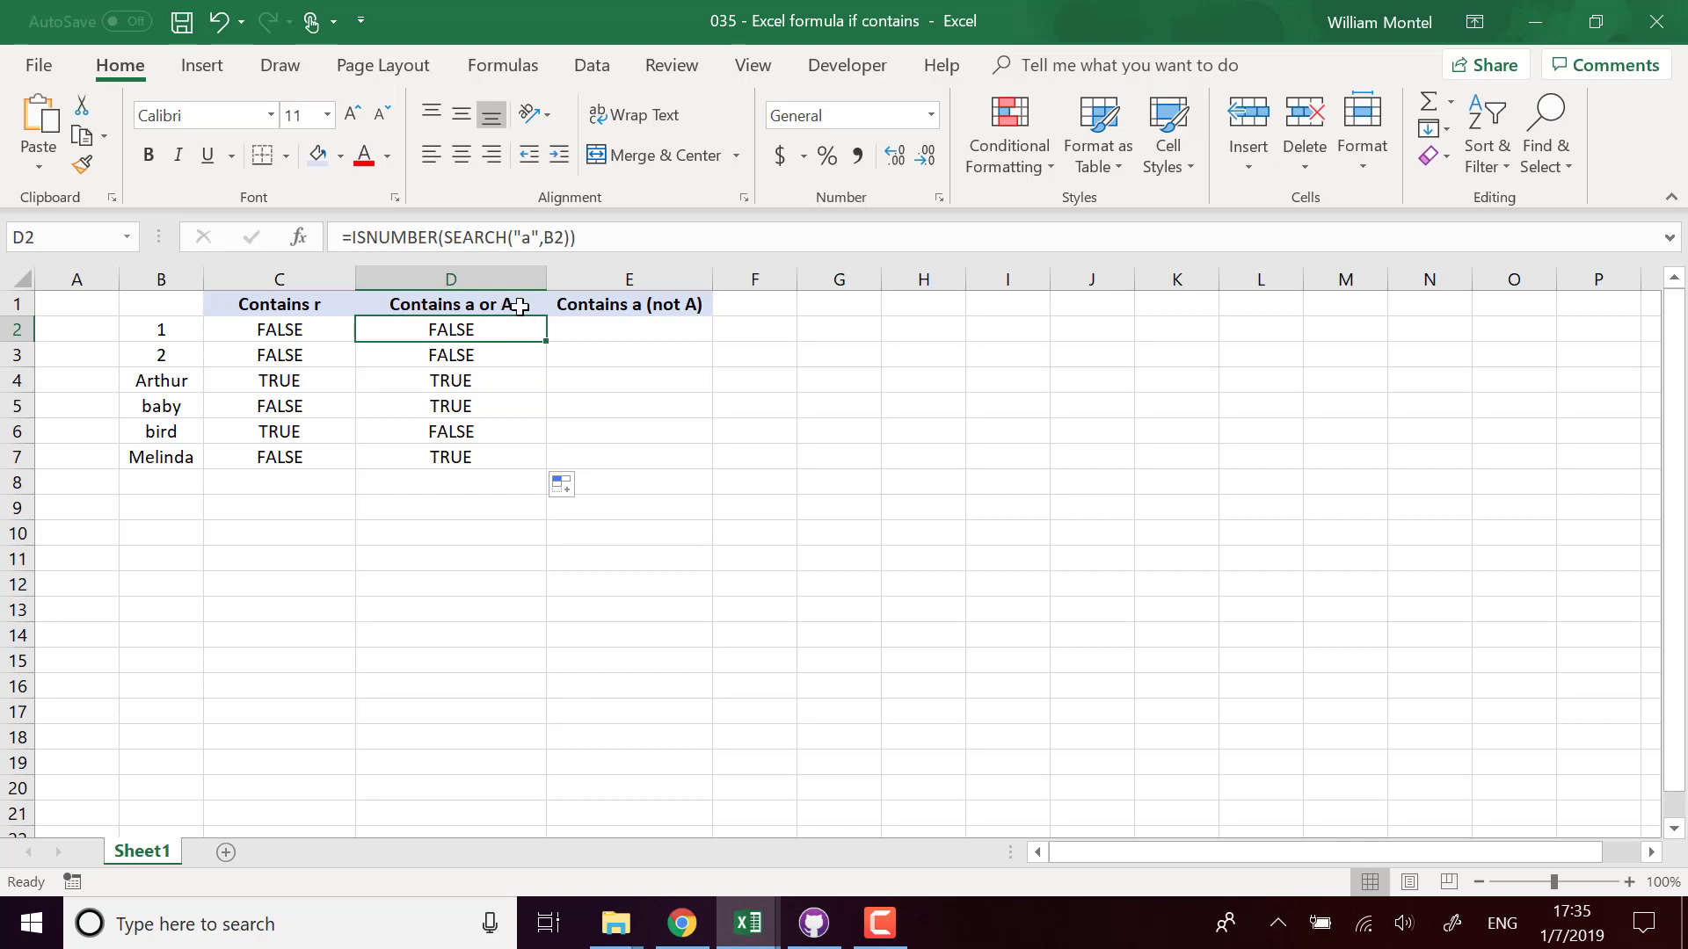
Step: Copy the text of D2's ISNUMBER(SEARCH("a",B2)) formula, leaving D2 unchanged
left_click(673, 333)
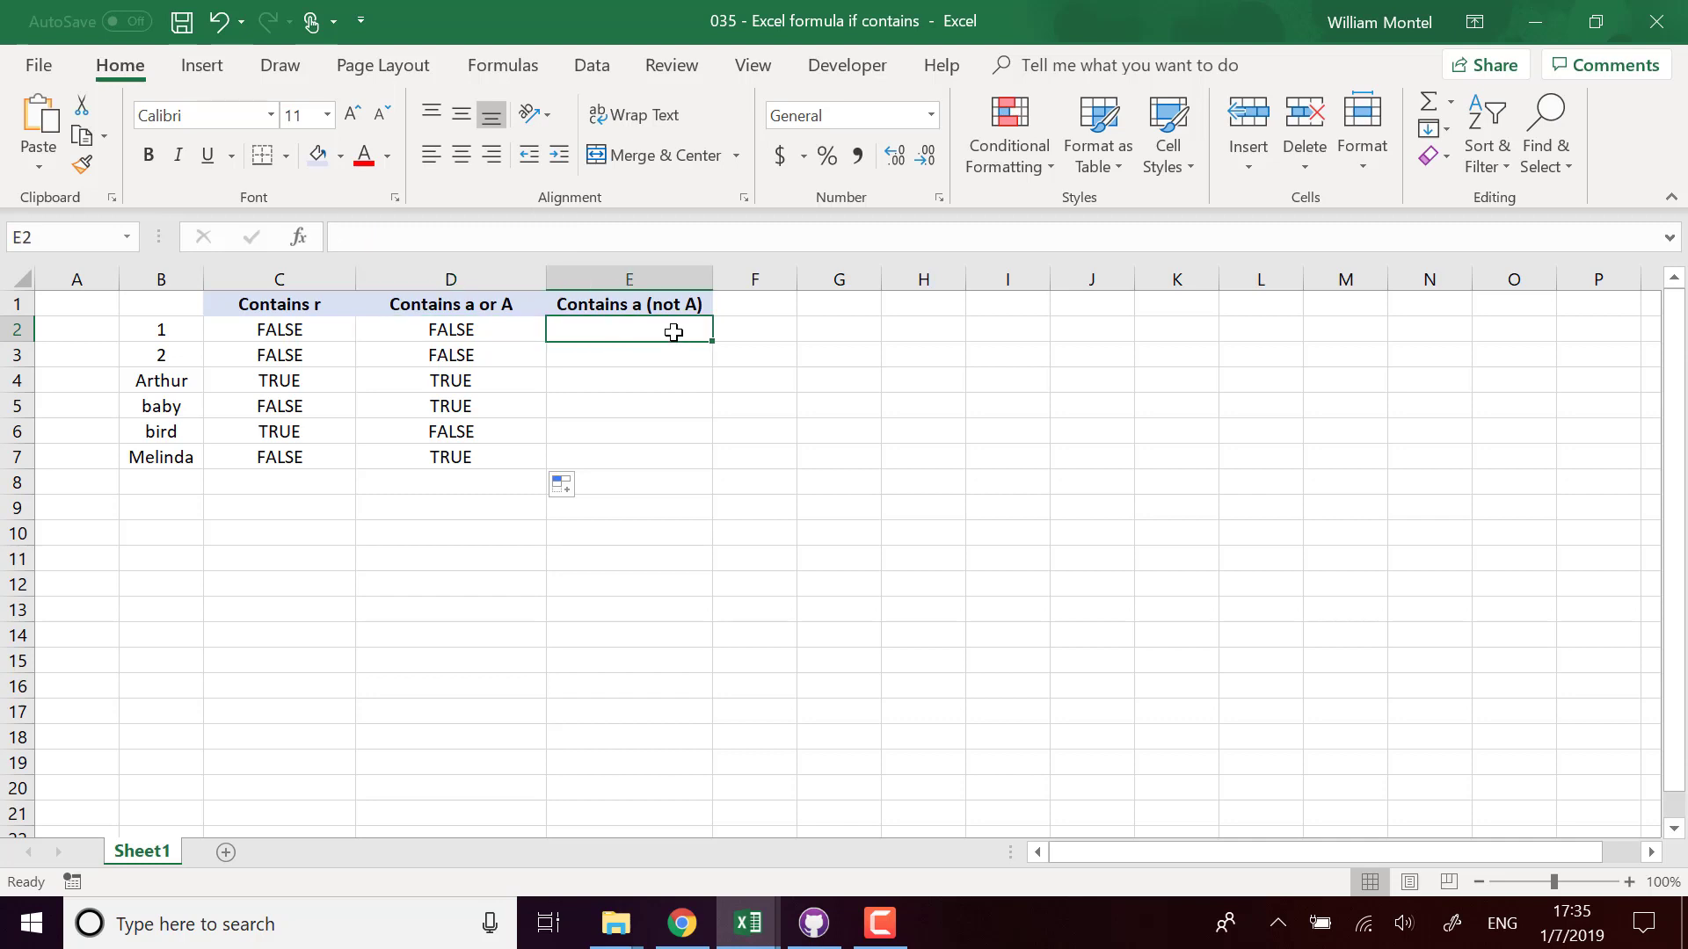
left_click(467, 332)
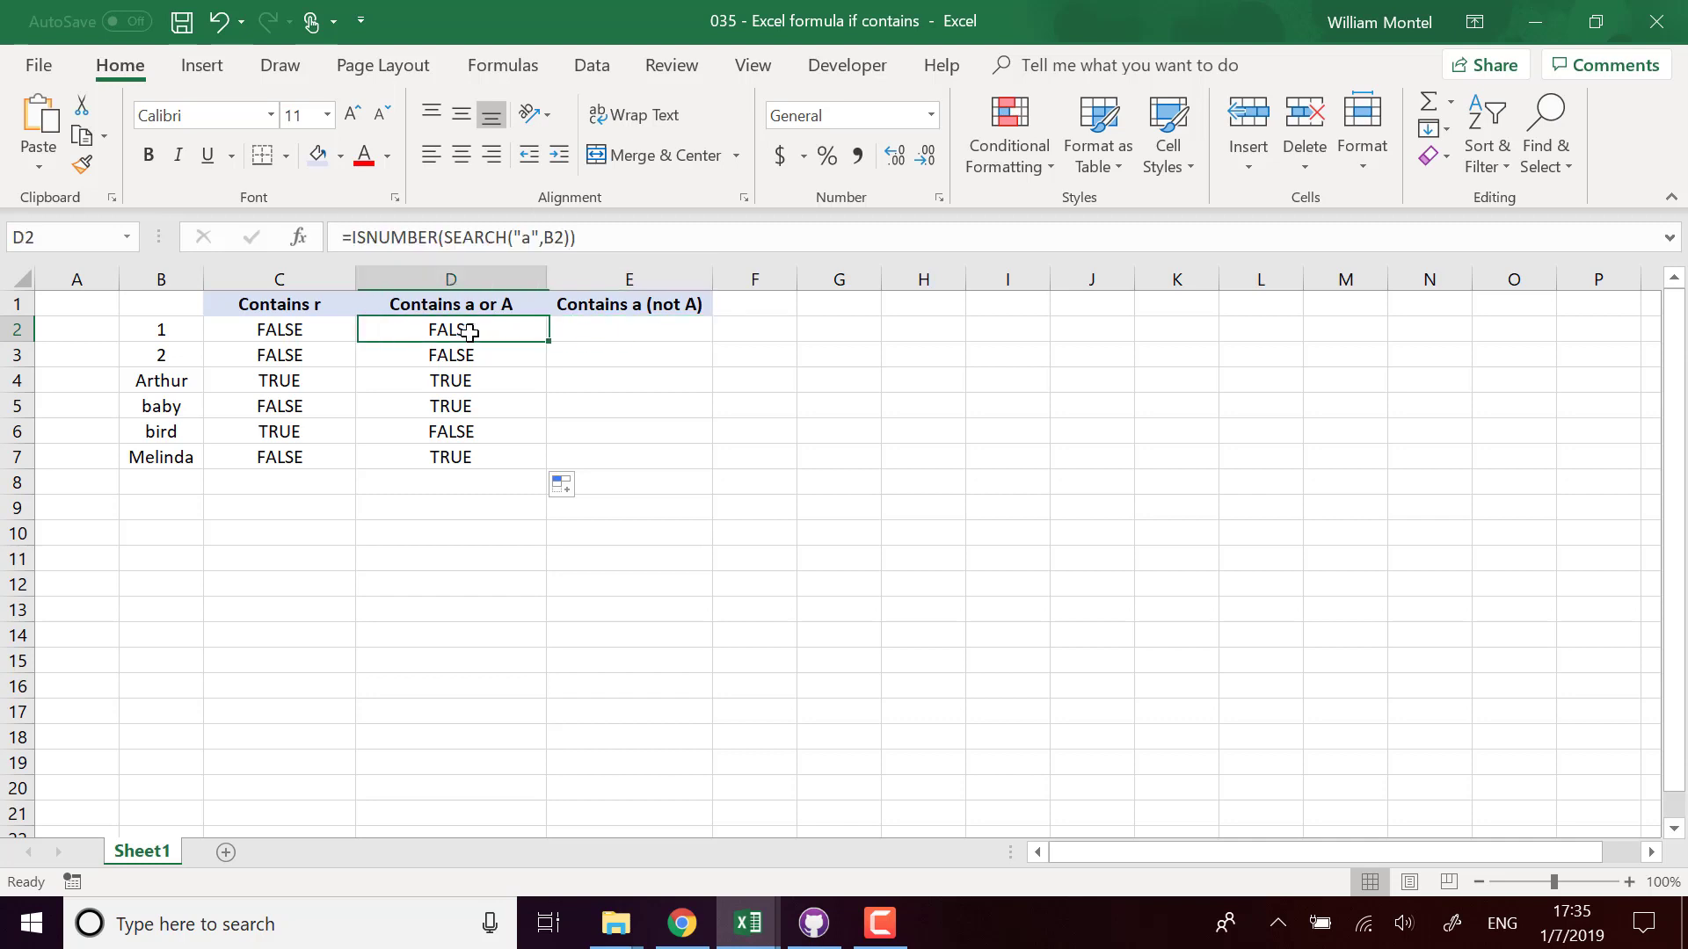
left_click(486, 239)
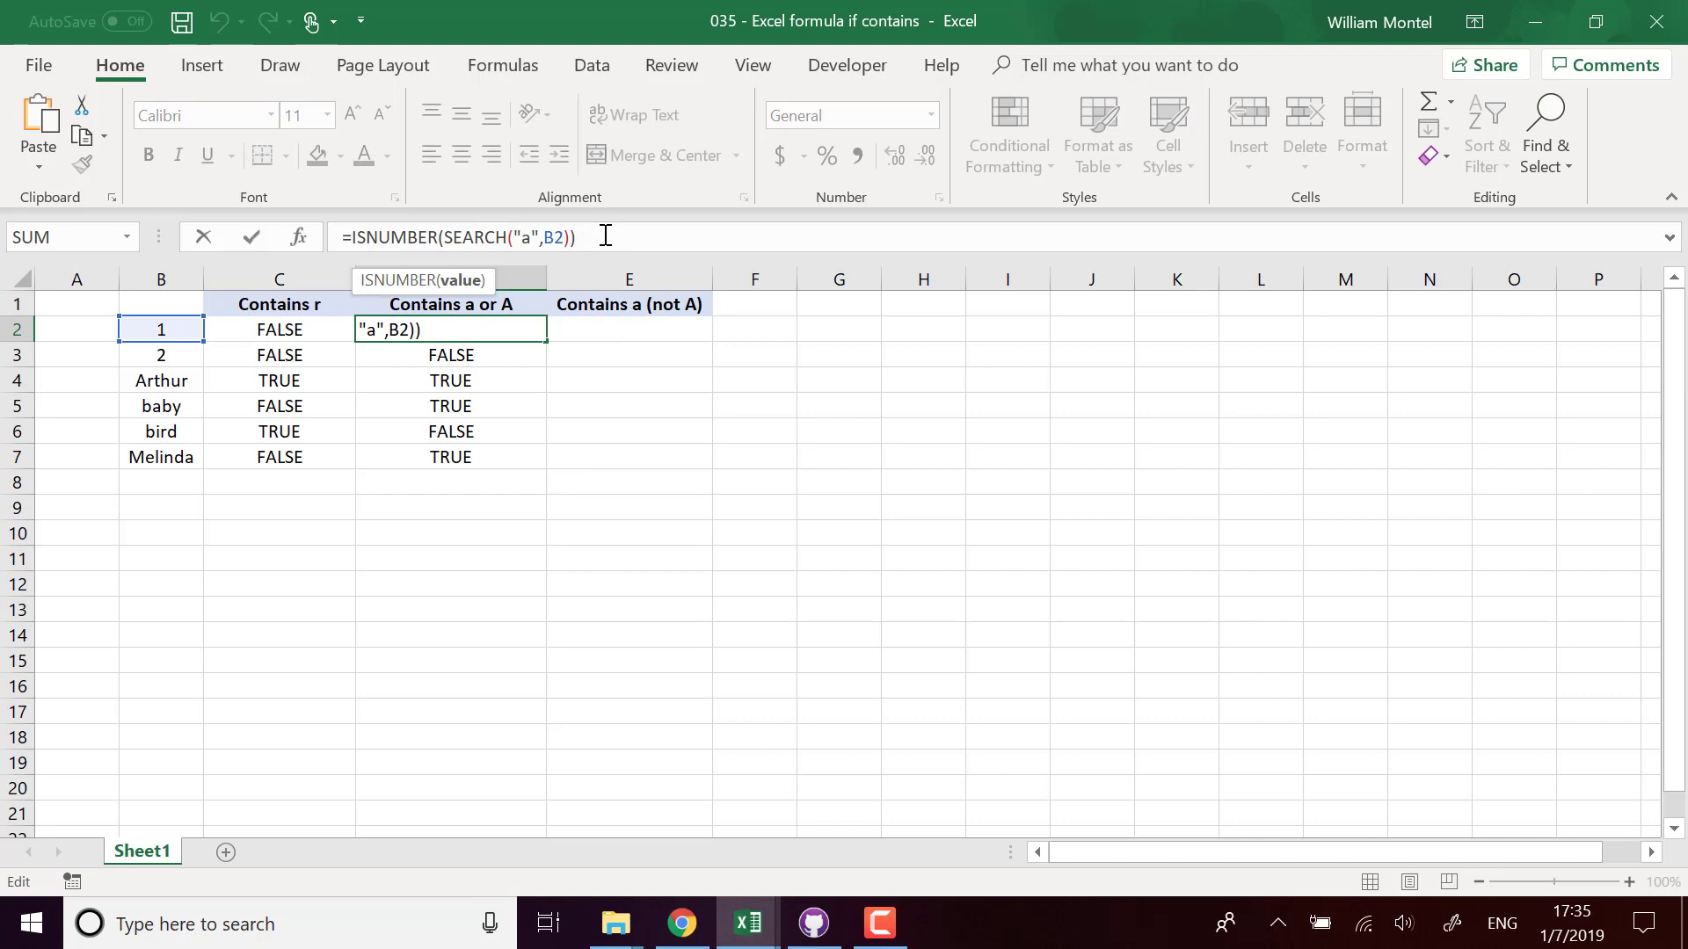
left_click_drag(605, 235, 190, 202)
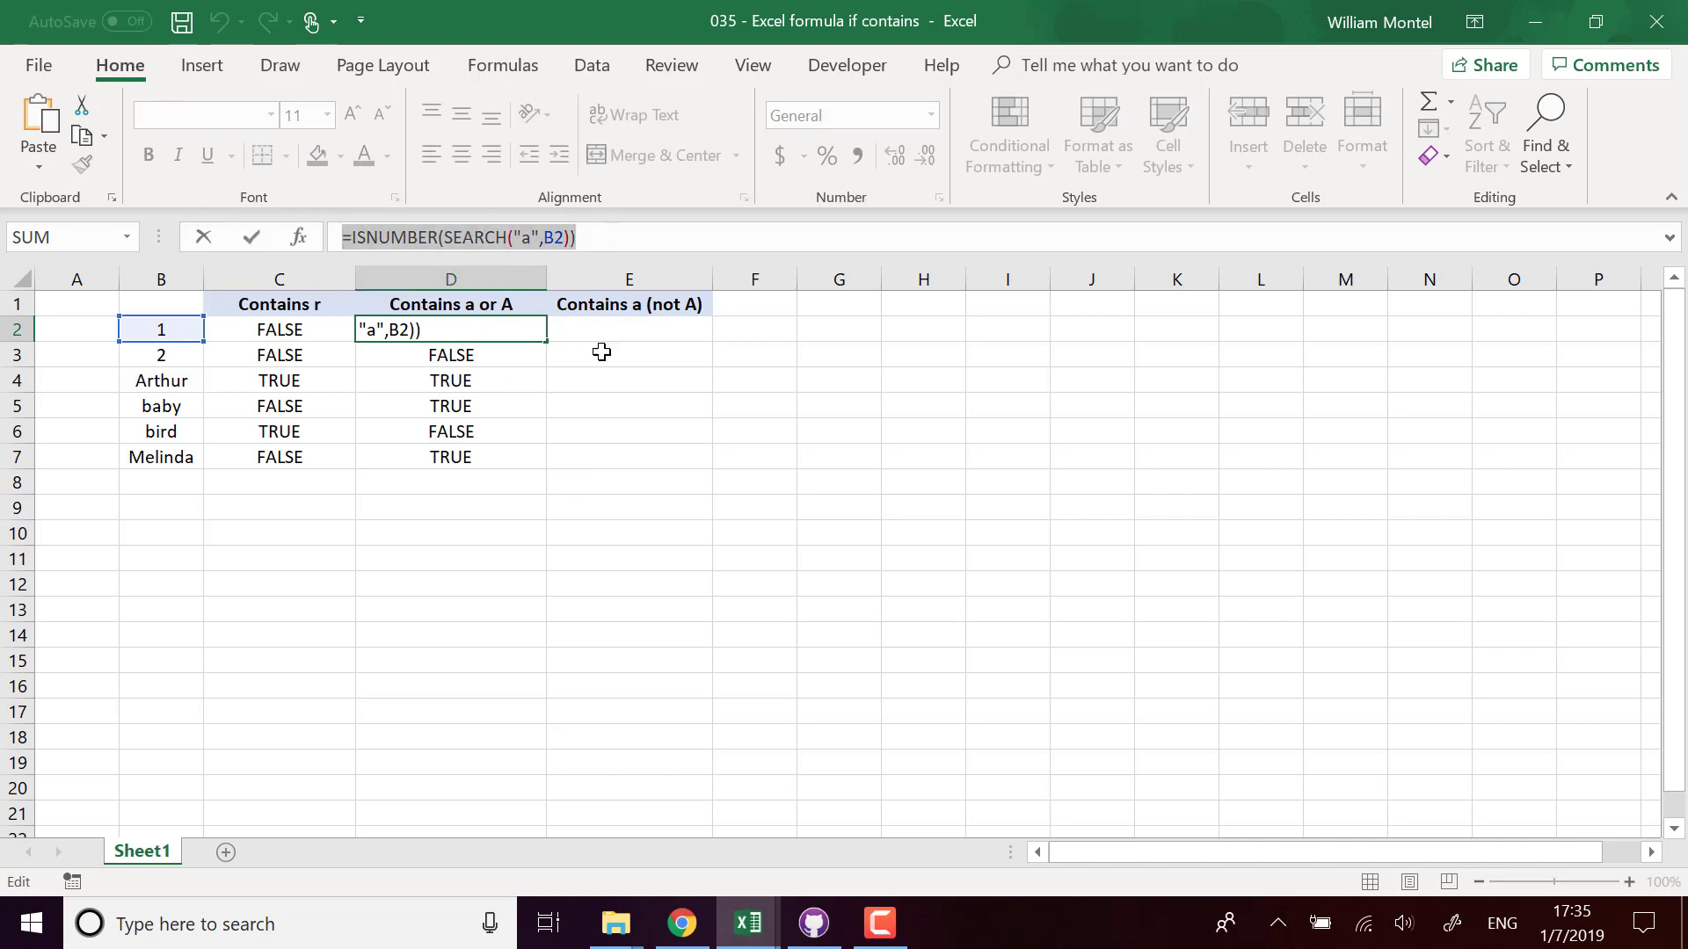
key("ctrl+c")
key("Escape")
Step: Paste the formula into E2 and replace SEARCH with FIND for a case-sensitive check
left_click(625, 329)
left_click(562, 239)
key("ctrl+v")
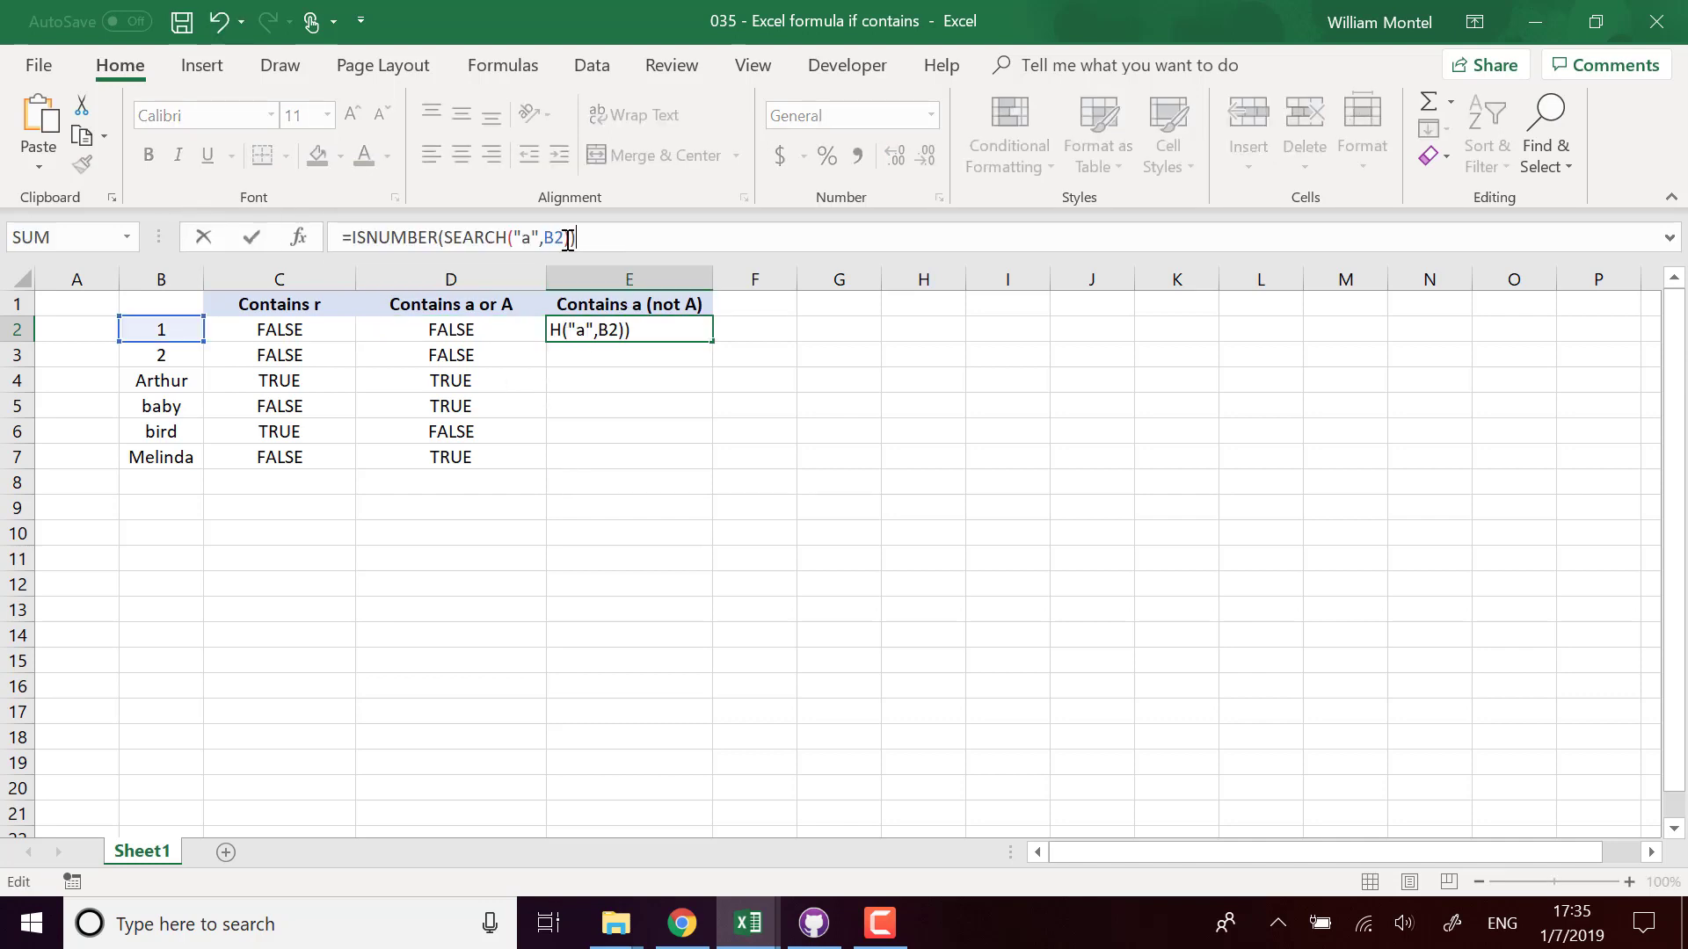
double_click(472, 236)
type("FIND")
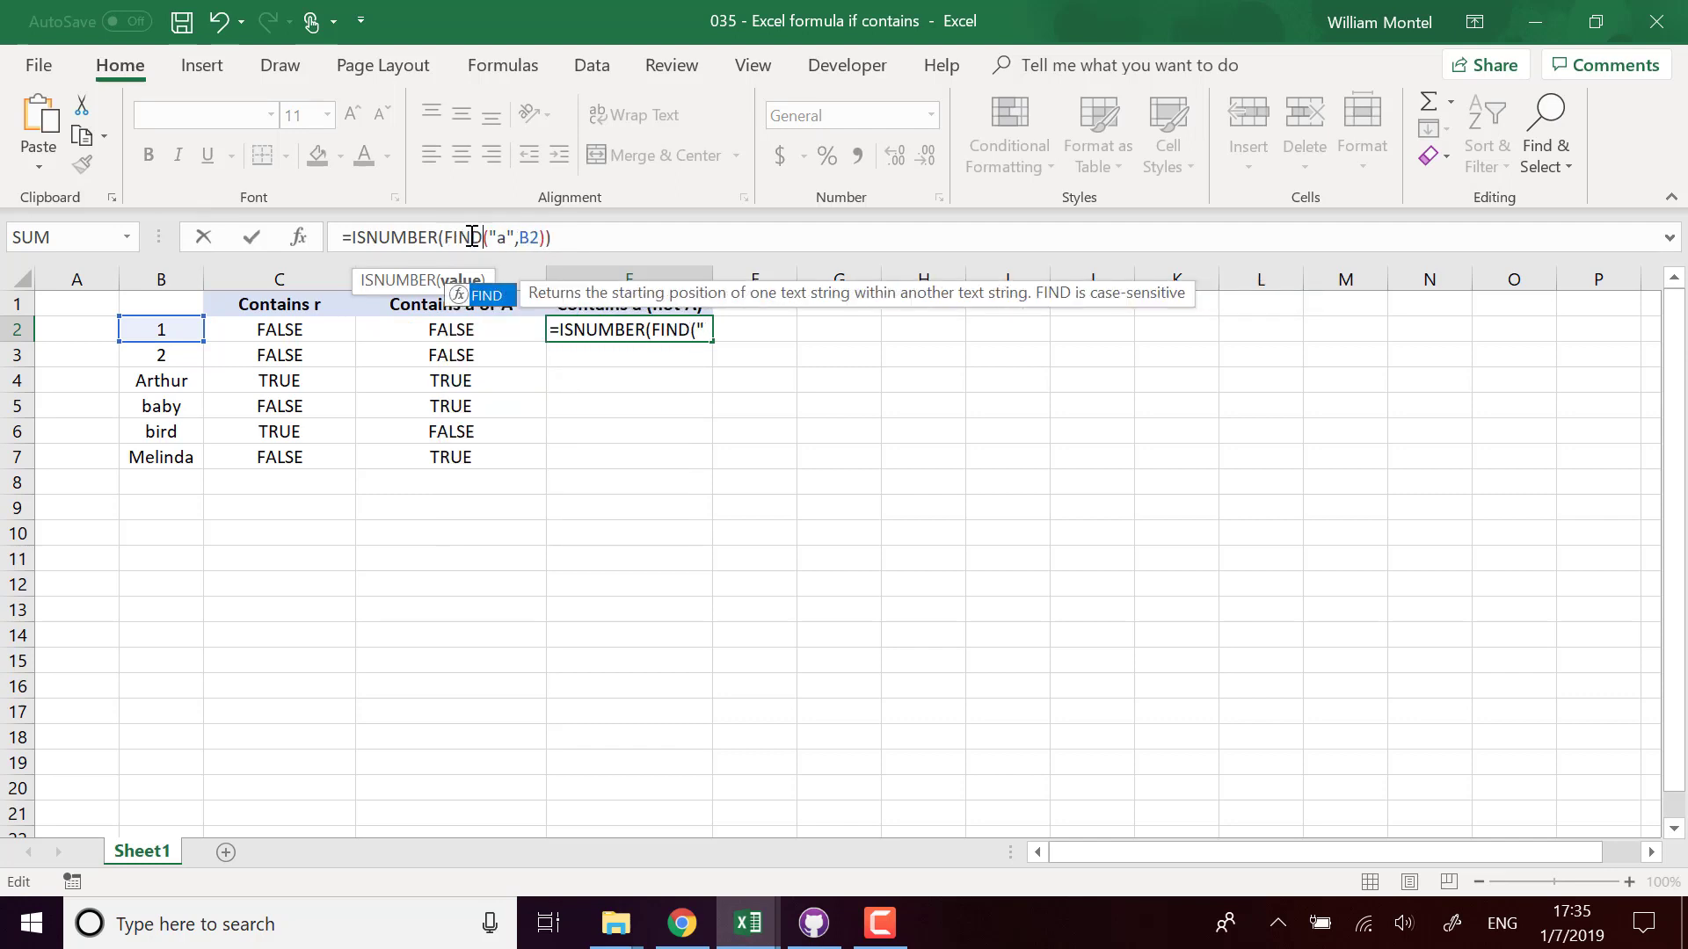
left_click(665, 231)
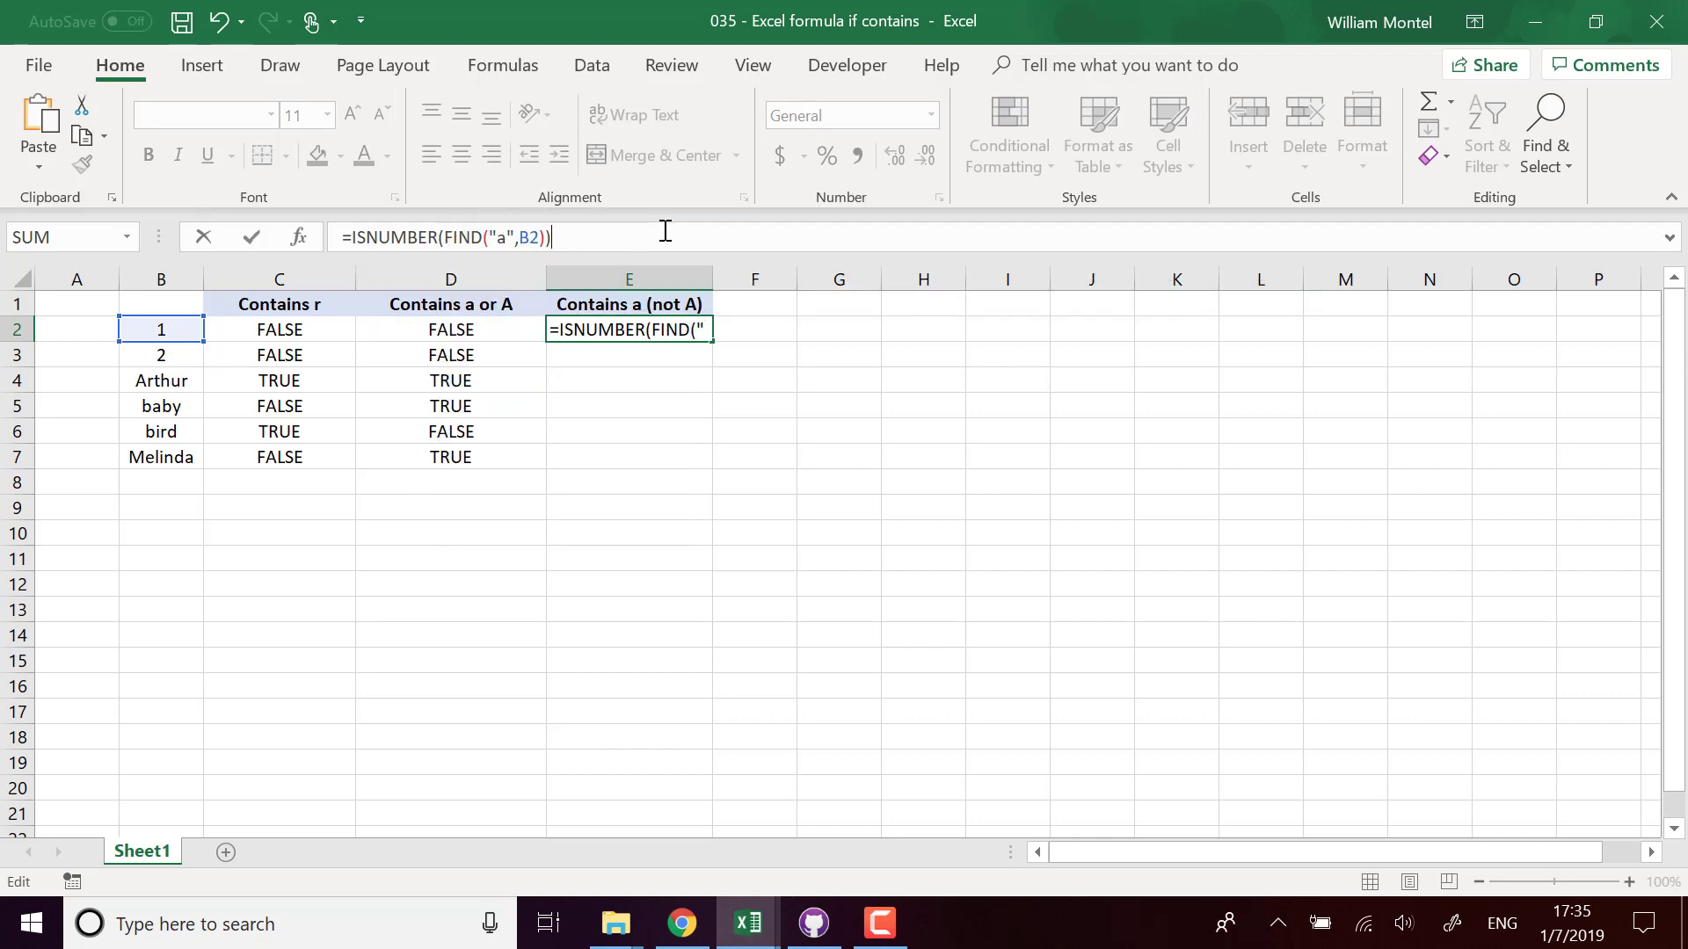
key("Return")
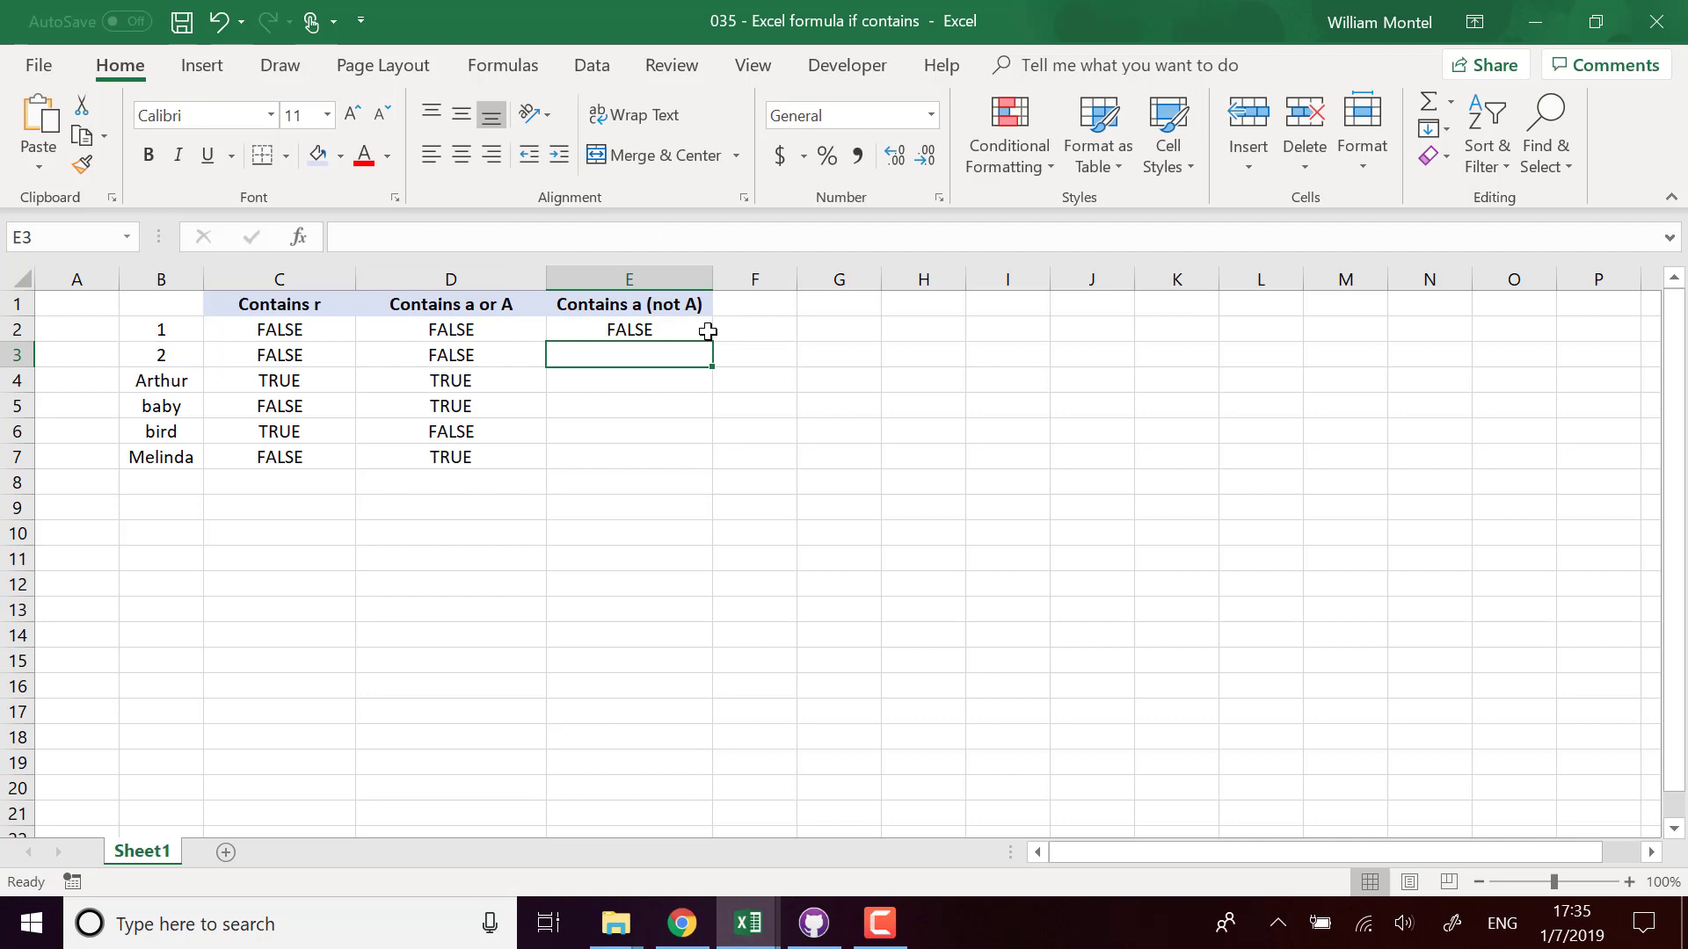
left_click(706, 334)
Step: Fill E2's FIND formula down to E7 and compare results for Arthur, baby and Melinda
left_click_drag(709, 342, 604, 468)
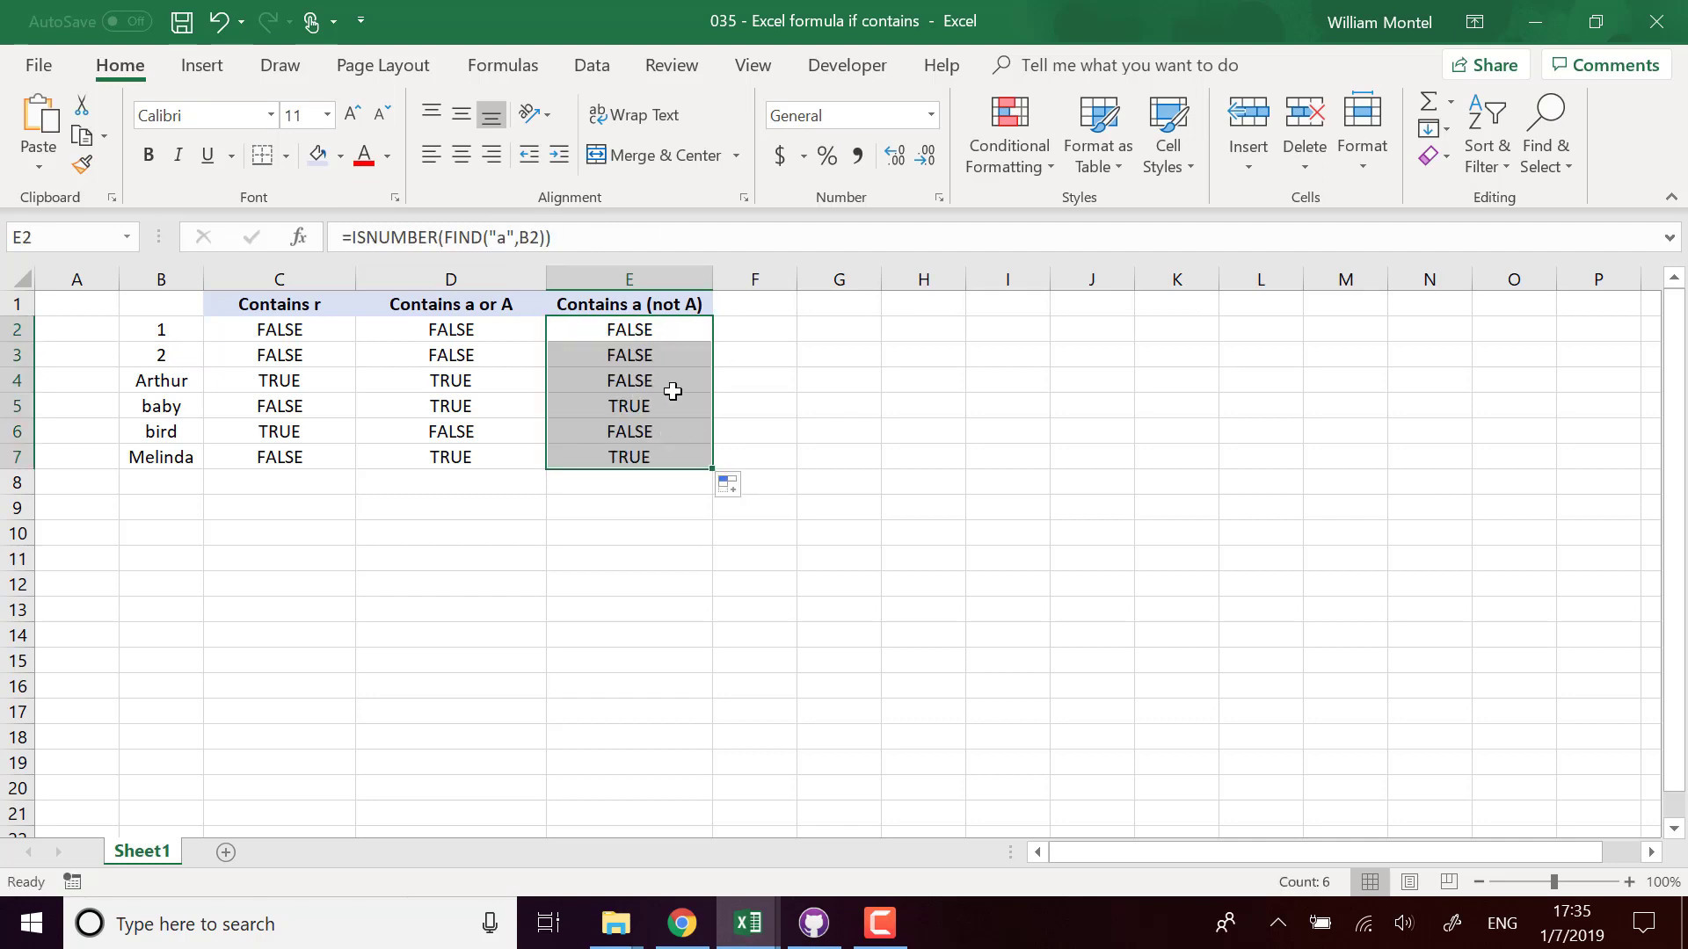
left_click(596, 404)
left_click(689, 385)
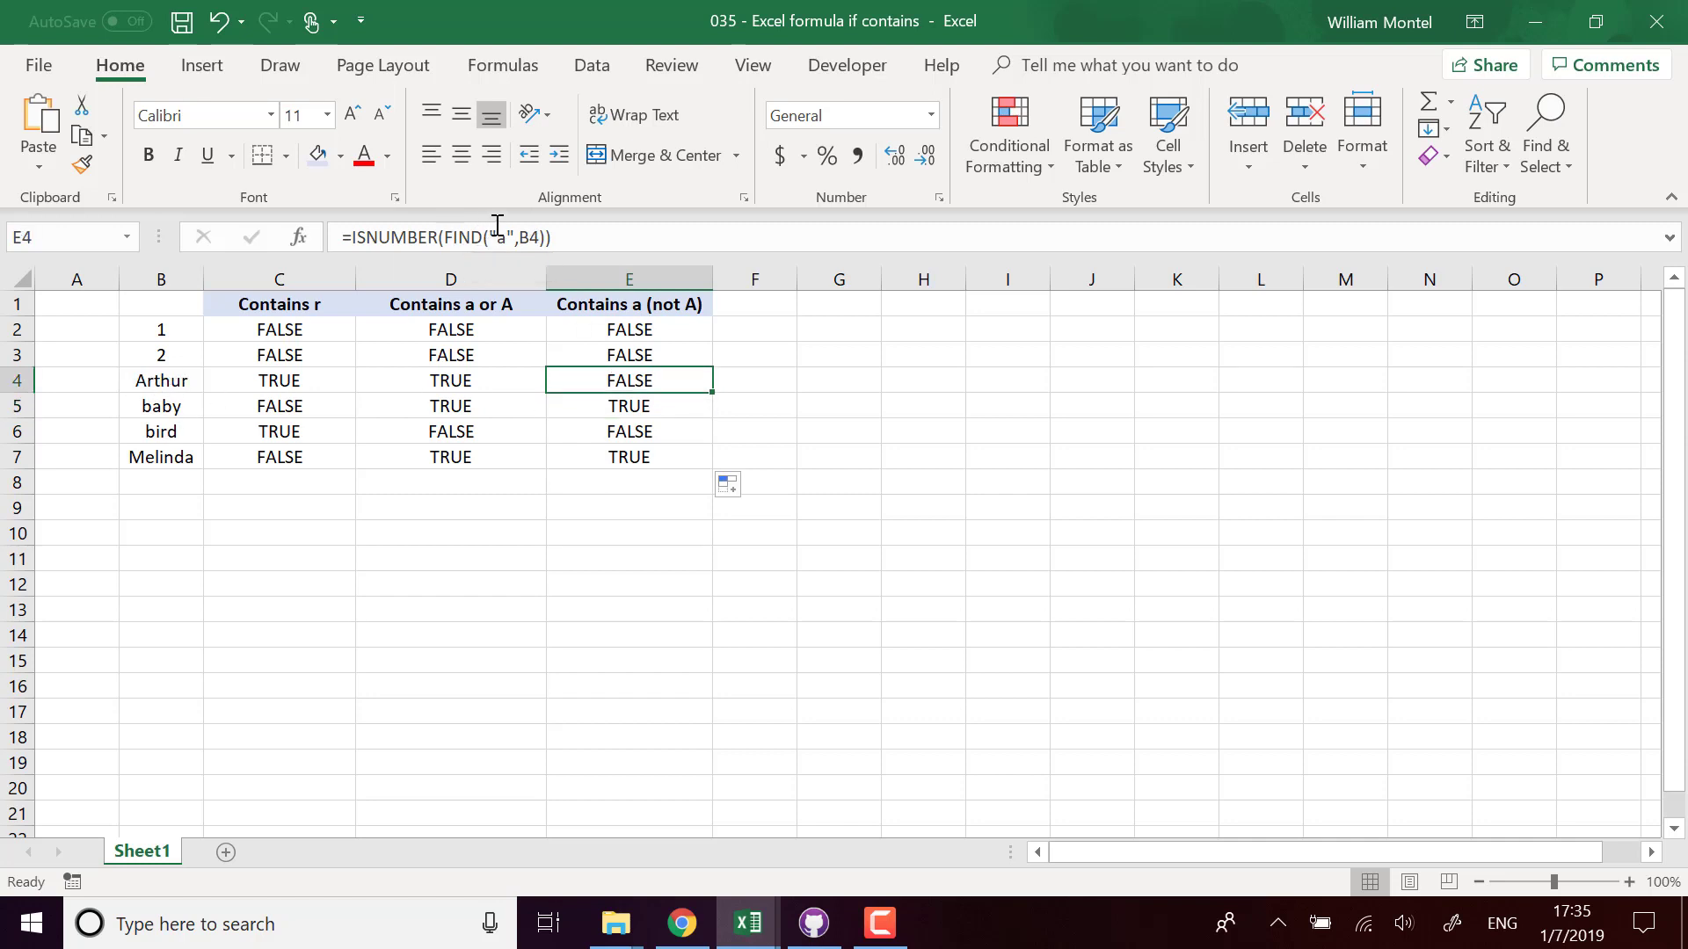
left_click(177, 384)
left_click(637, 382)
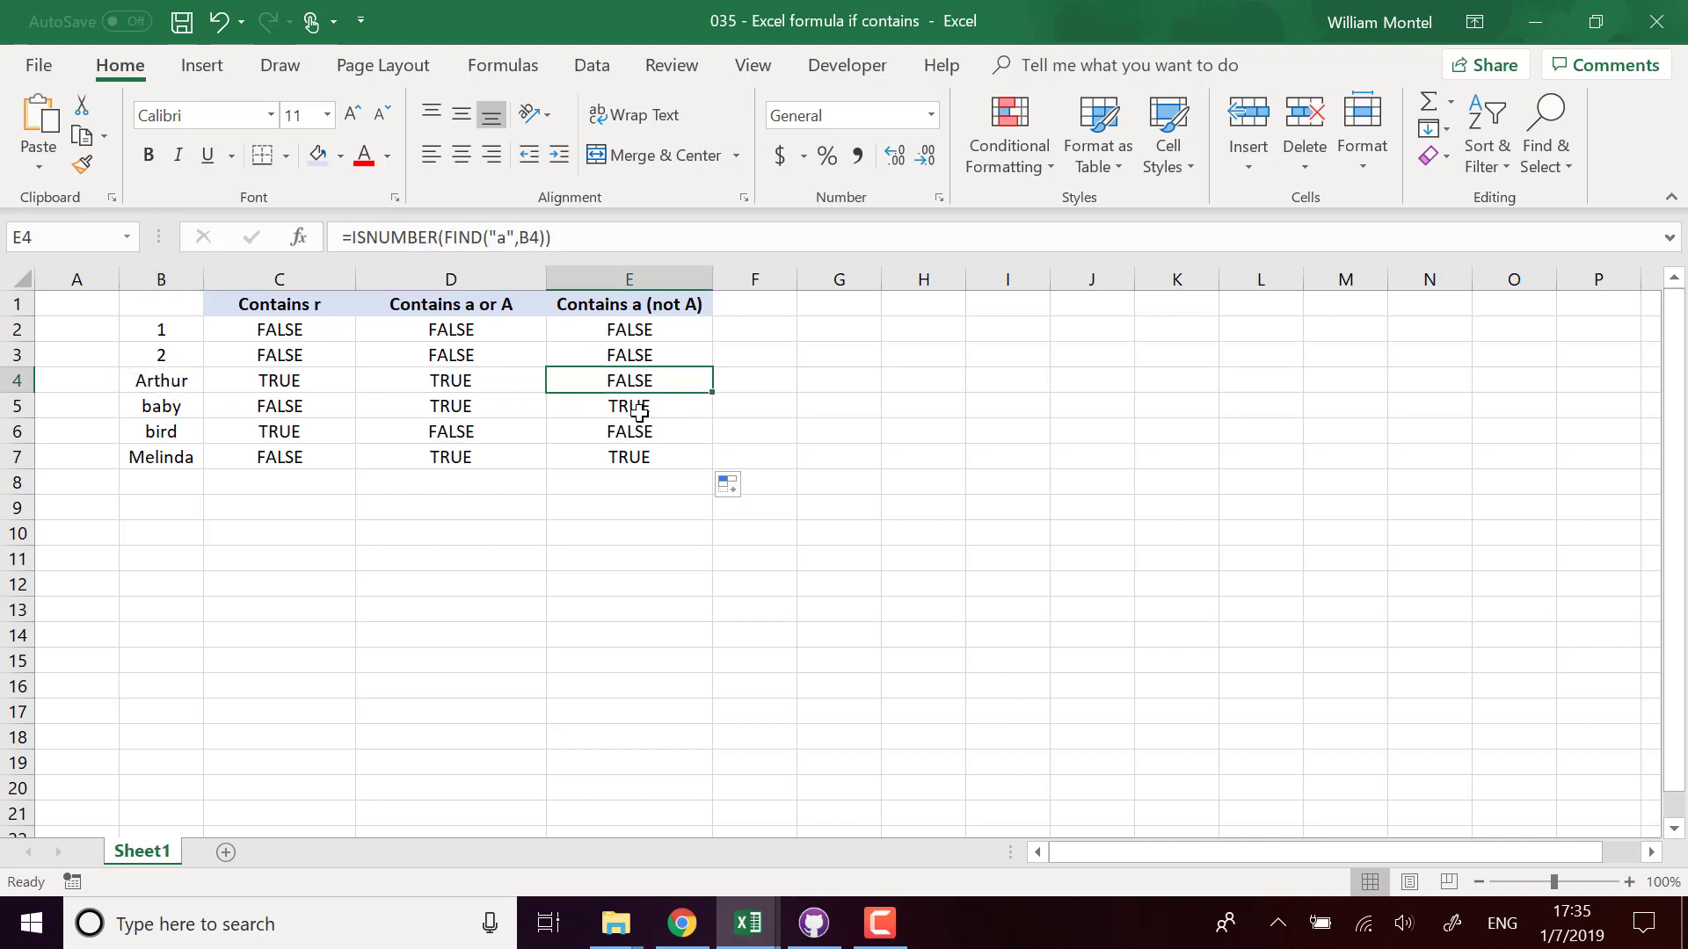
left_click(635, 461)
left_click(180, 410)
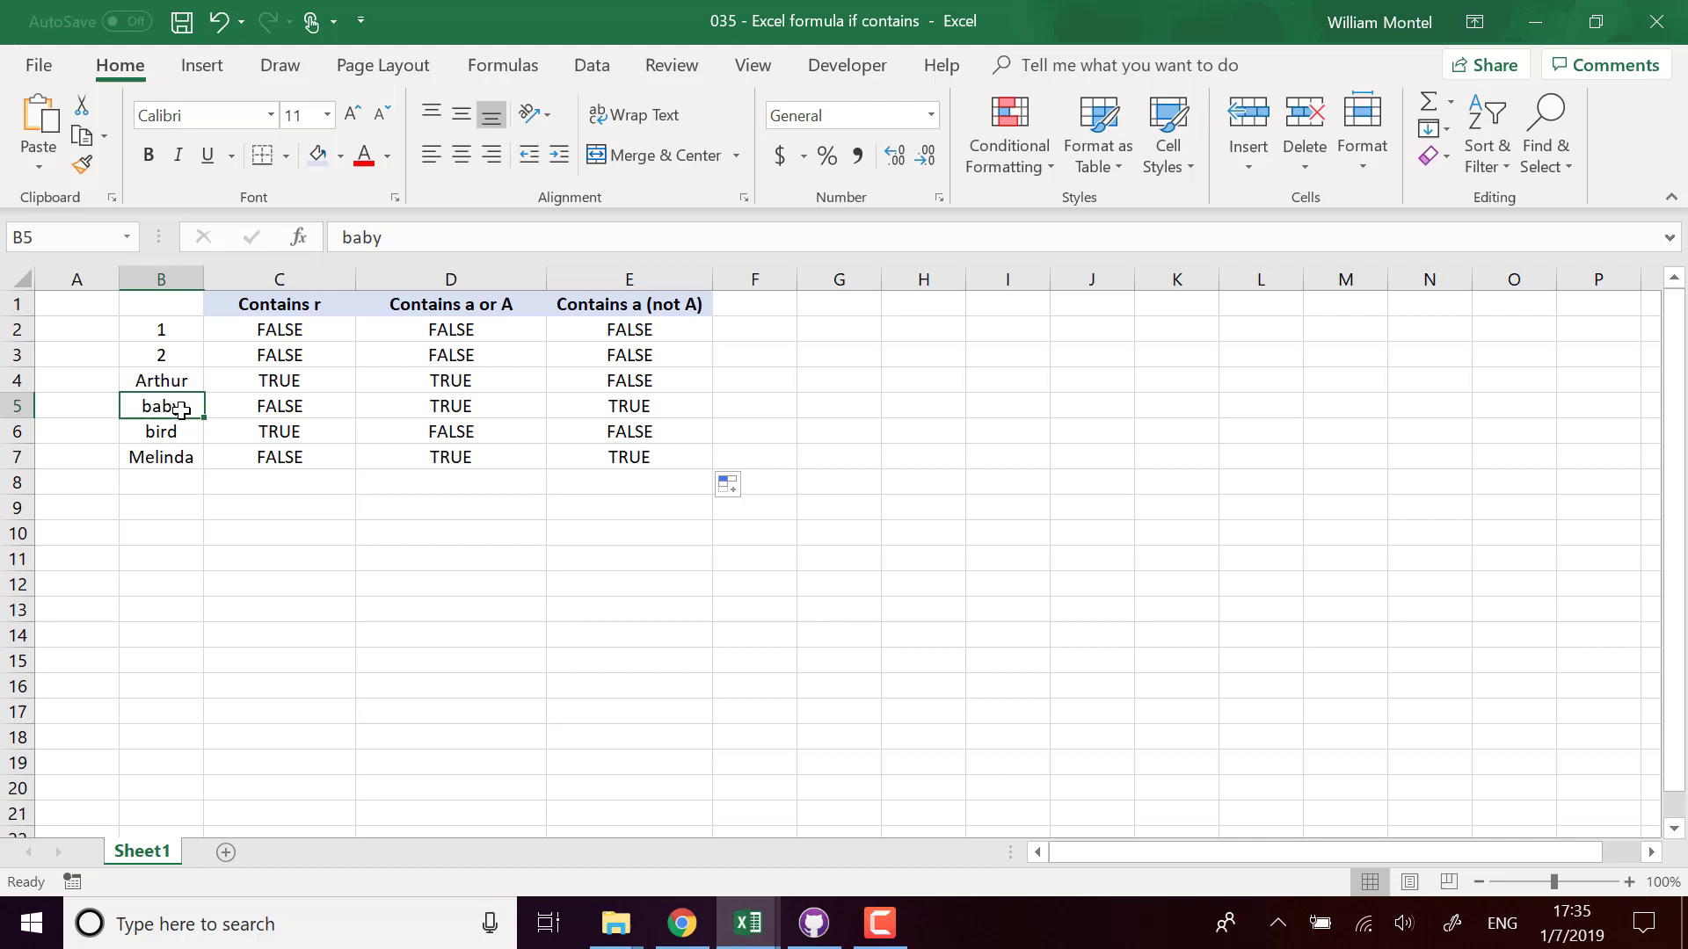
left_click(176, 475)
left_click(678, 387)
Step: Open E2's formula and highlight its FIND("a",B2) part
left_click(750, 338)
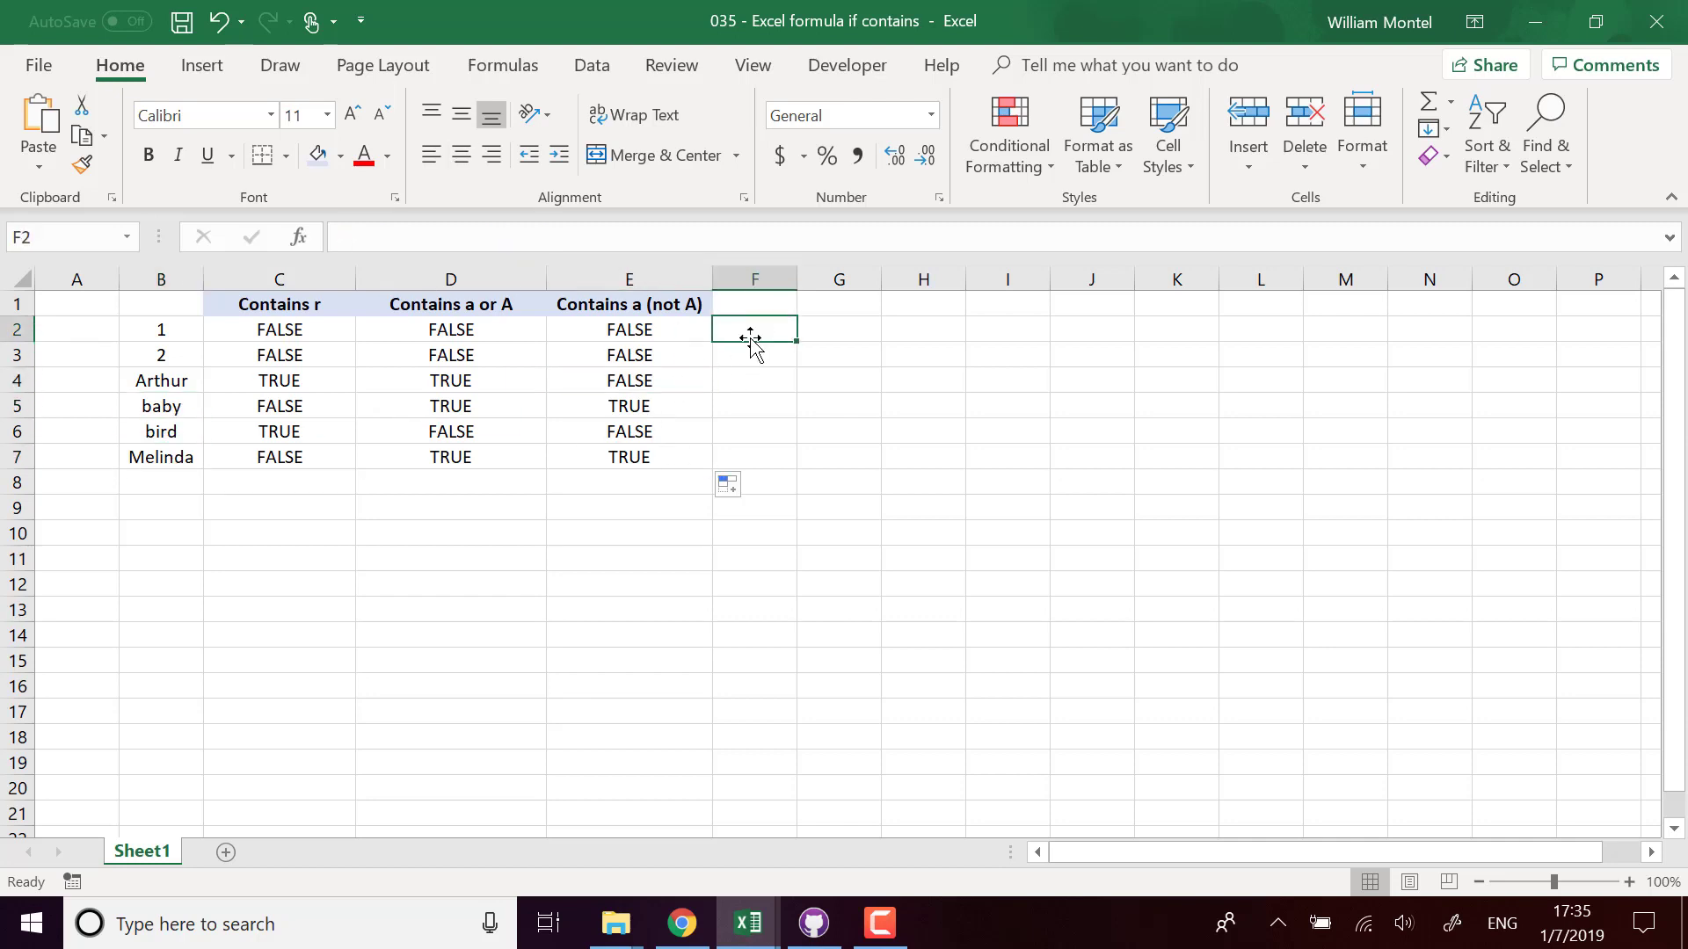
left_click(669, 329)
left_click(494, 237)
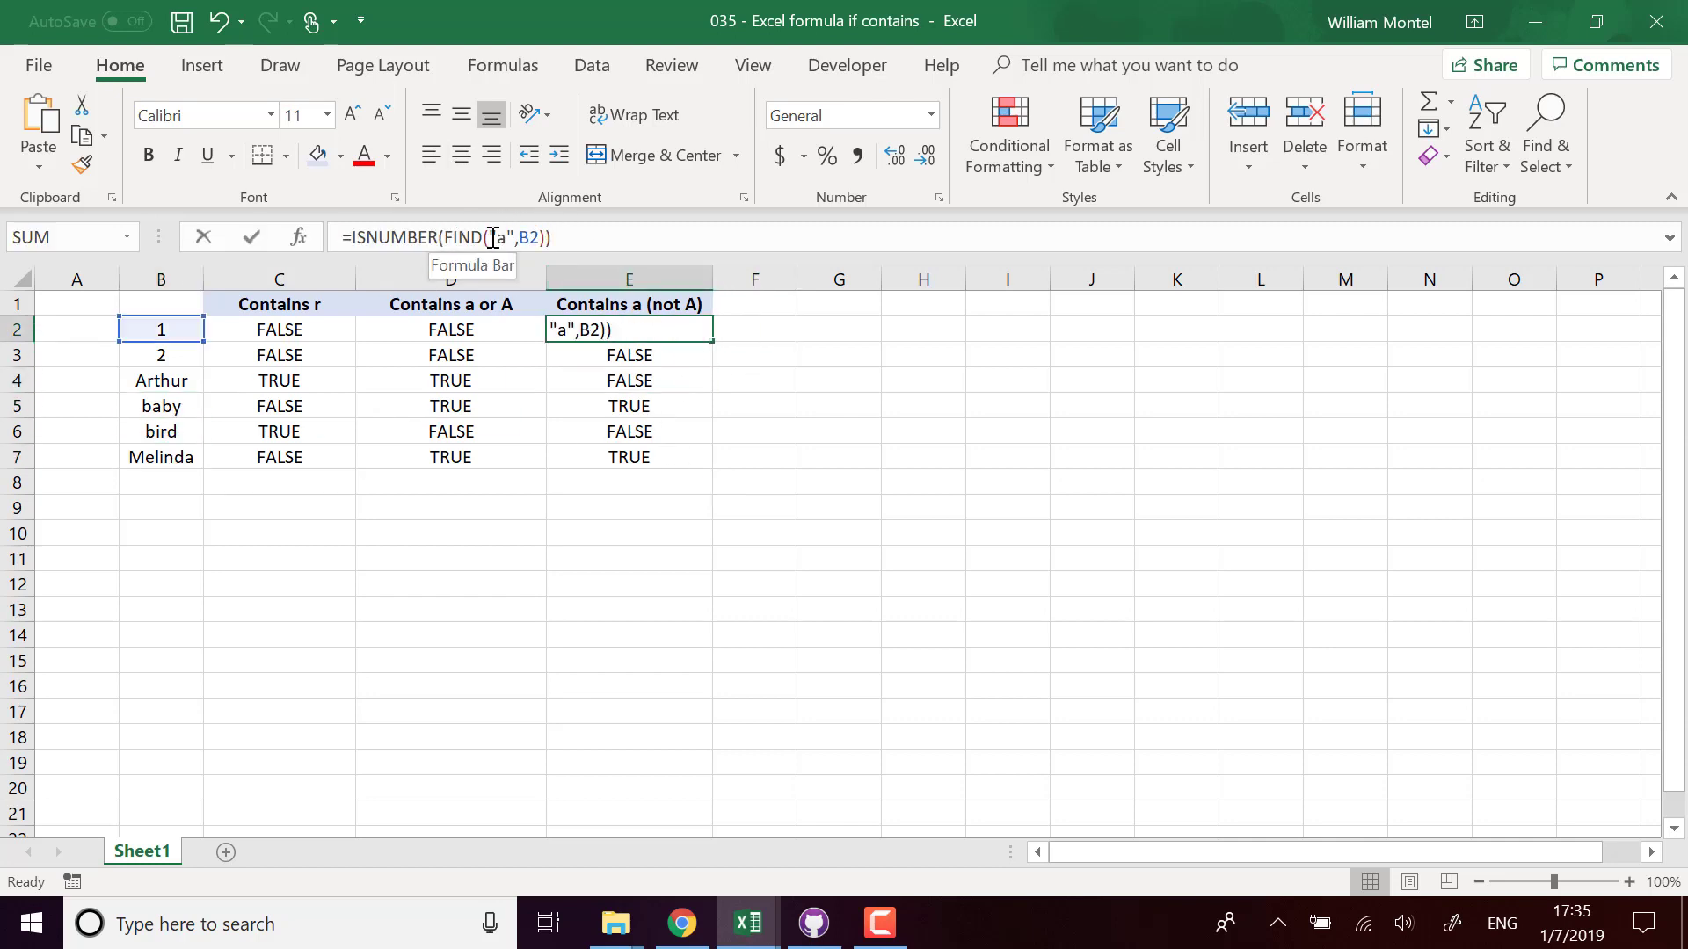
left_click_drag(444, 238, 545, 240)
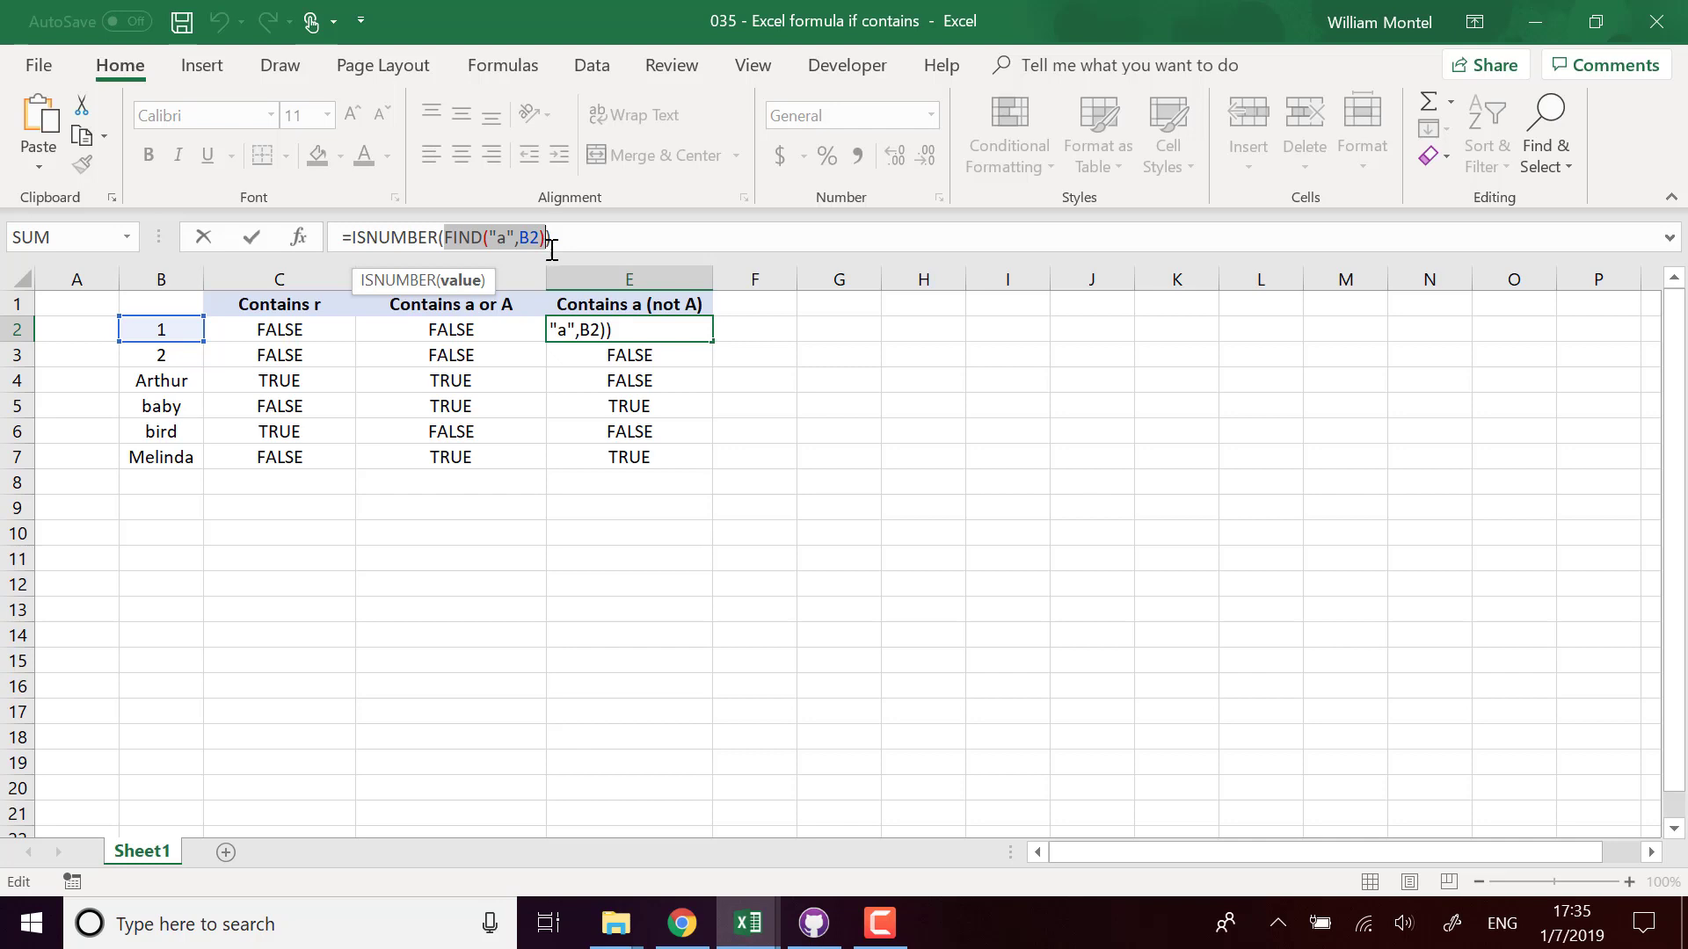
Step: Paste the copied formula into F2 and accept Excel's suggested correction
key("Escape")
left_click(767, 325)
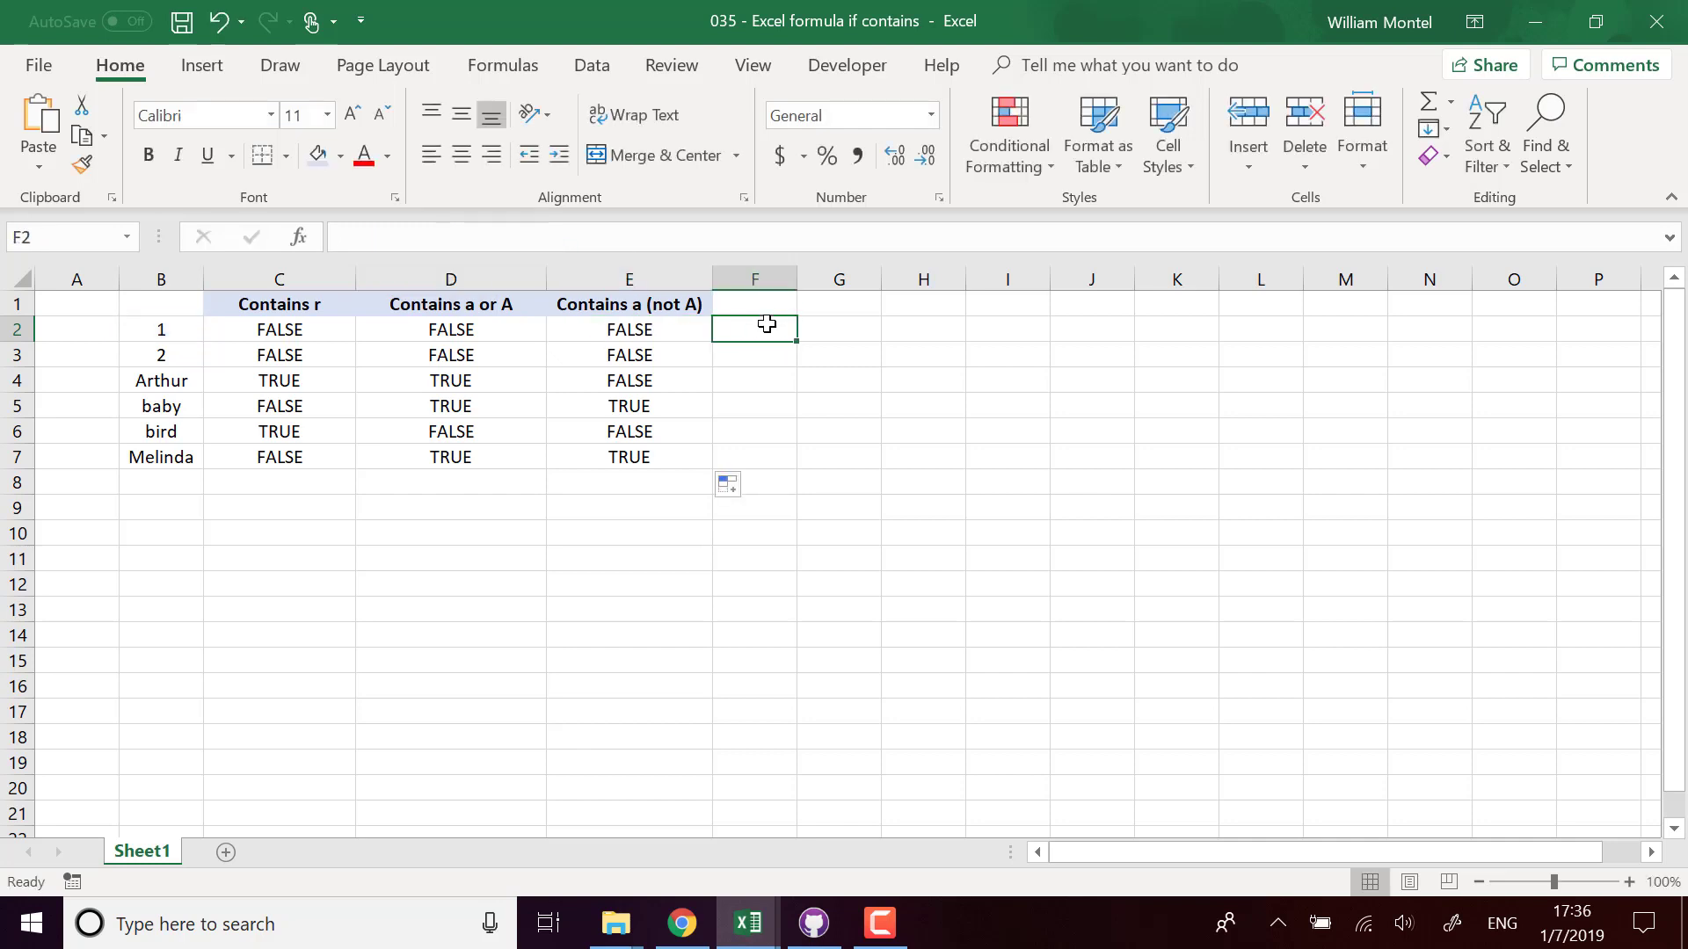
type("=")
type("=ISNUMBER(SEARCH(\"a\",B2))")
key("Return")
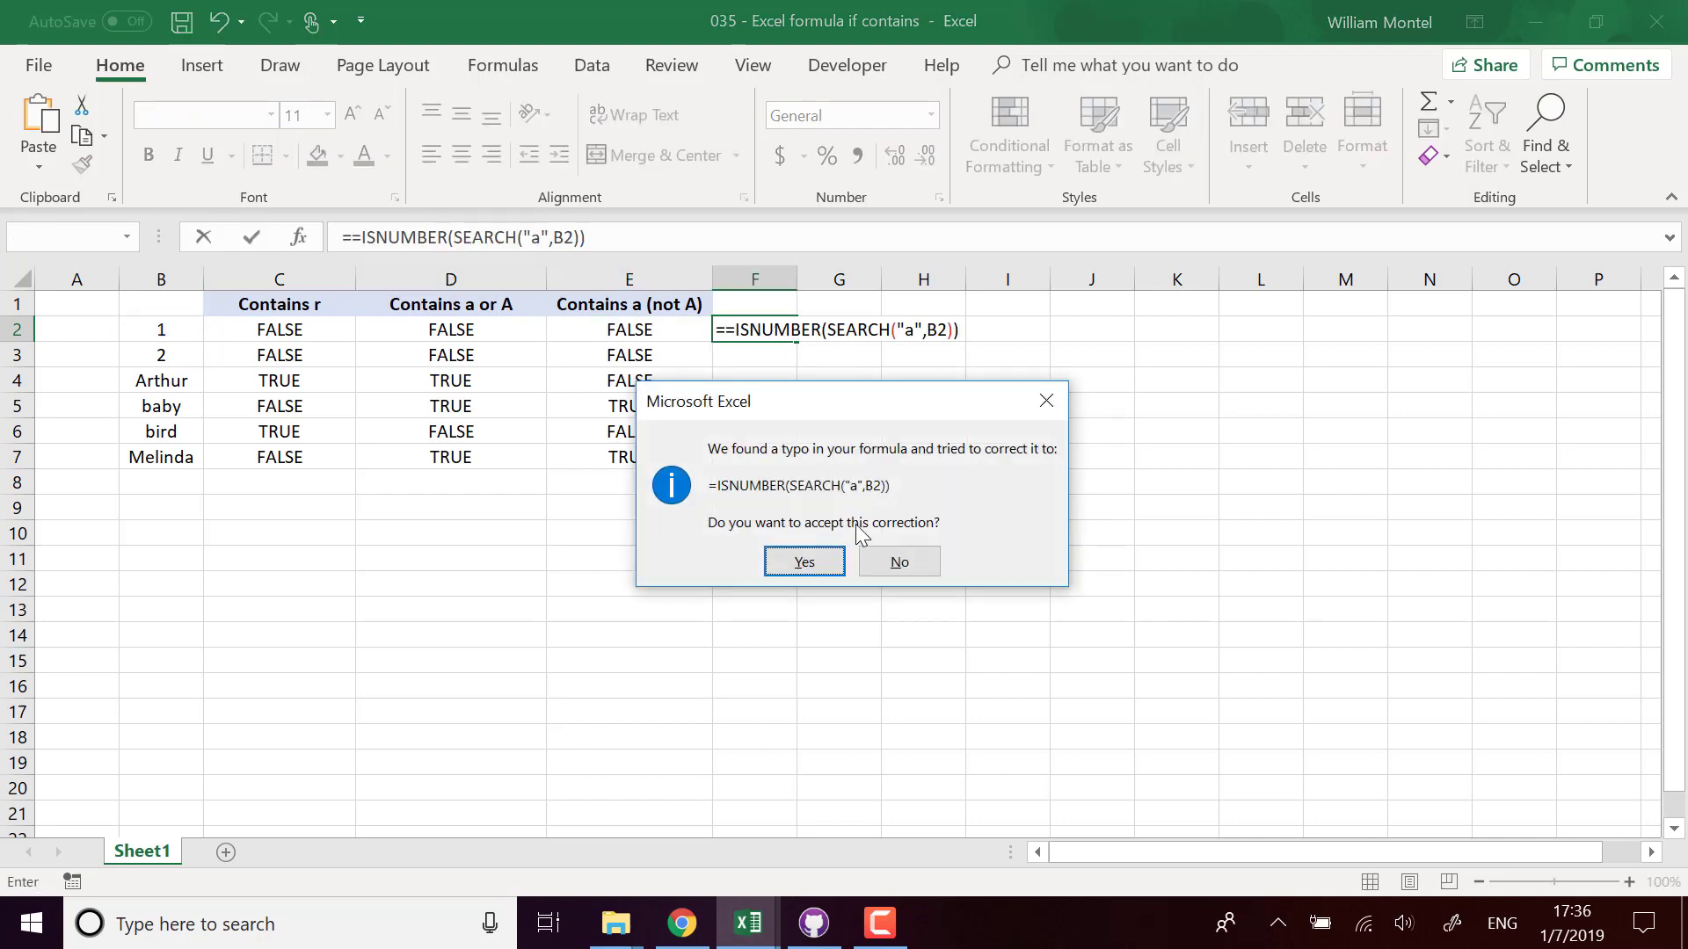
left_click(824, 570)
Step: Replace F2's content with the bare FIND("a",B2) expression taken from E2
left_click(661, 330)
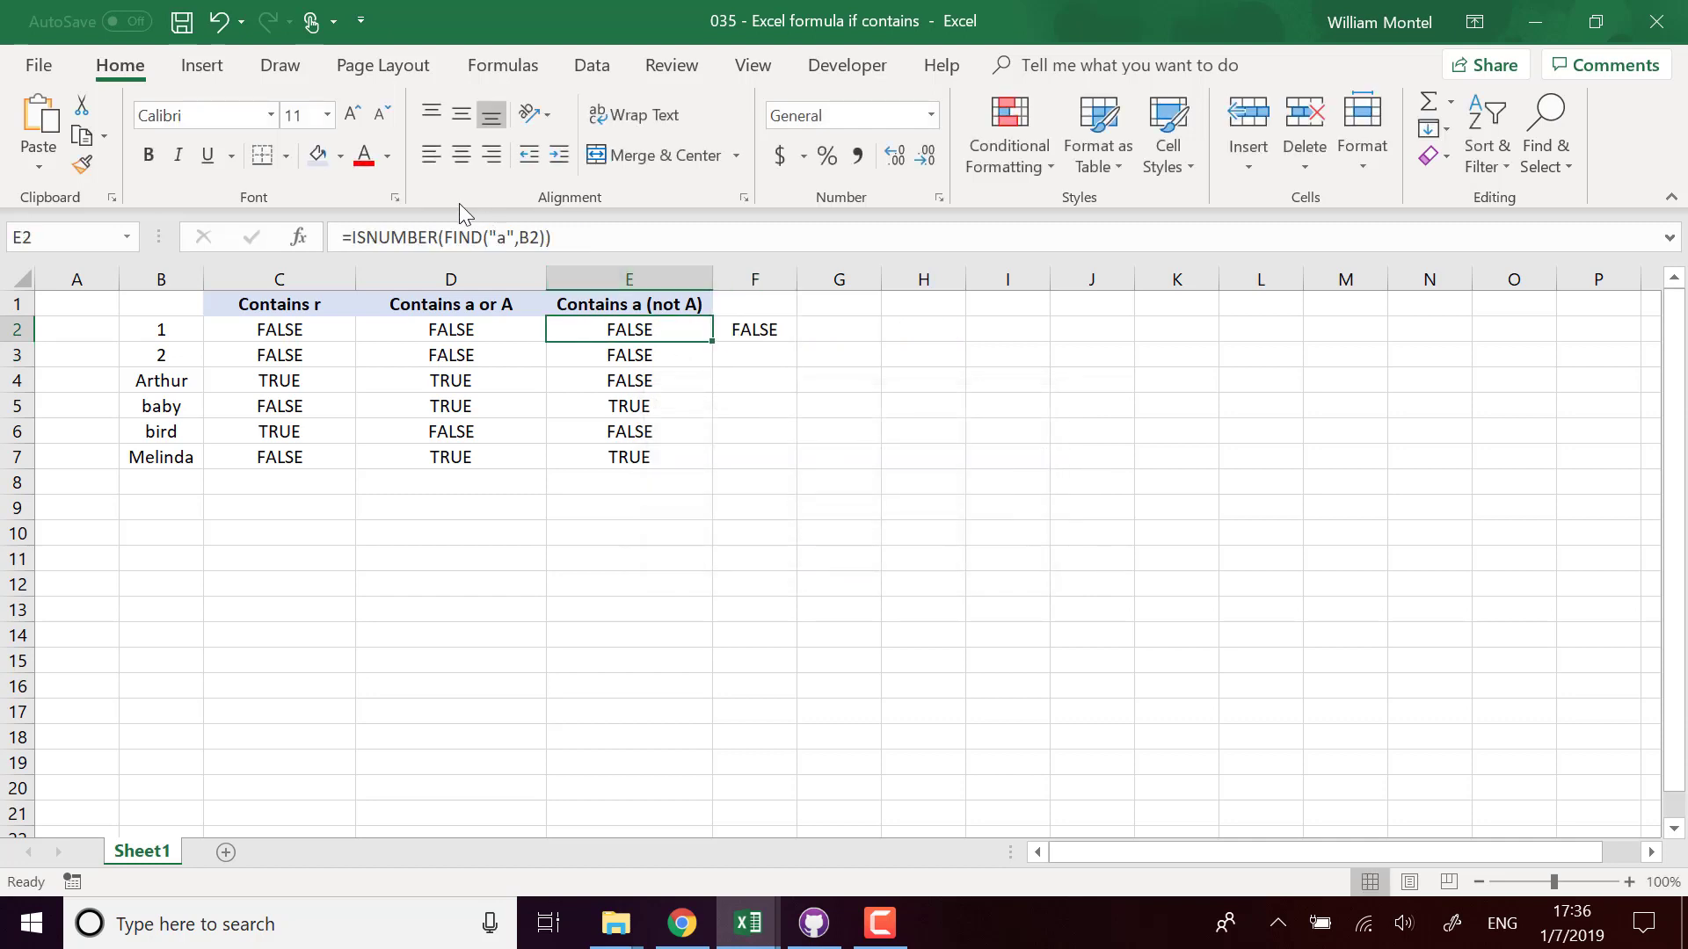
left_click_drag(444, 236, 546, 237)
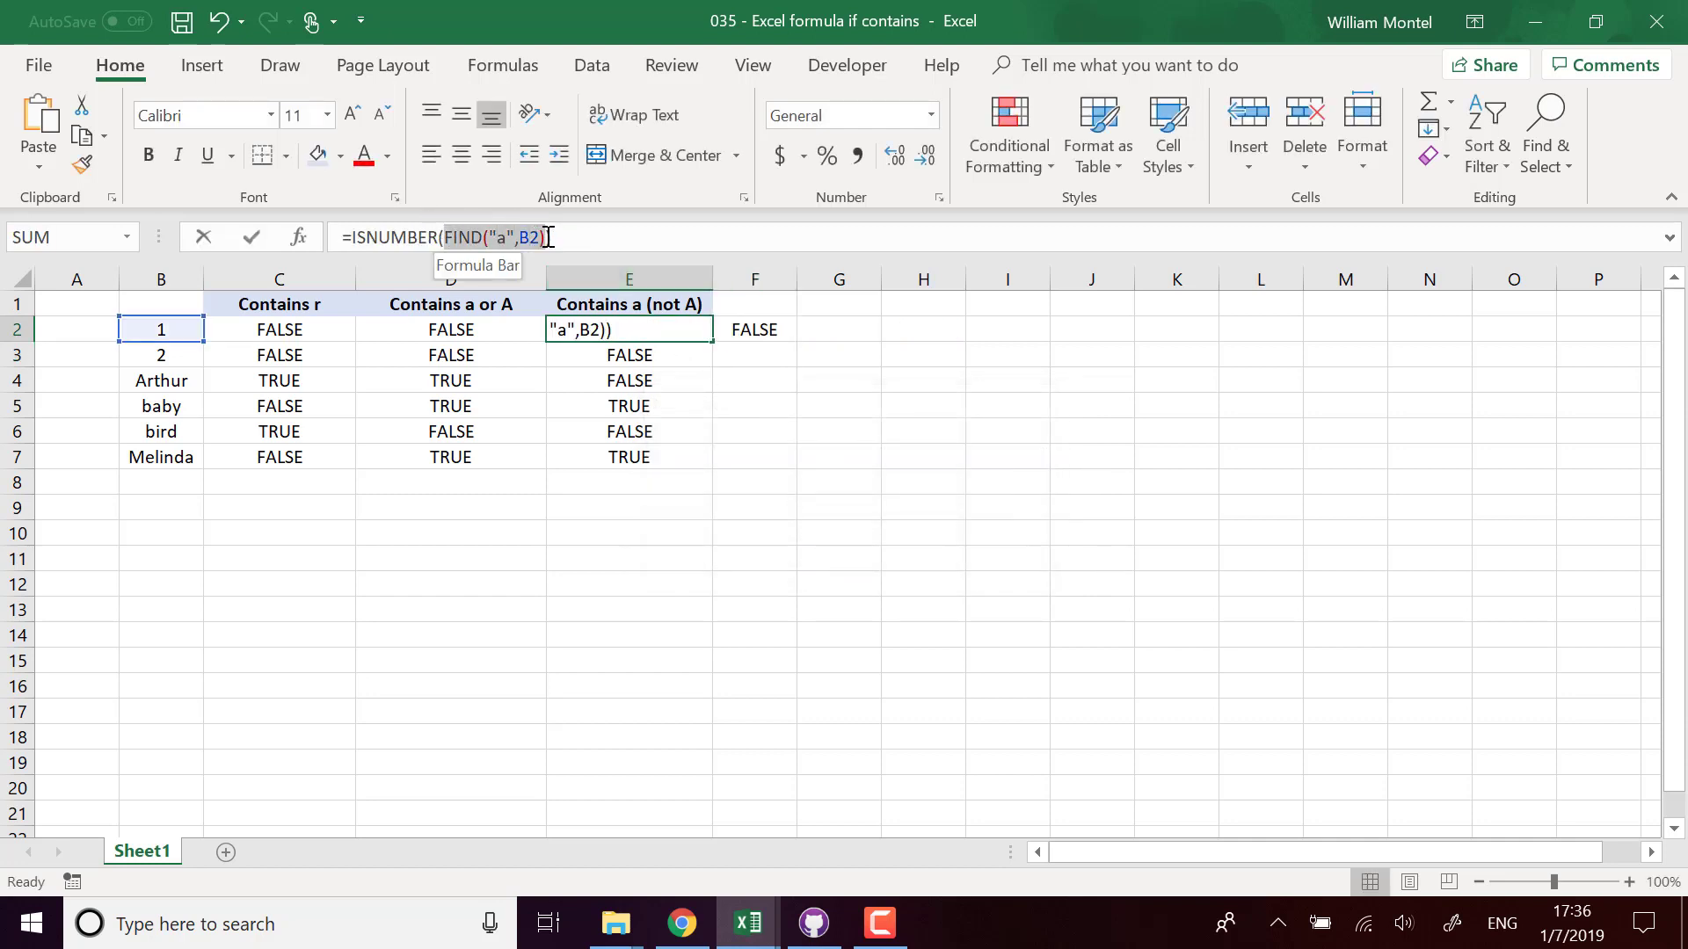
key("Escape")
left_click(770, 328)
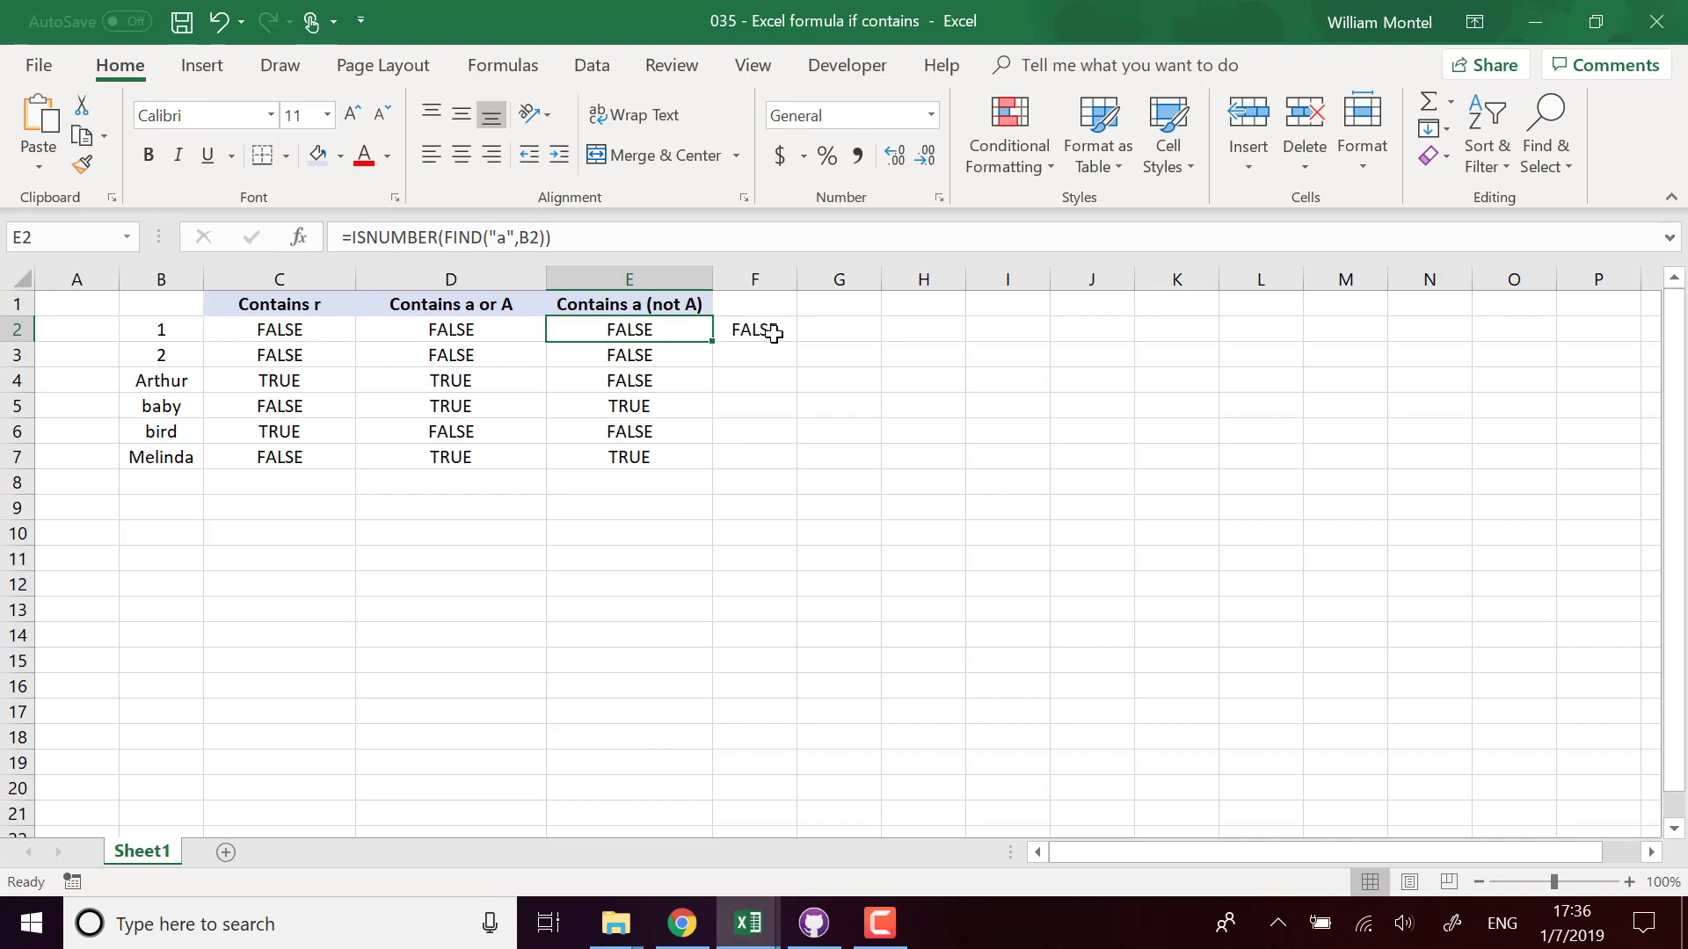
type("=FIND(\"a\",B2")
type("FIND(\"a\",B2)")
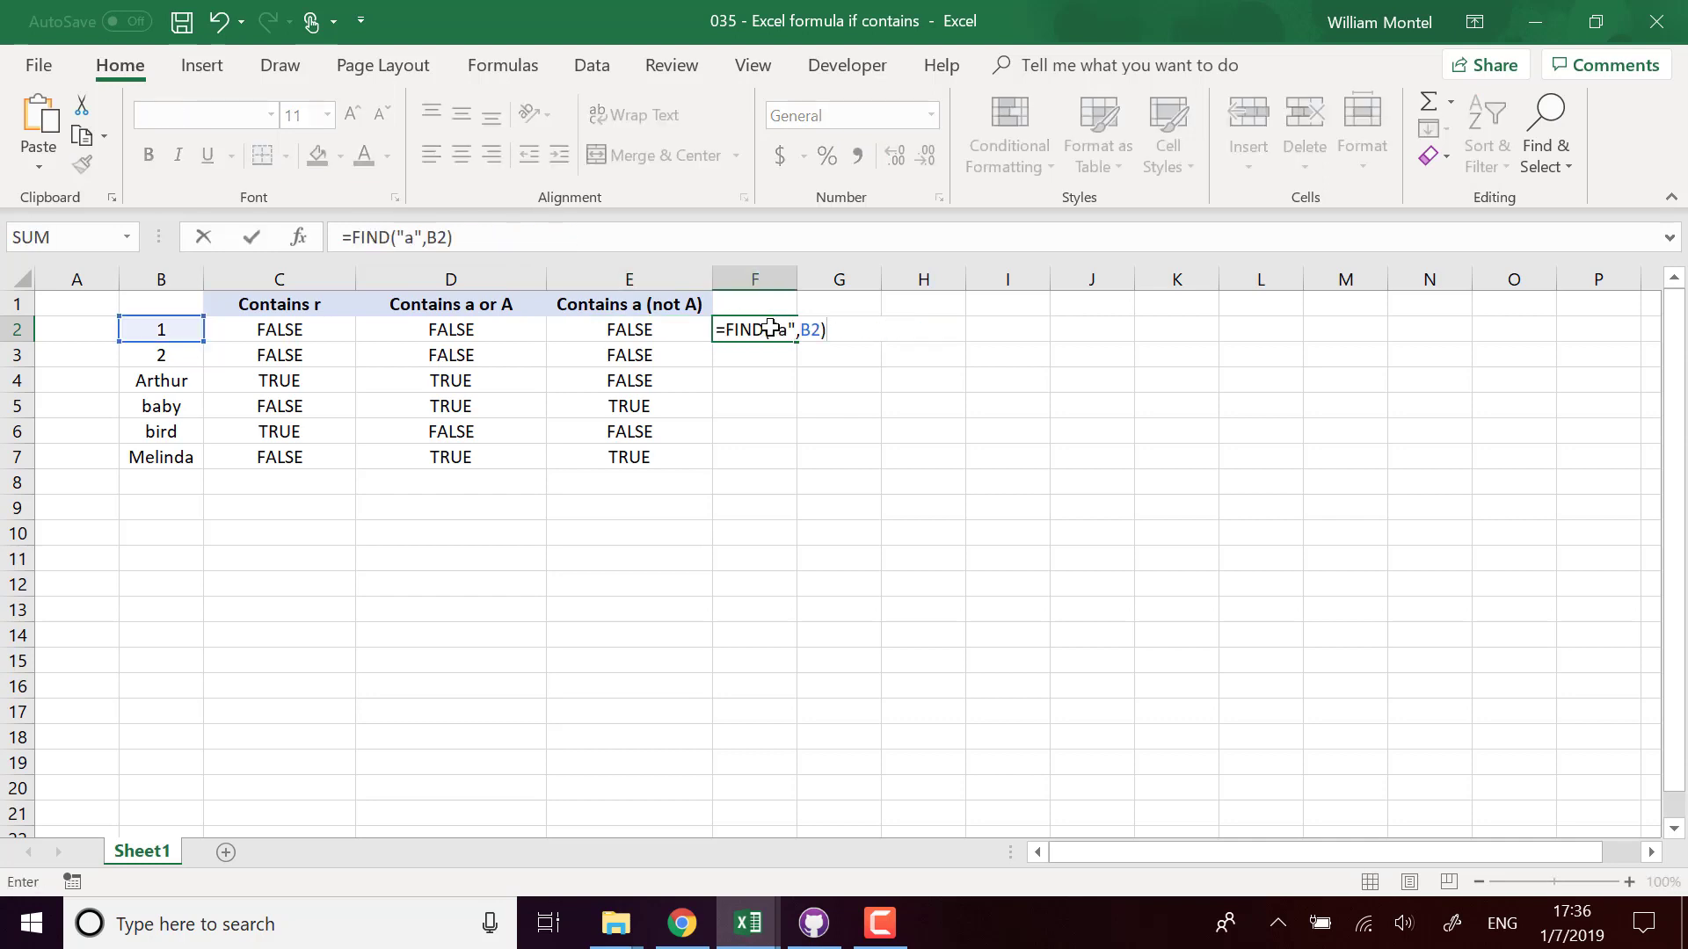
key("Return")
Step: Fill the FIND formula down to F7 and inspect the baby result and #VALUE! errors
left_click(787, 329)
left_click_drag(795, 342, 781, 465)
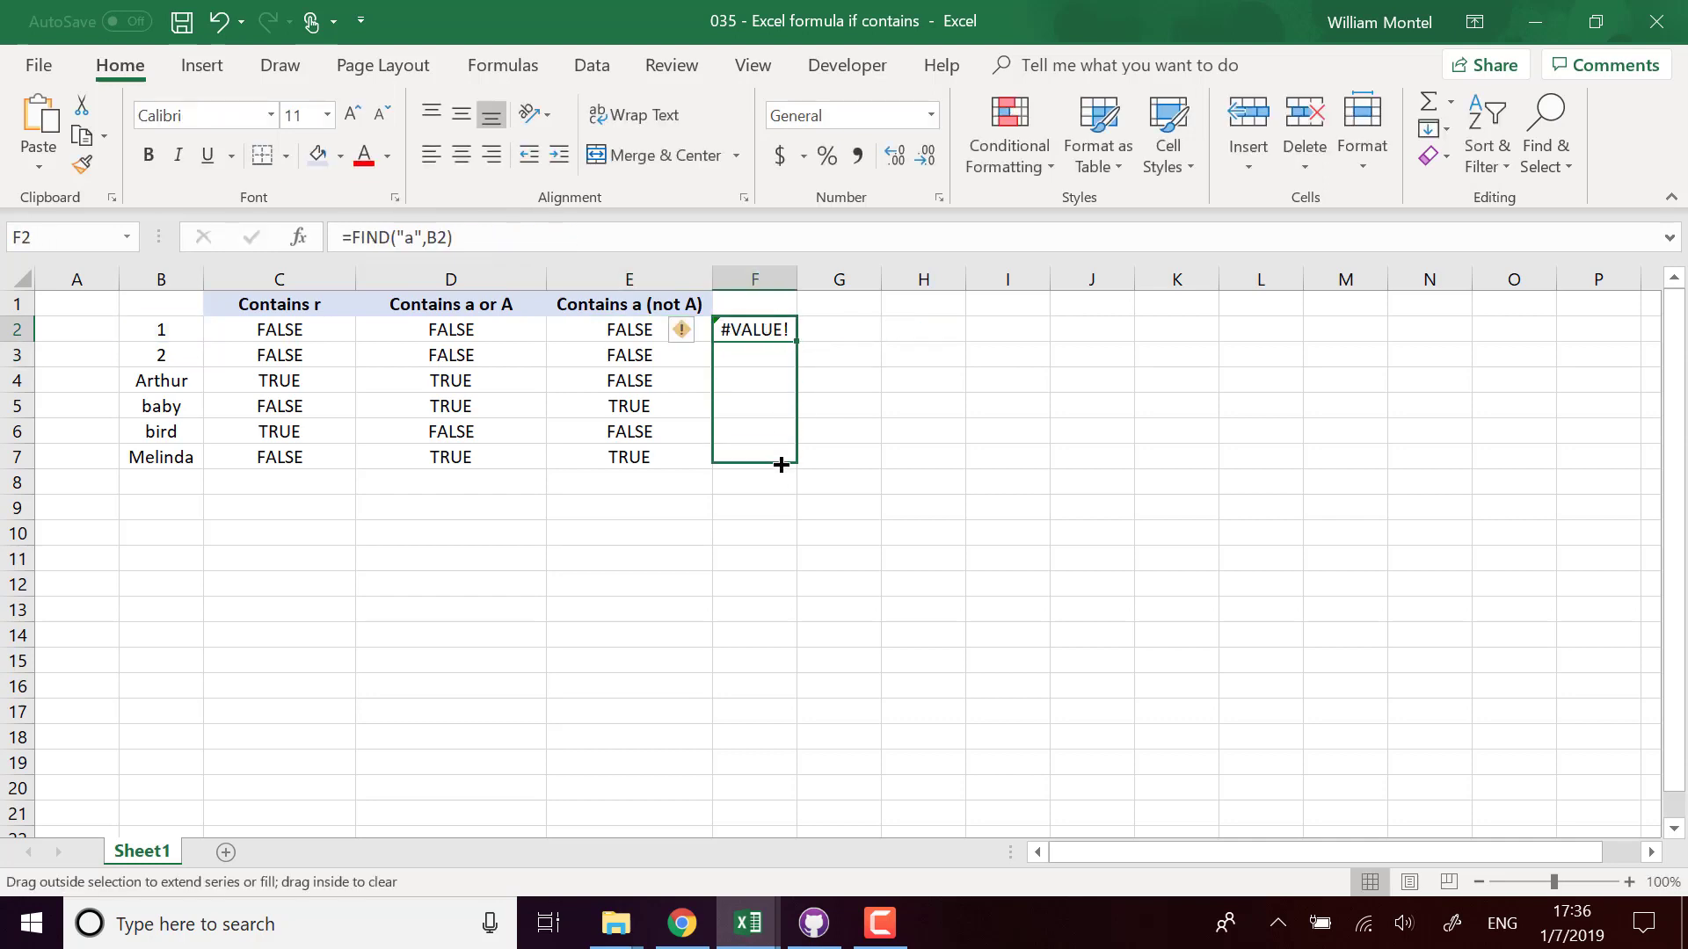
left_click(761, 406)
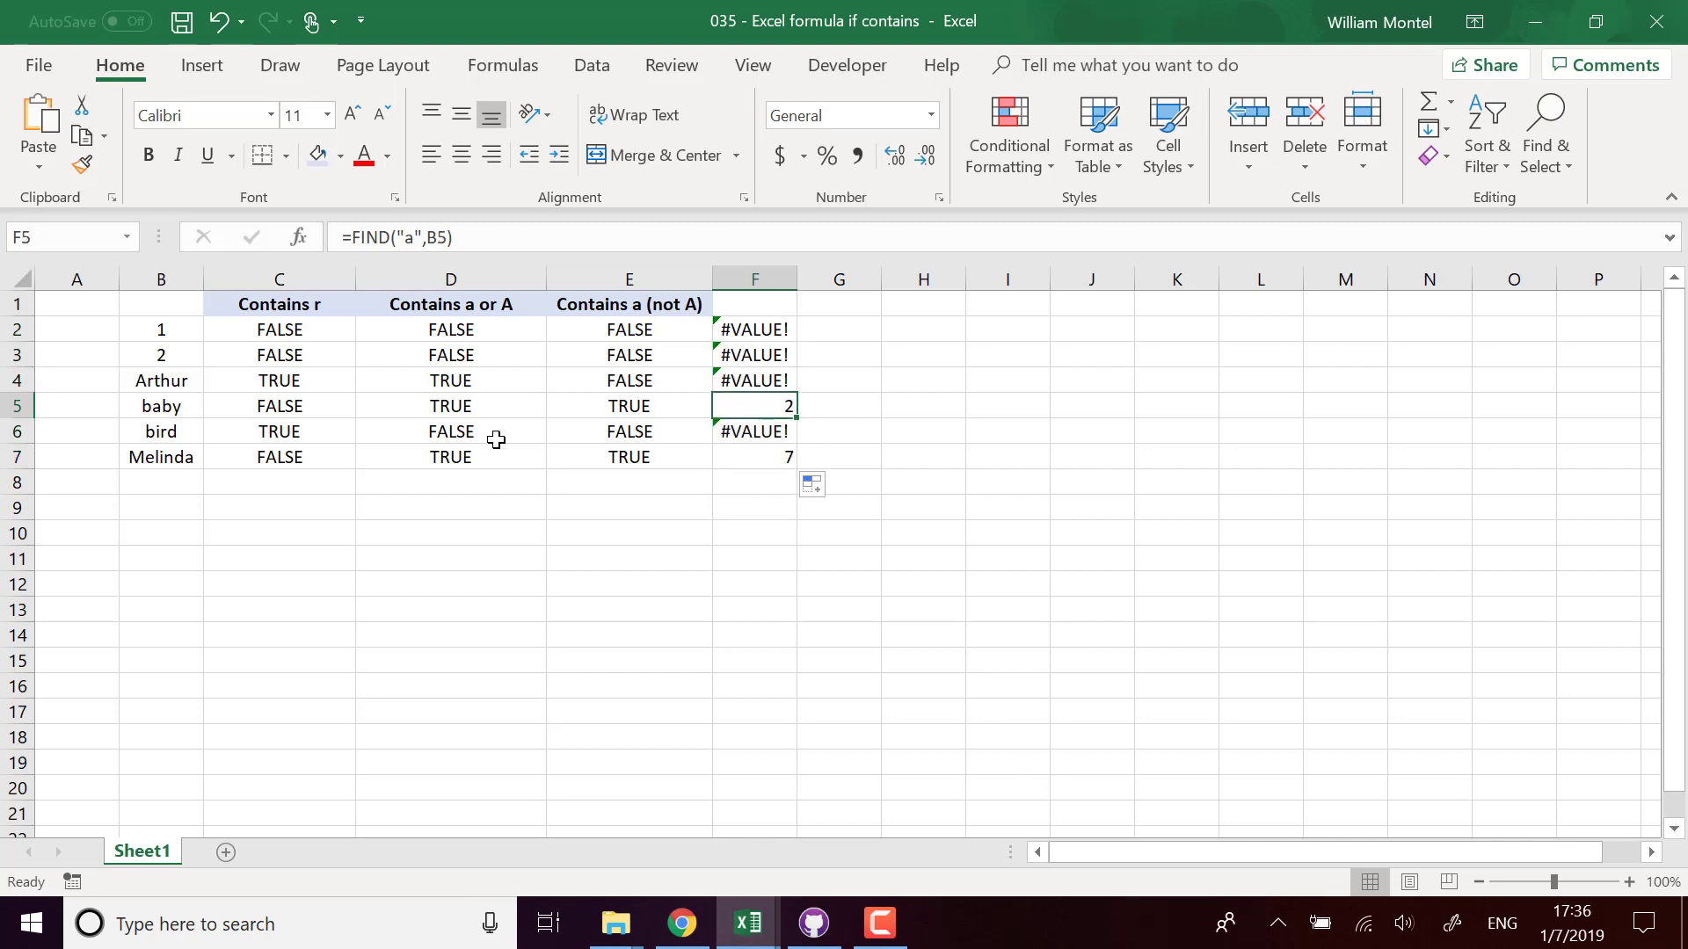
left_click(743, 479)
left_click(745, 385)
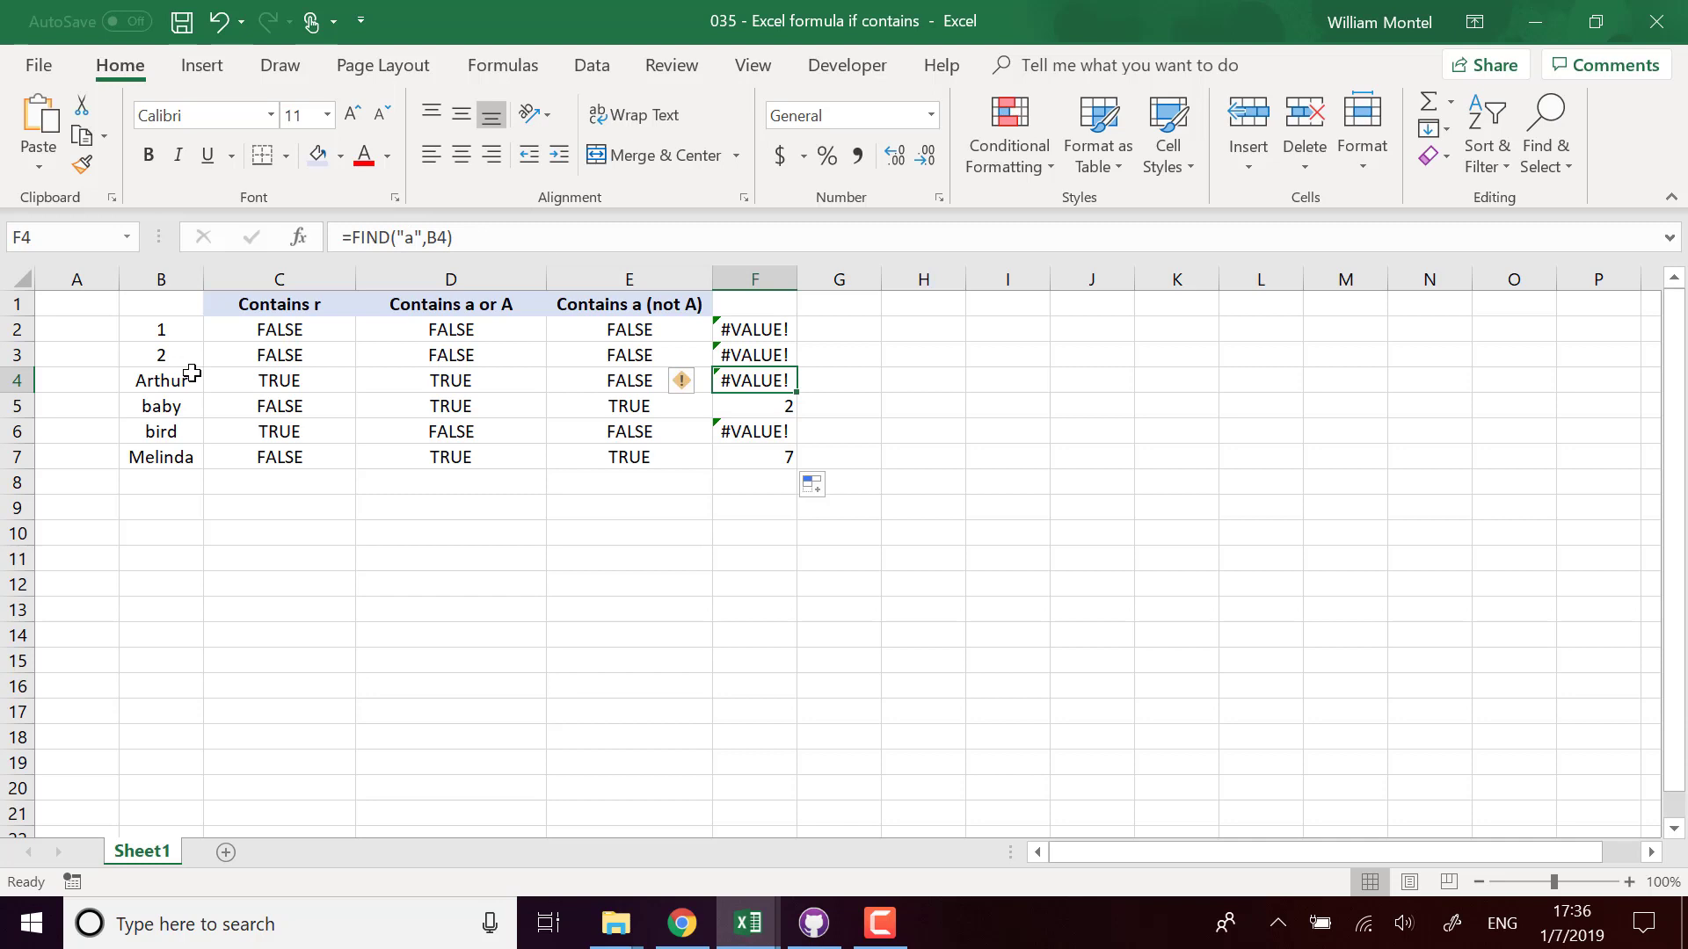
left_click(980, 426)
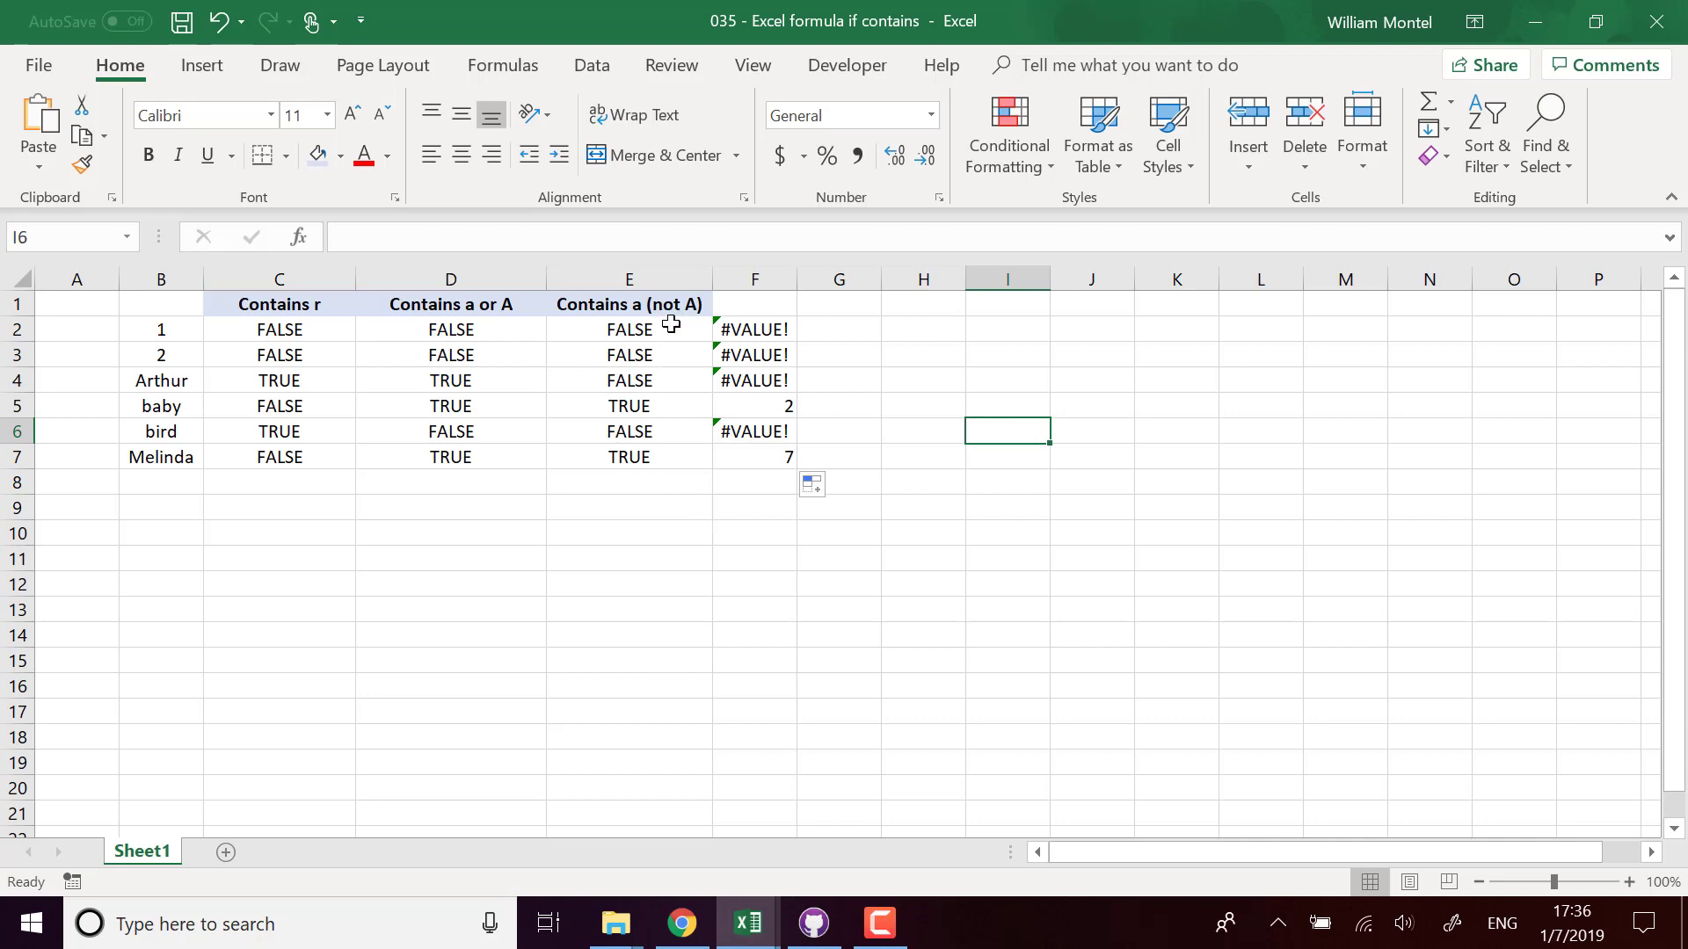
left_click(753, 329)
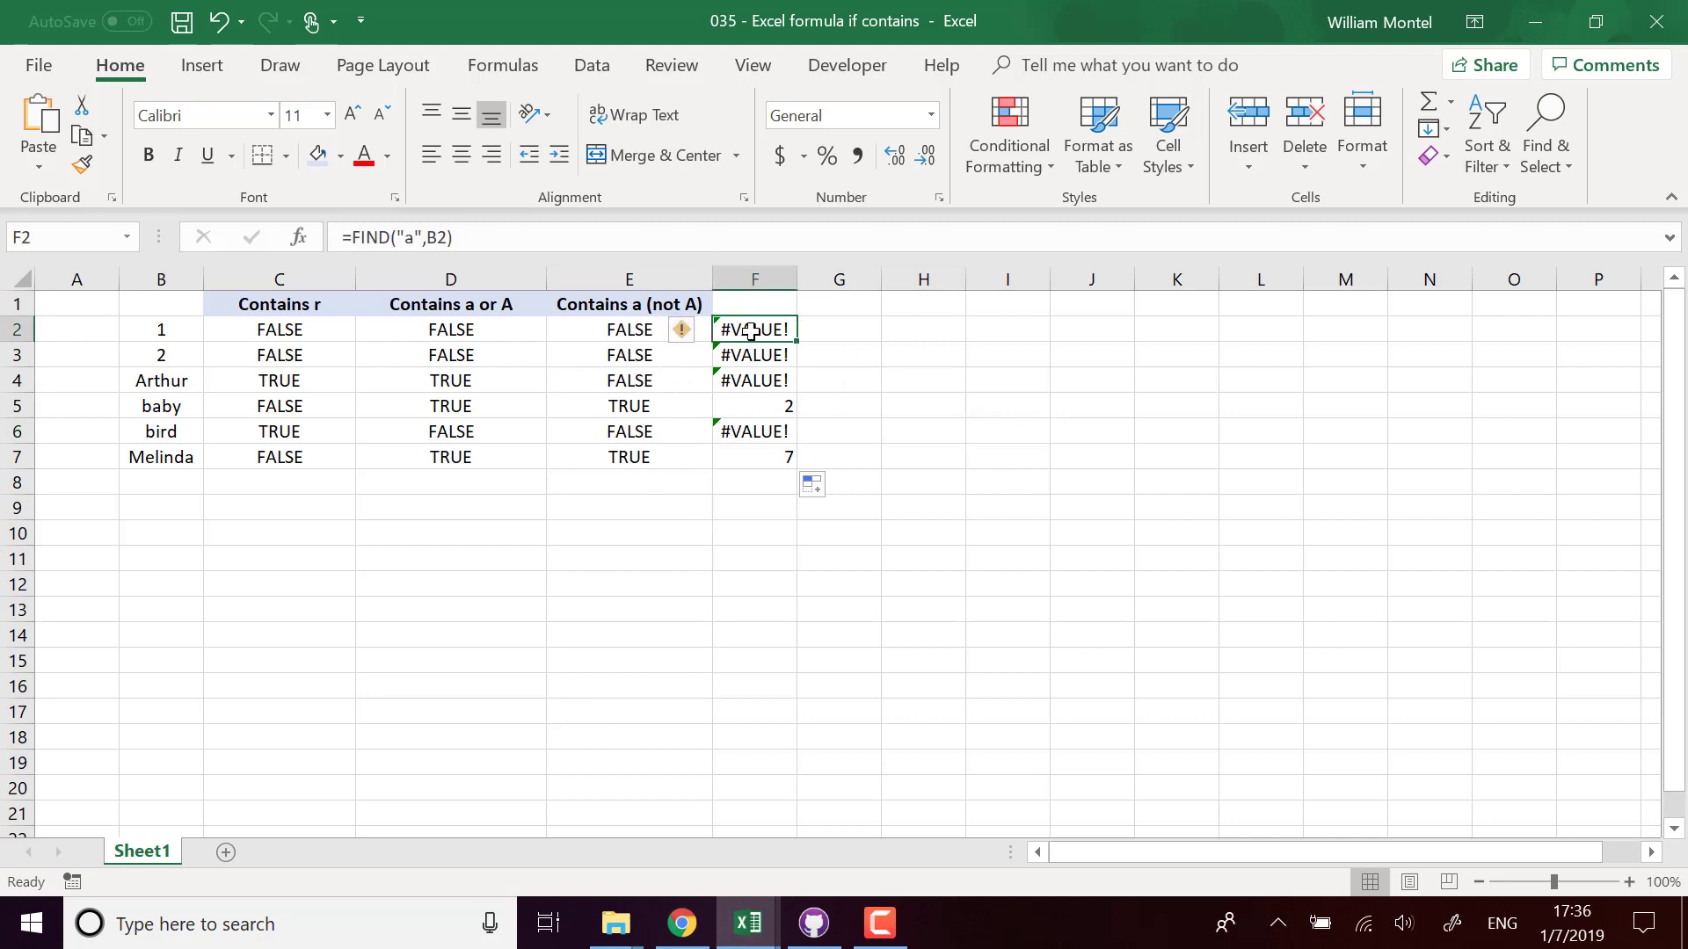
left_click(624, 334)
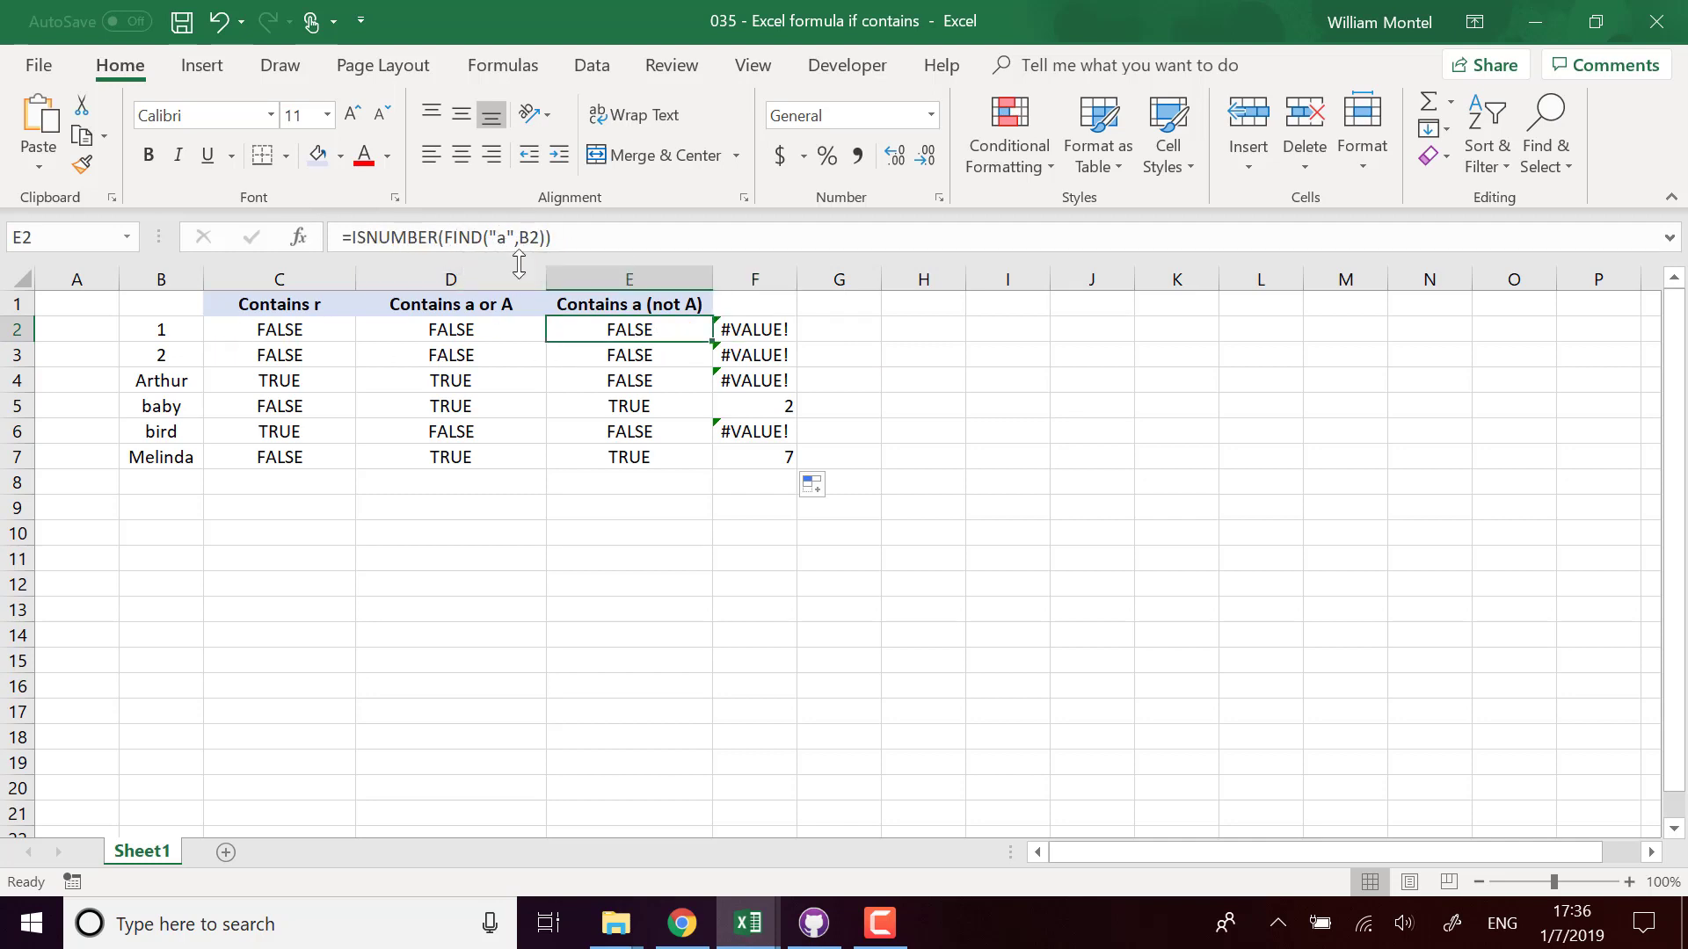
left_click(638, 511)
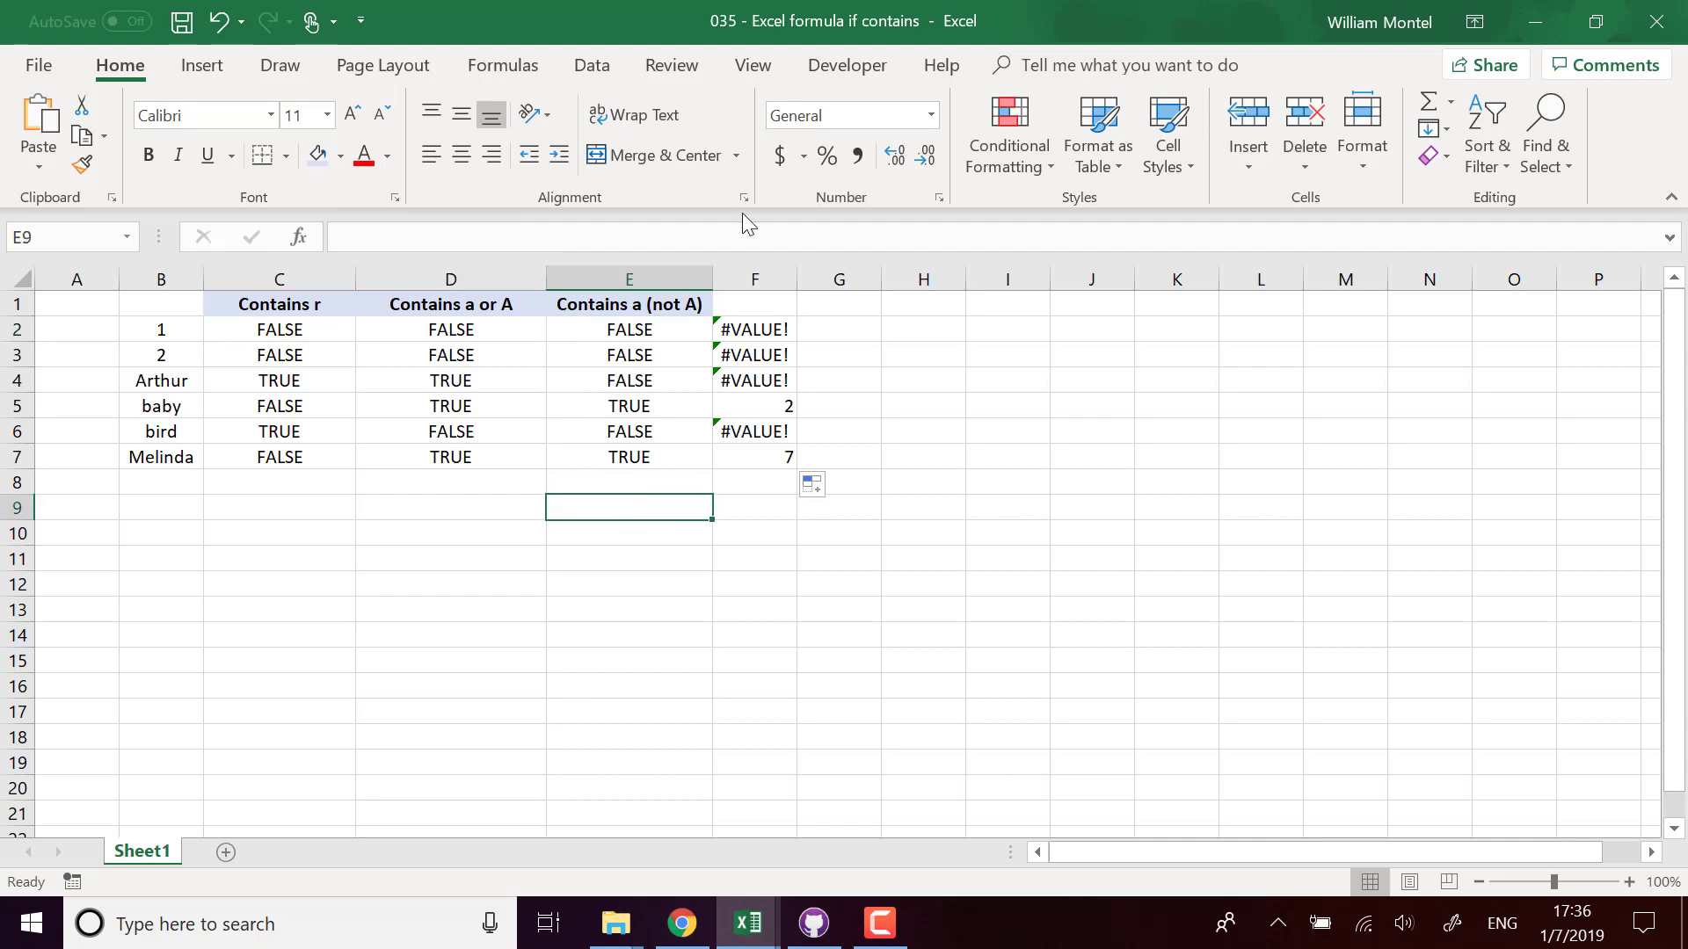
left_click(601, 330)
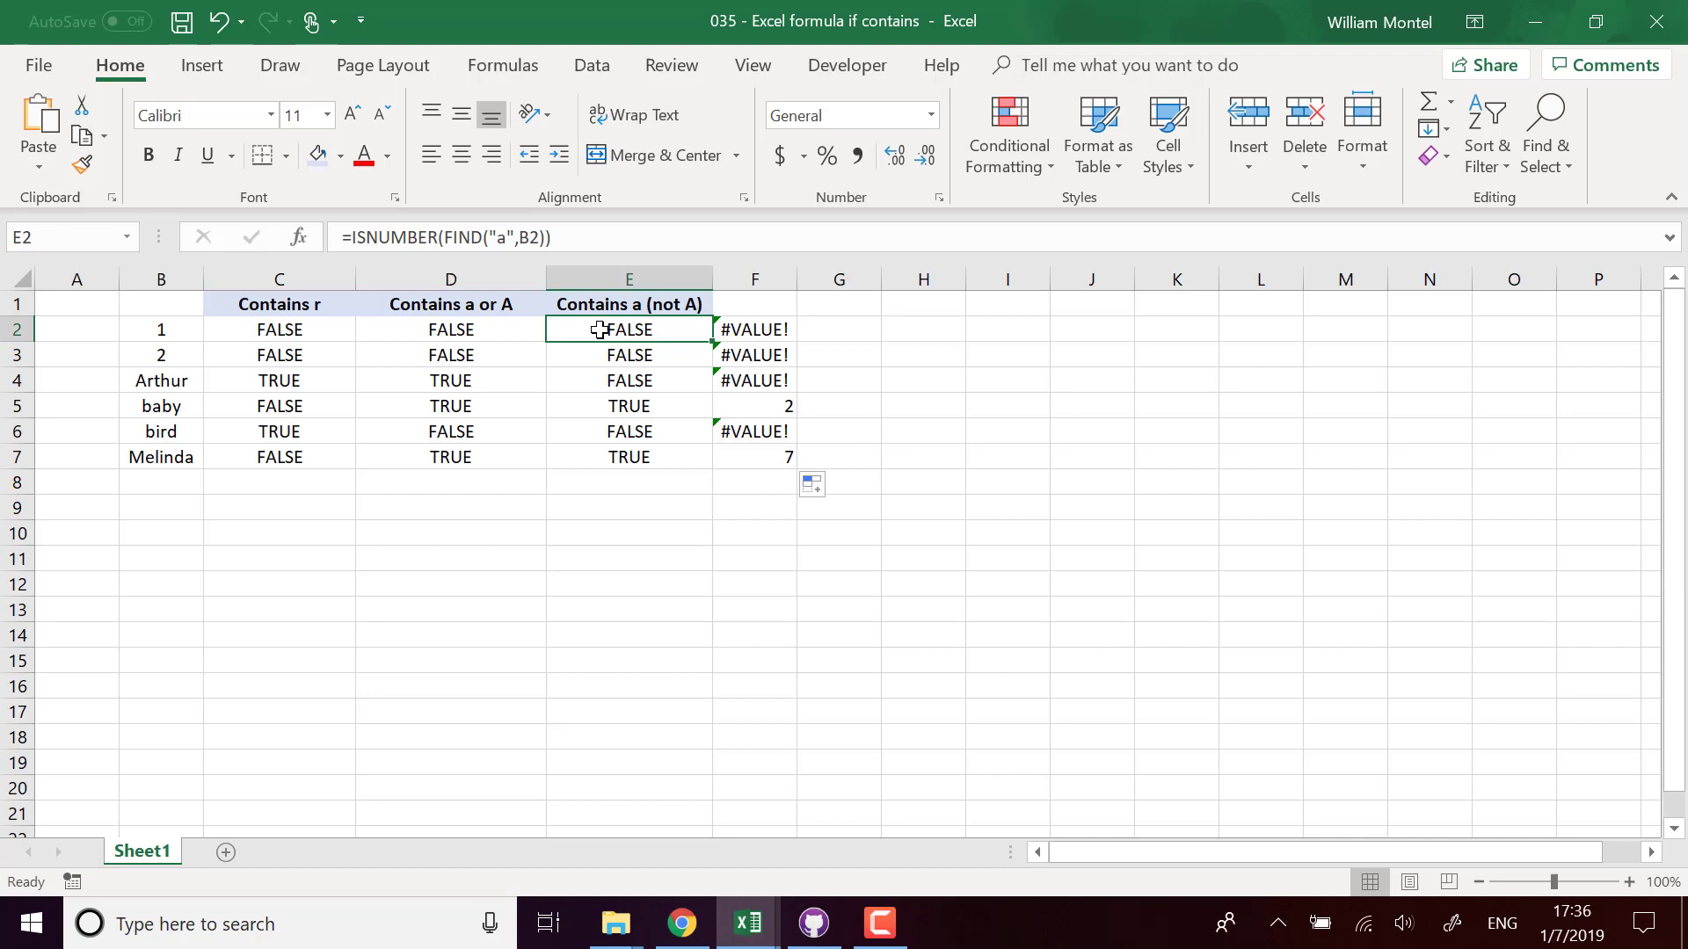
left_click(318, 389)
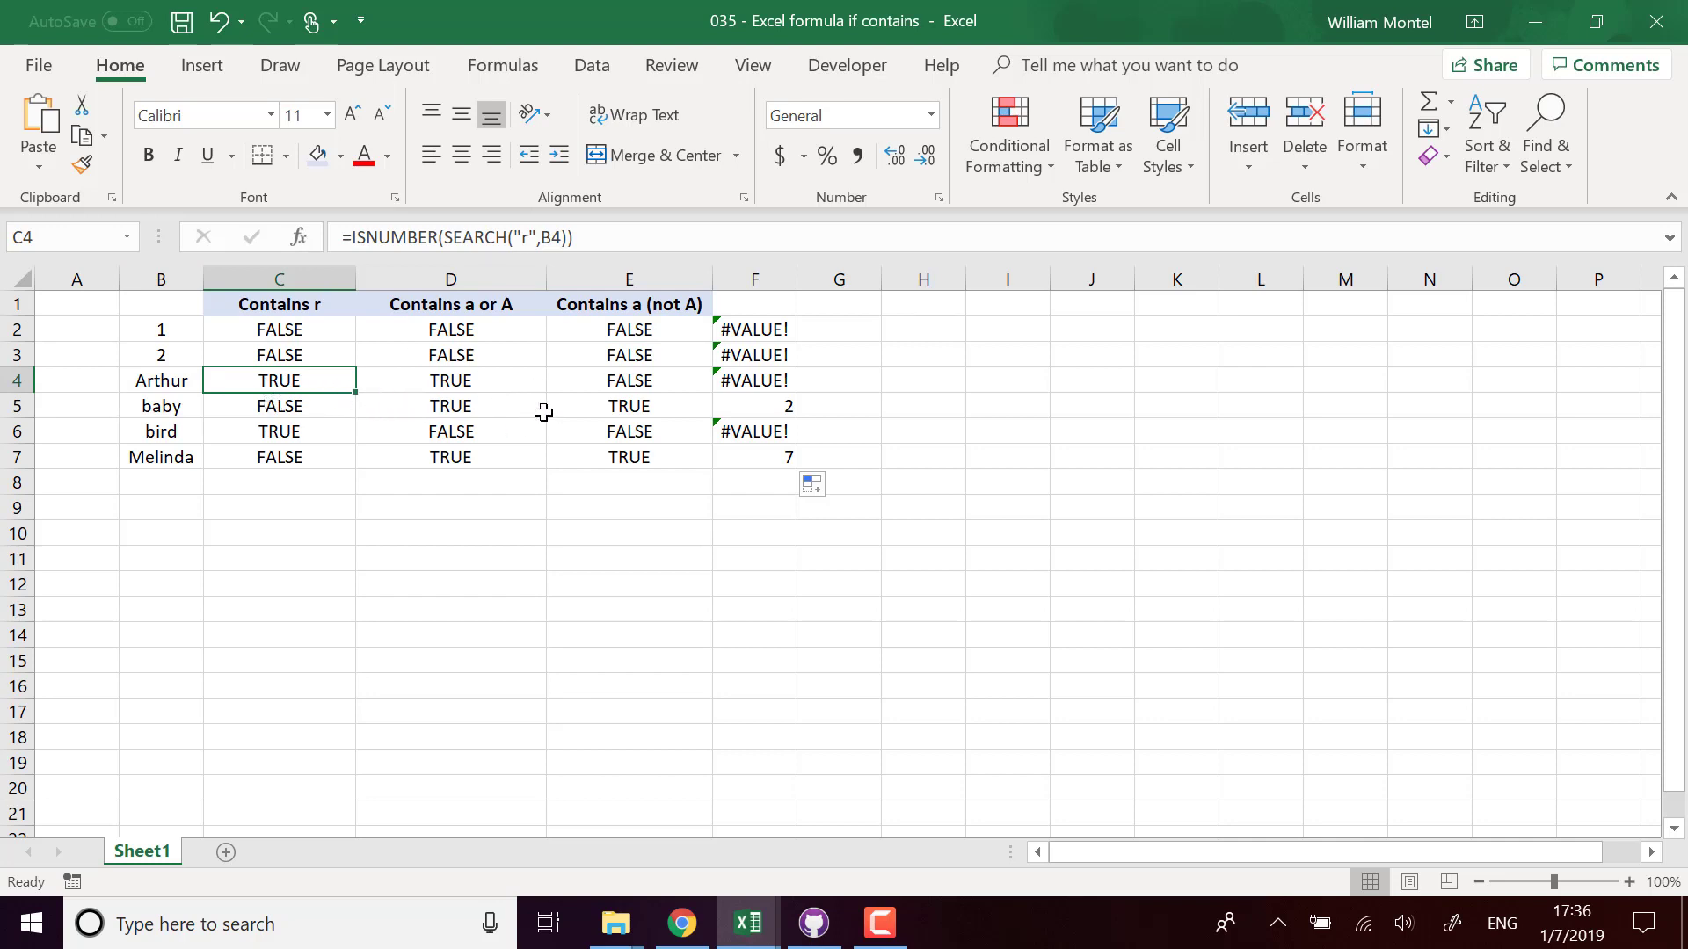
left_click(967, 383)
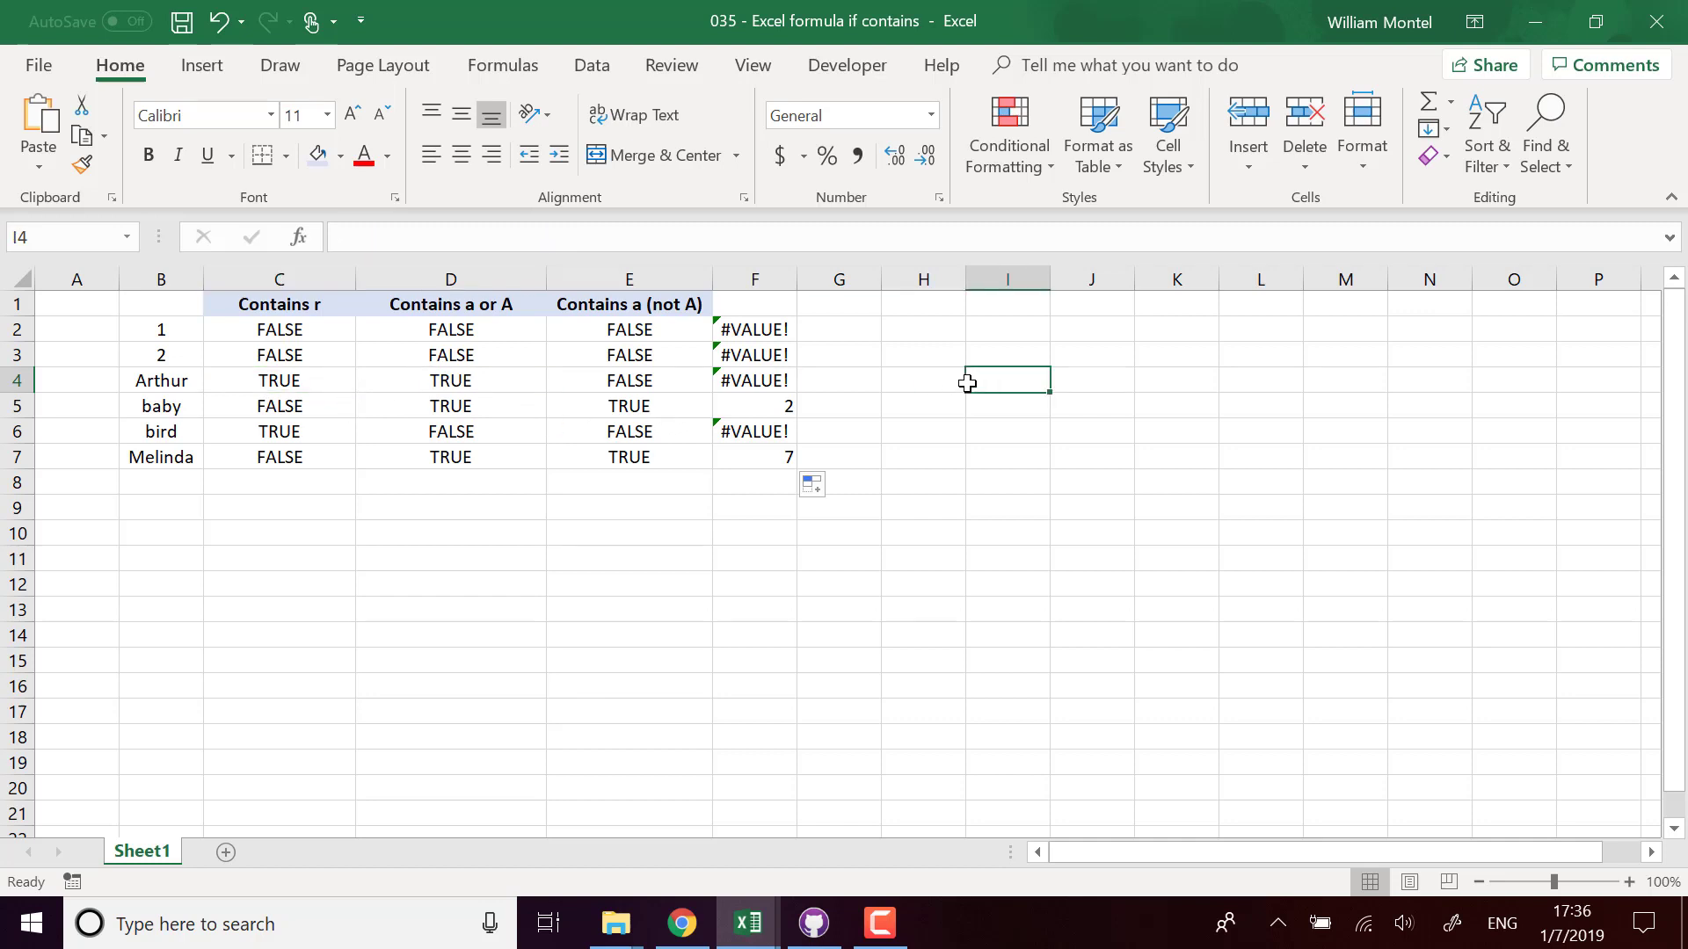
left_click(277, 384)
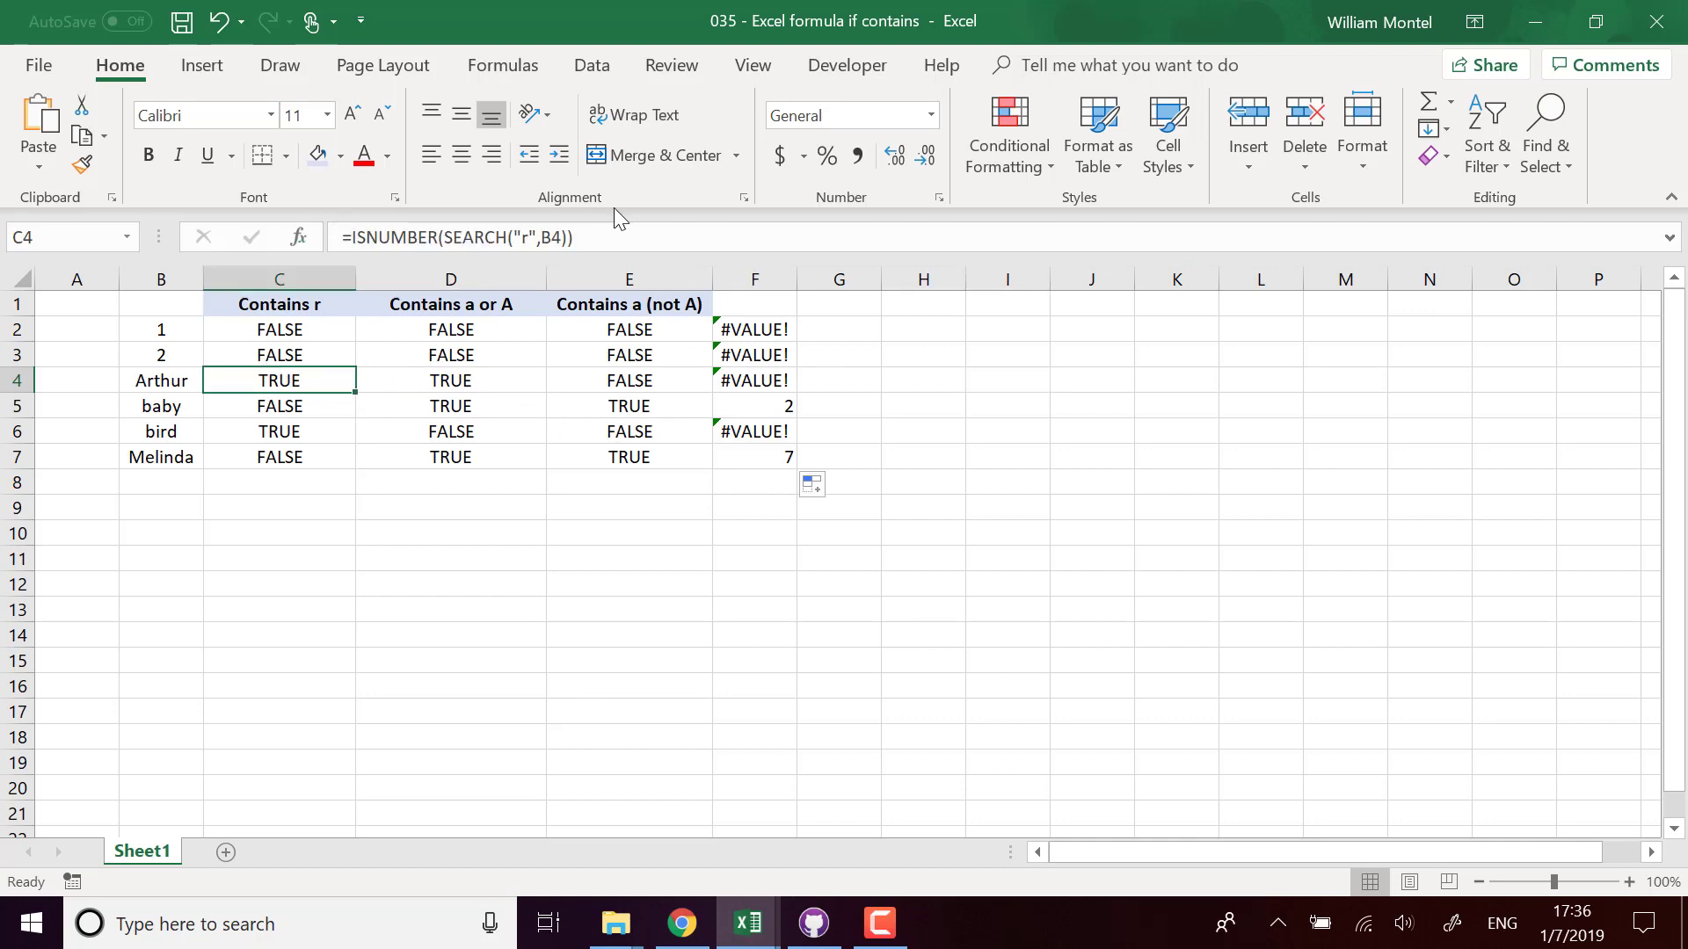
left_click_drag(619, 238, 351, 237)
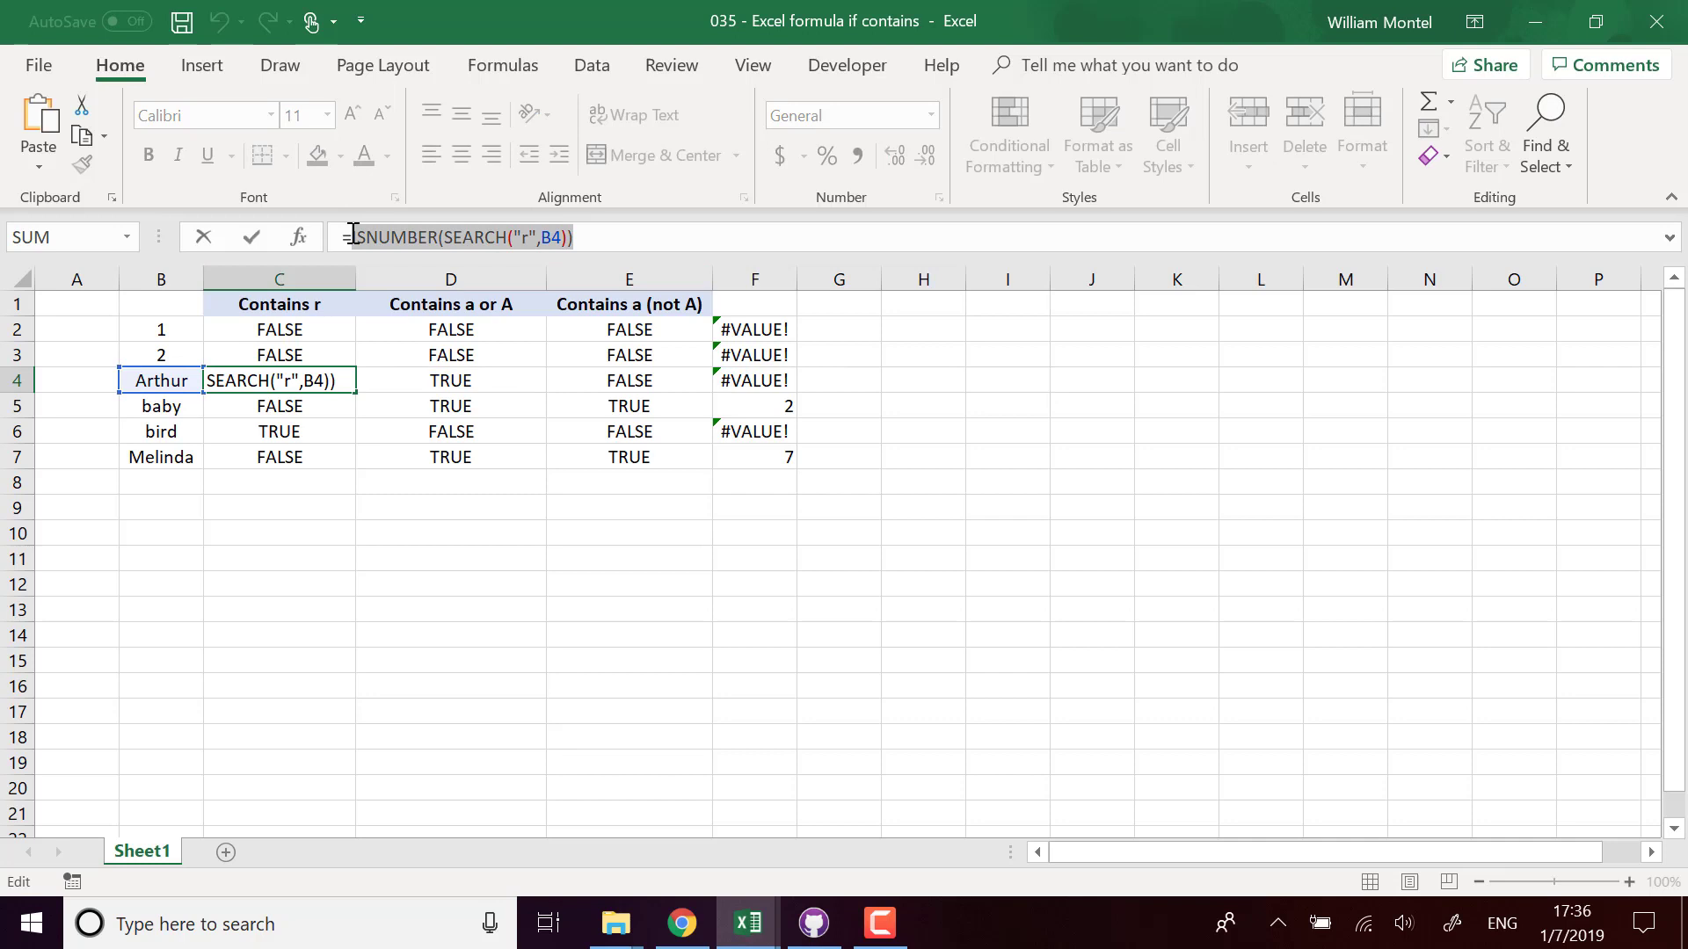
key("Escape")
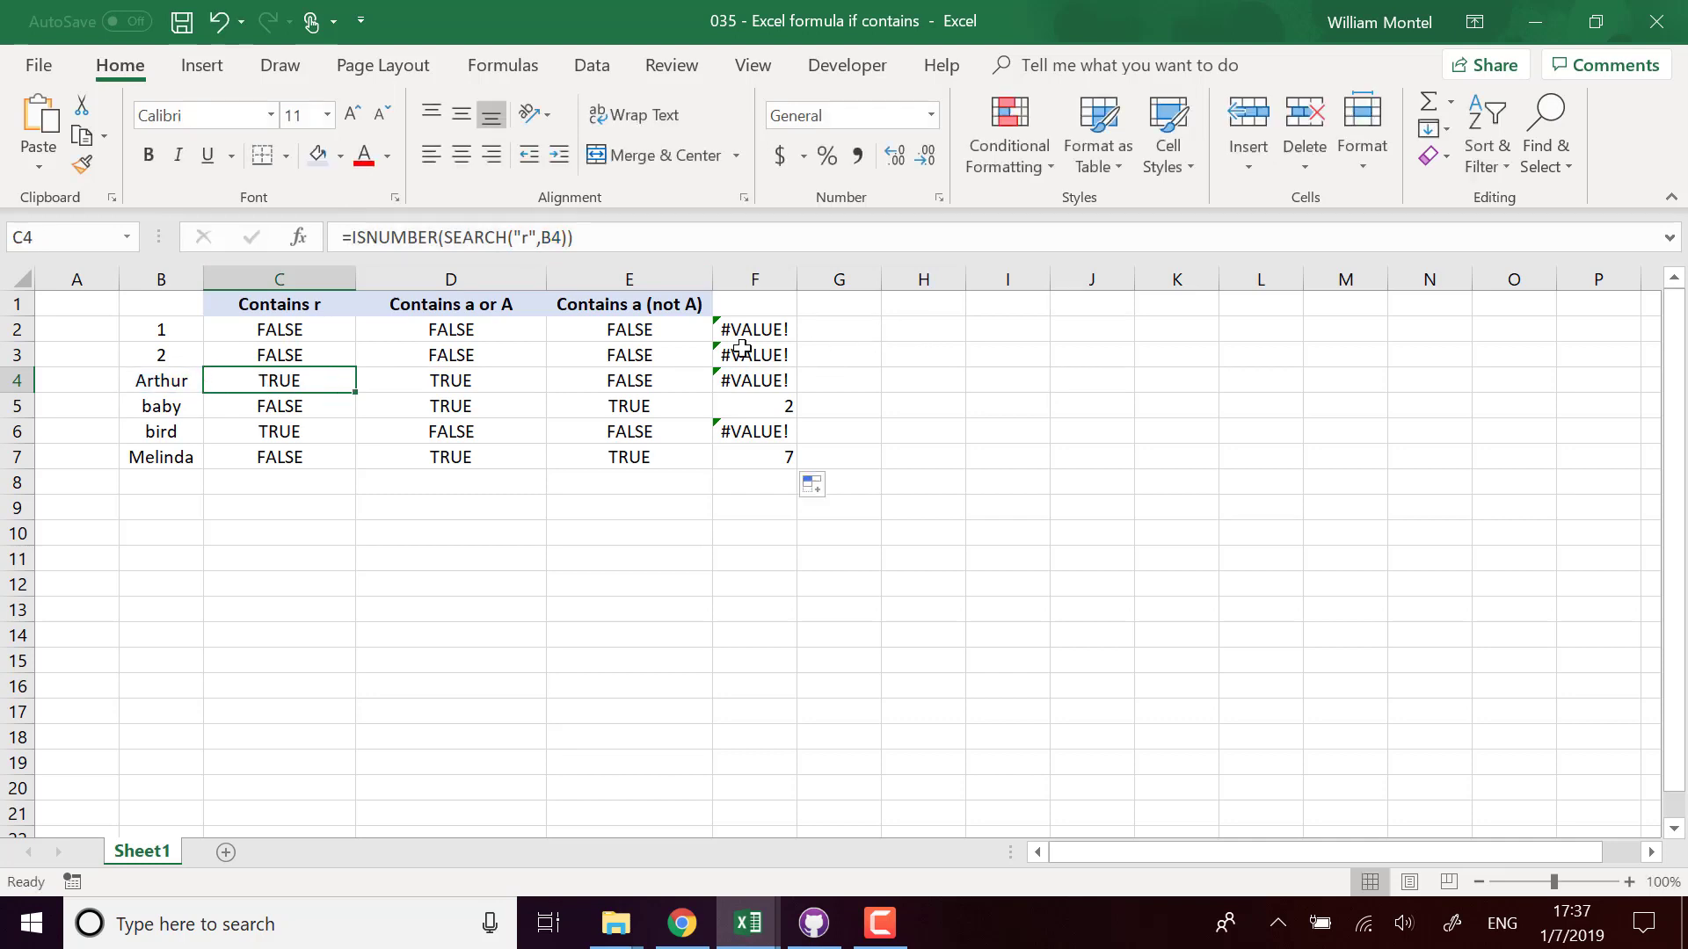
left_click(638, 332)
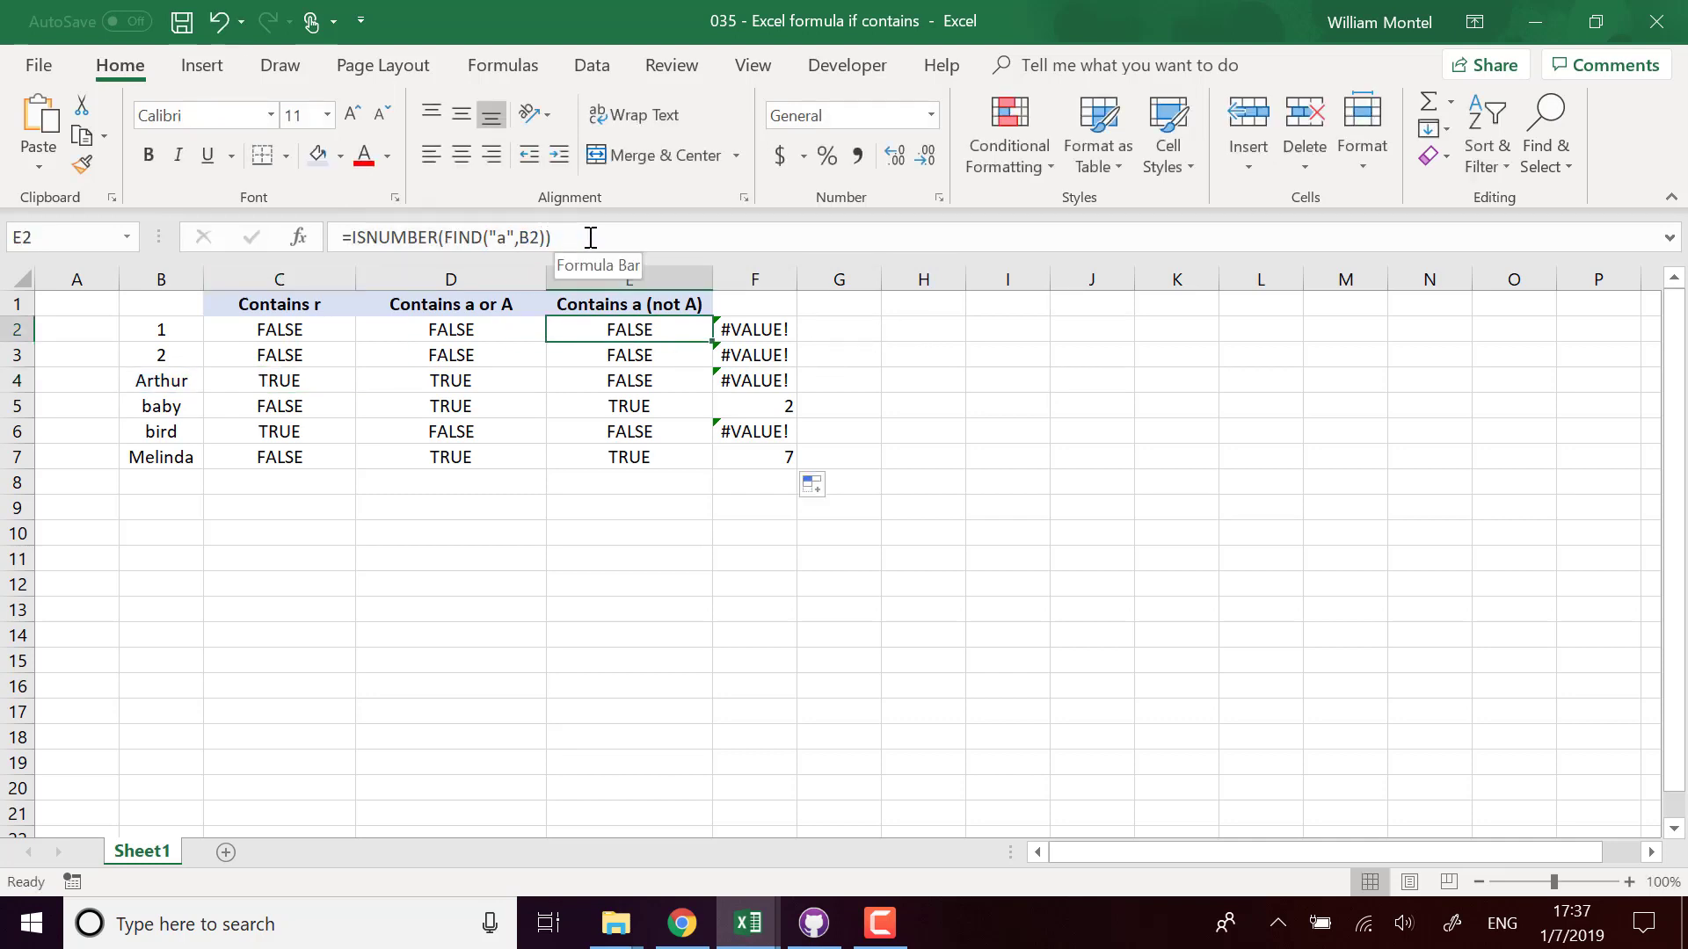
left_click_drag(591, 237, 355, 237)
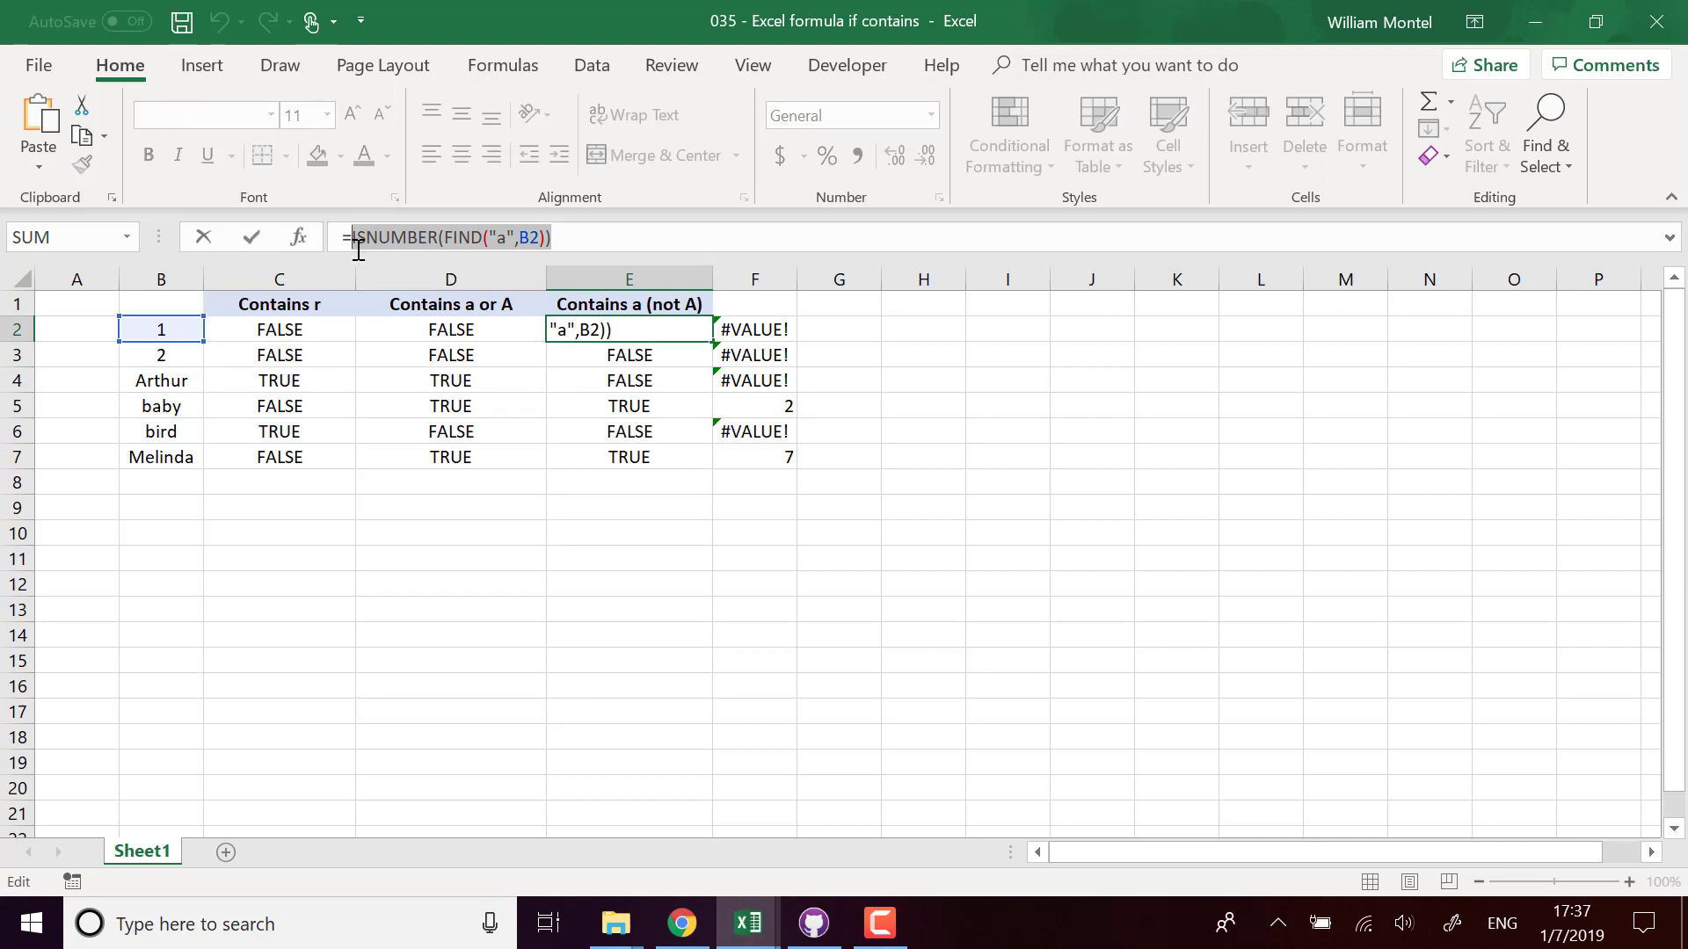
key("Escape")
left_click(865, 334)
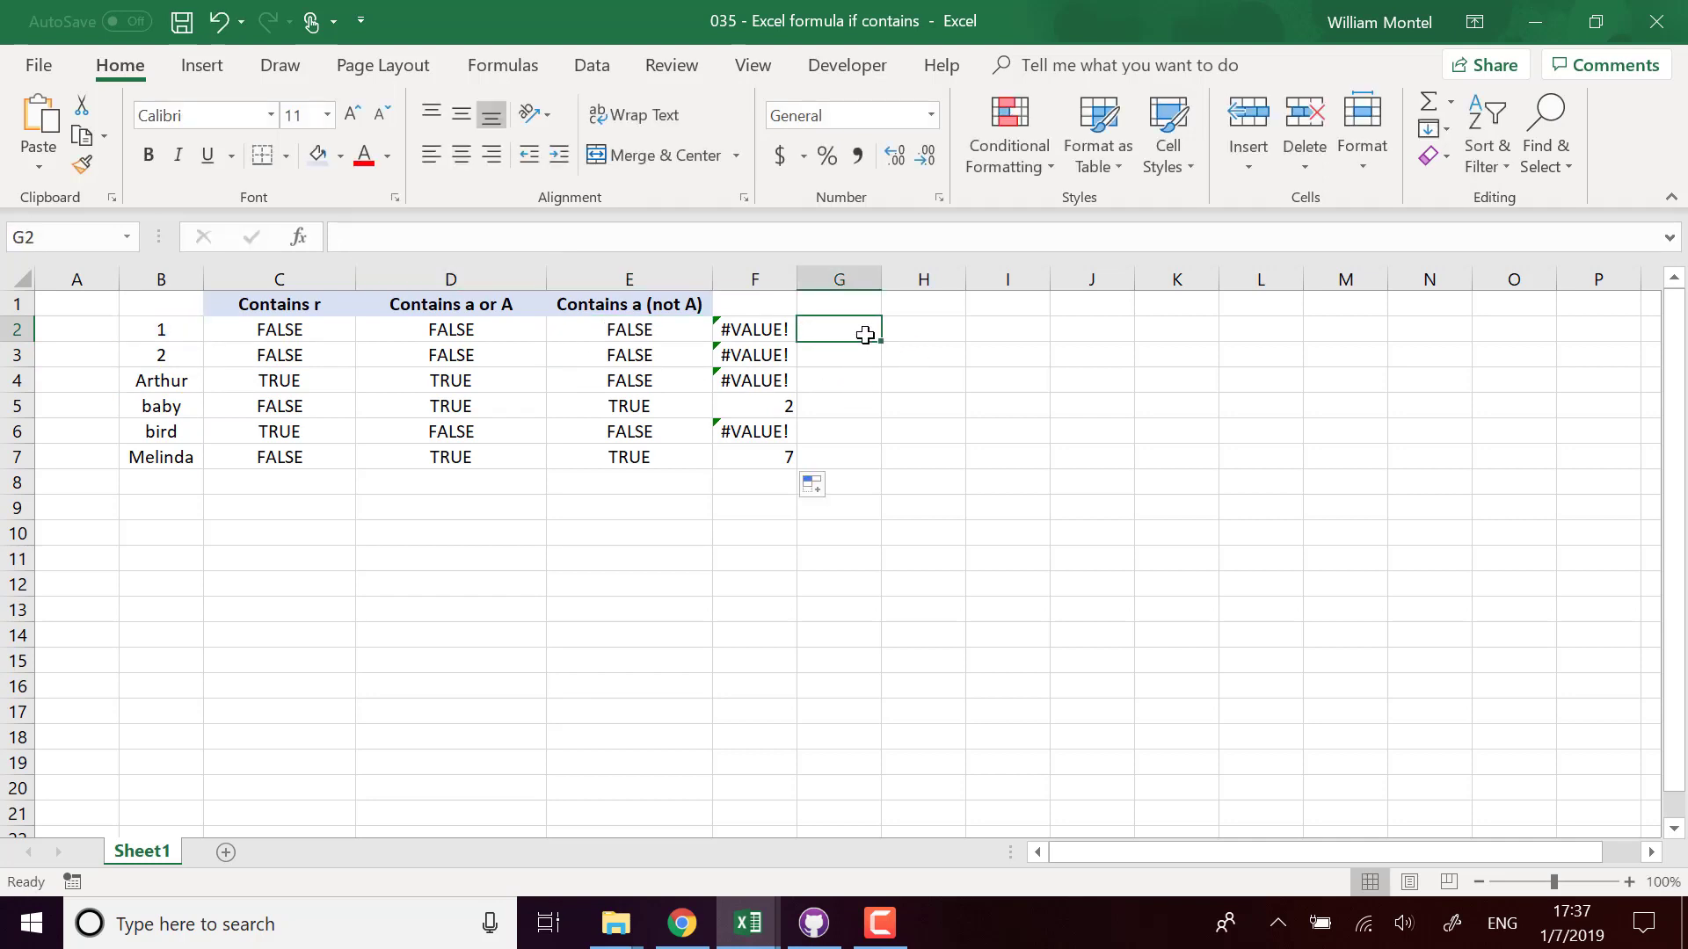
Step: Enter =IF(ISNUMBER(FIND("a",B2)),"OK","Not OK") in G2 and fill it down to G7
type("=if(")
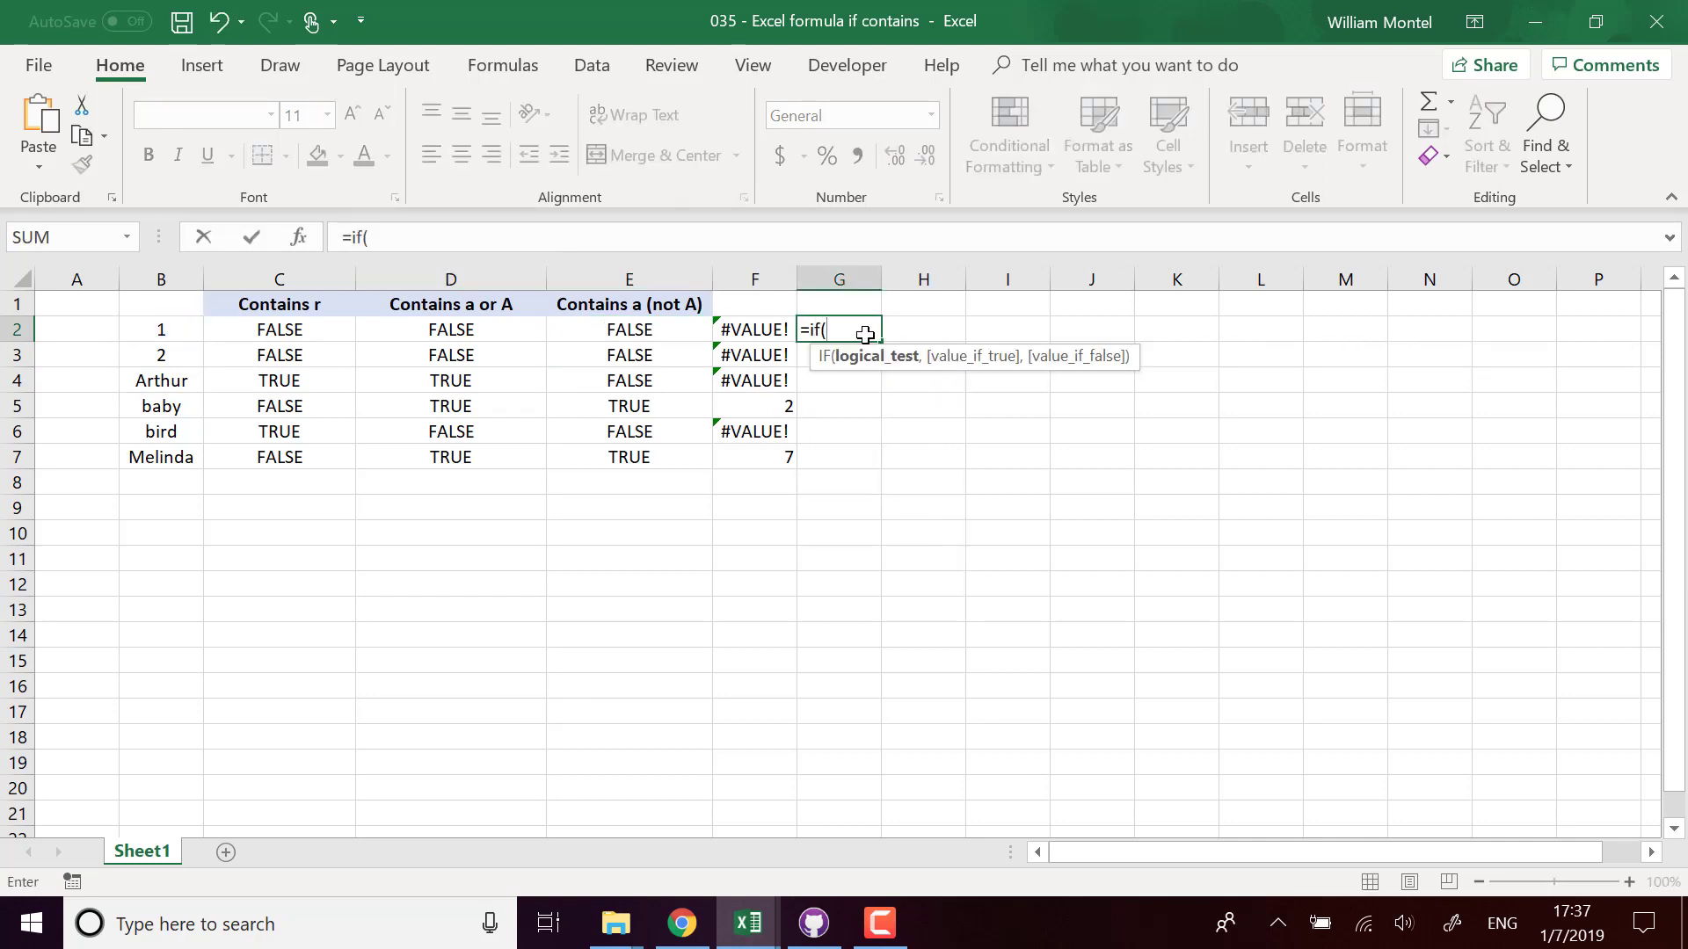
type("ISNUMBER(FIND(\"a\",B2))")
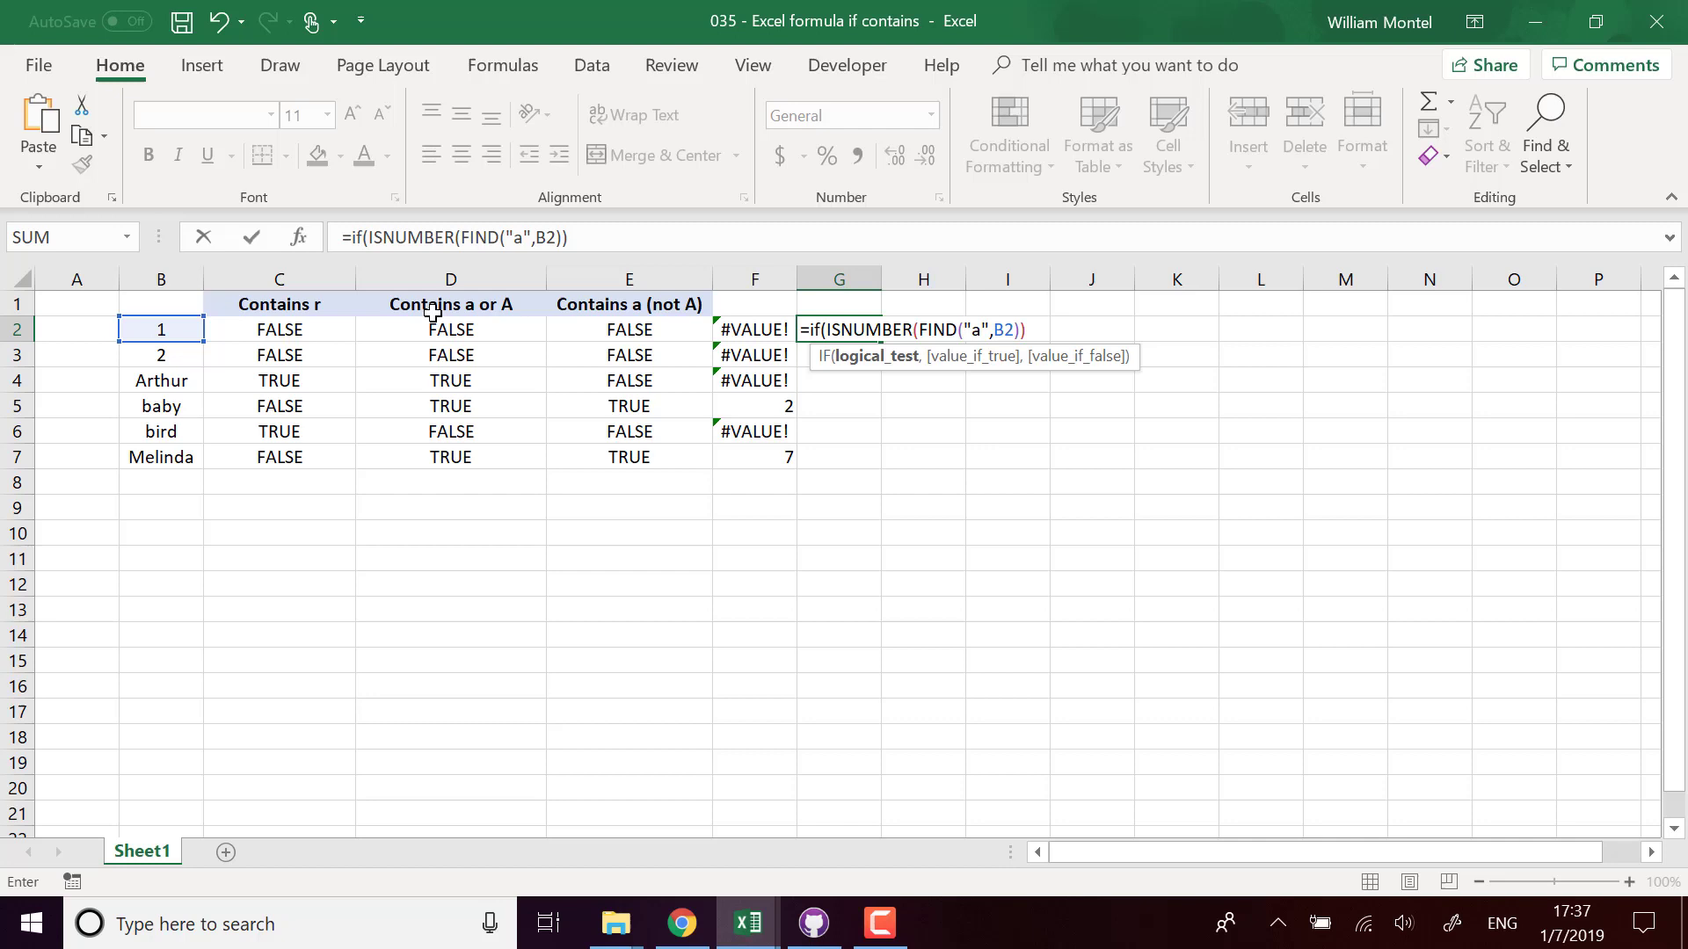
type(",")
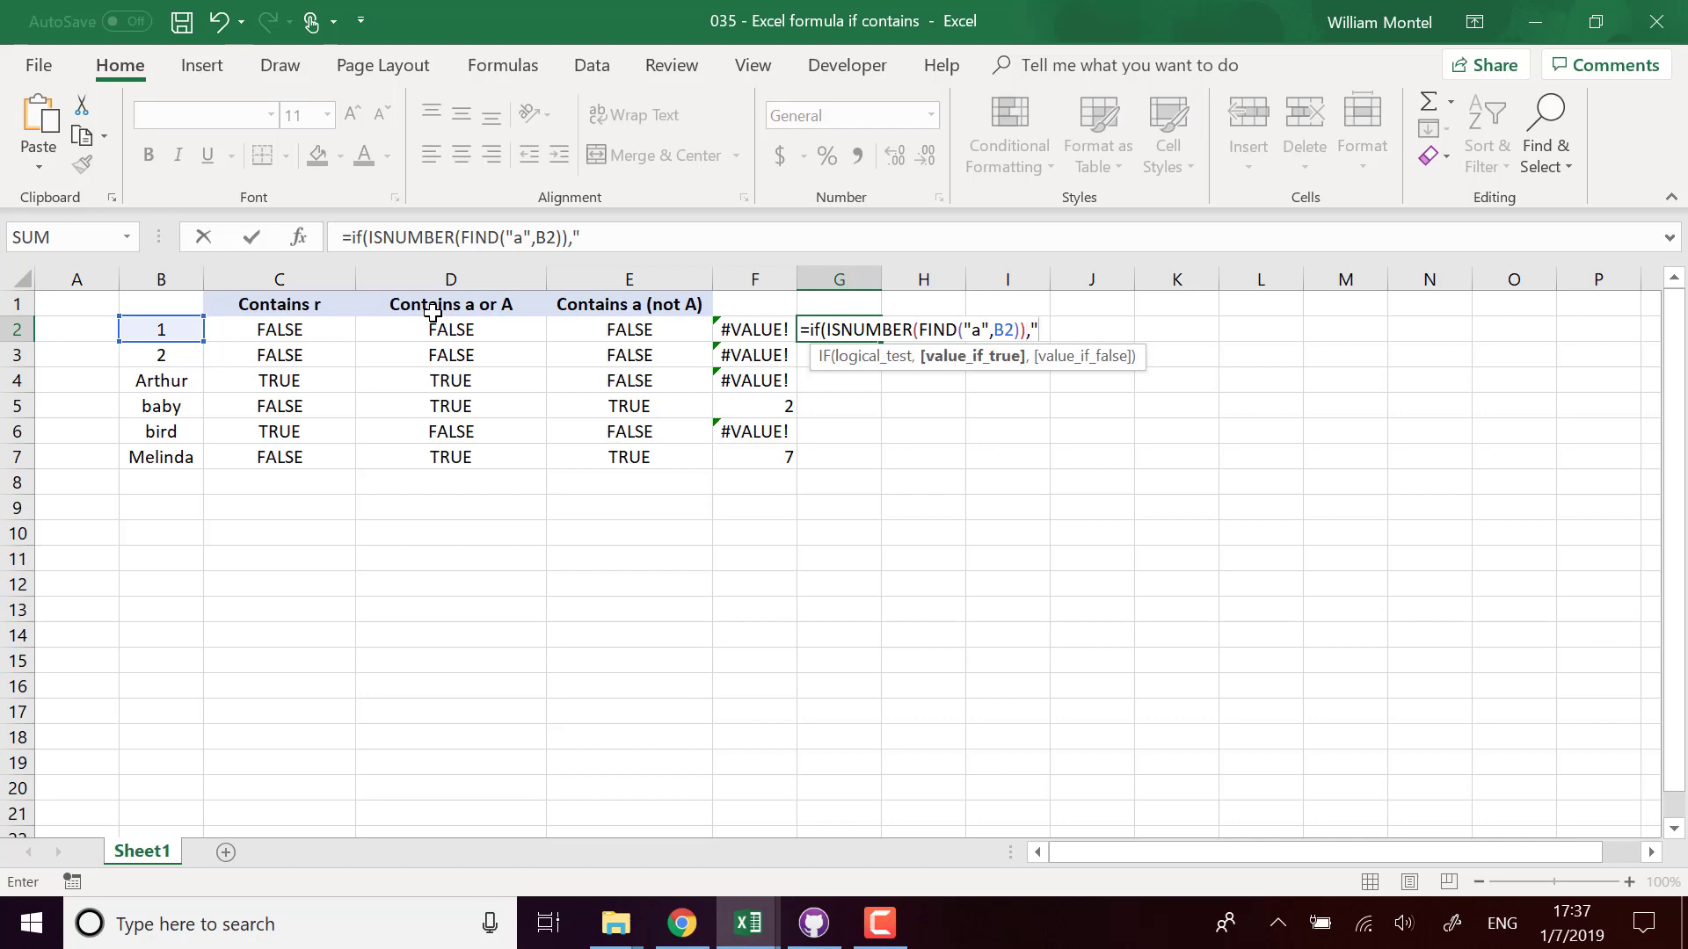
type("OK")
type(",")
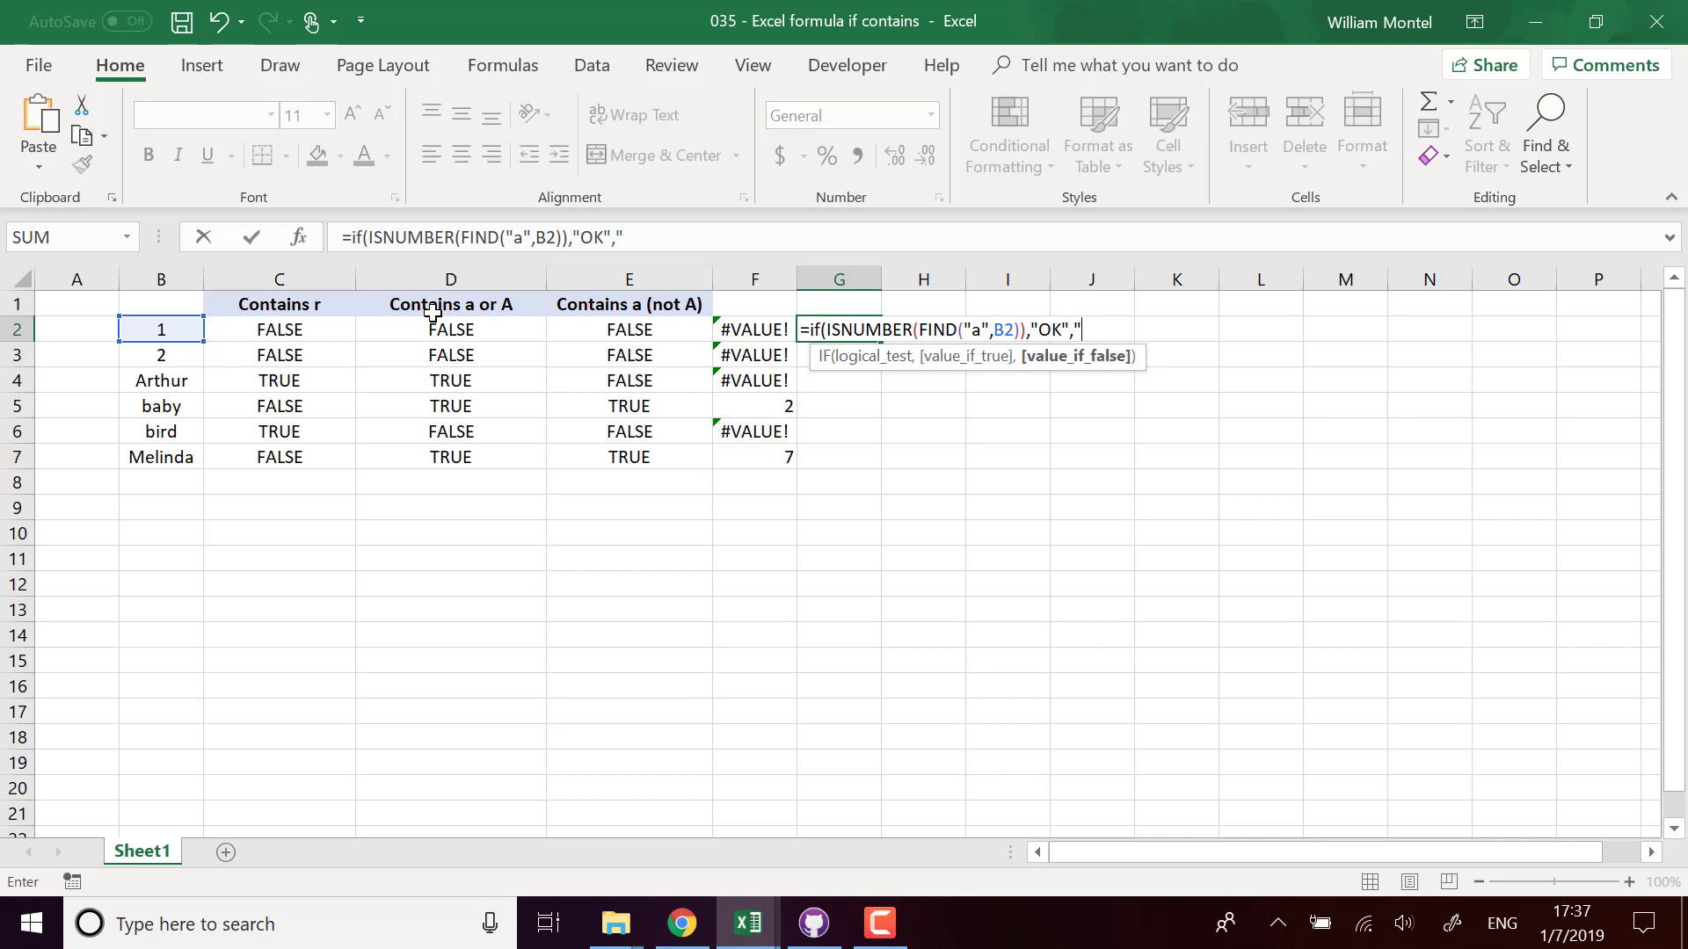
type("Not O")
type("K\")")
key("Return")
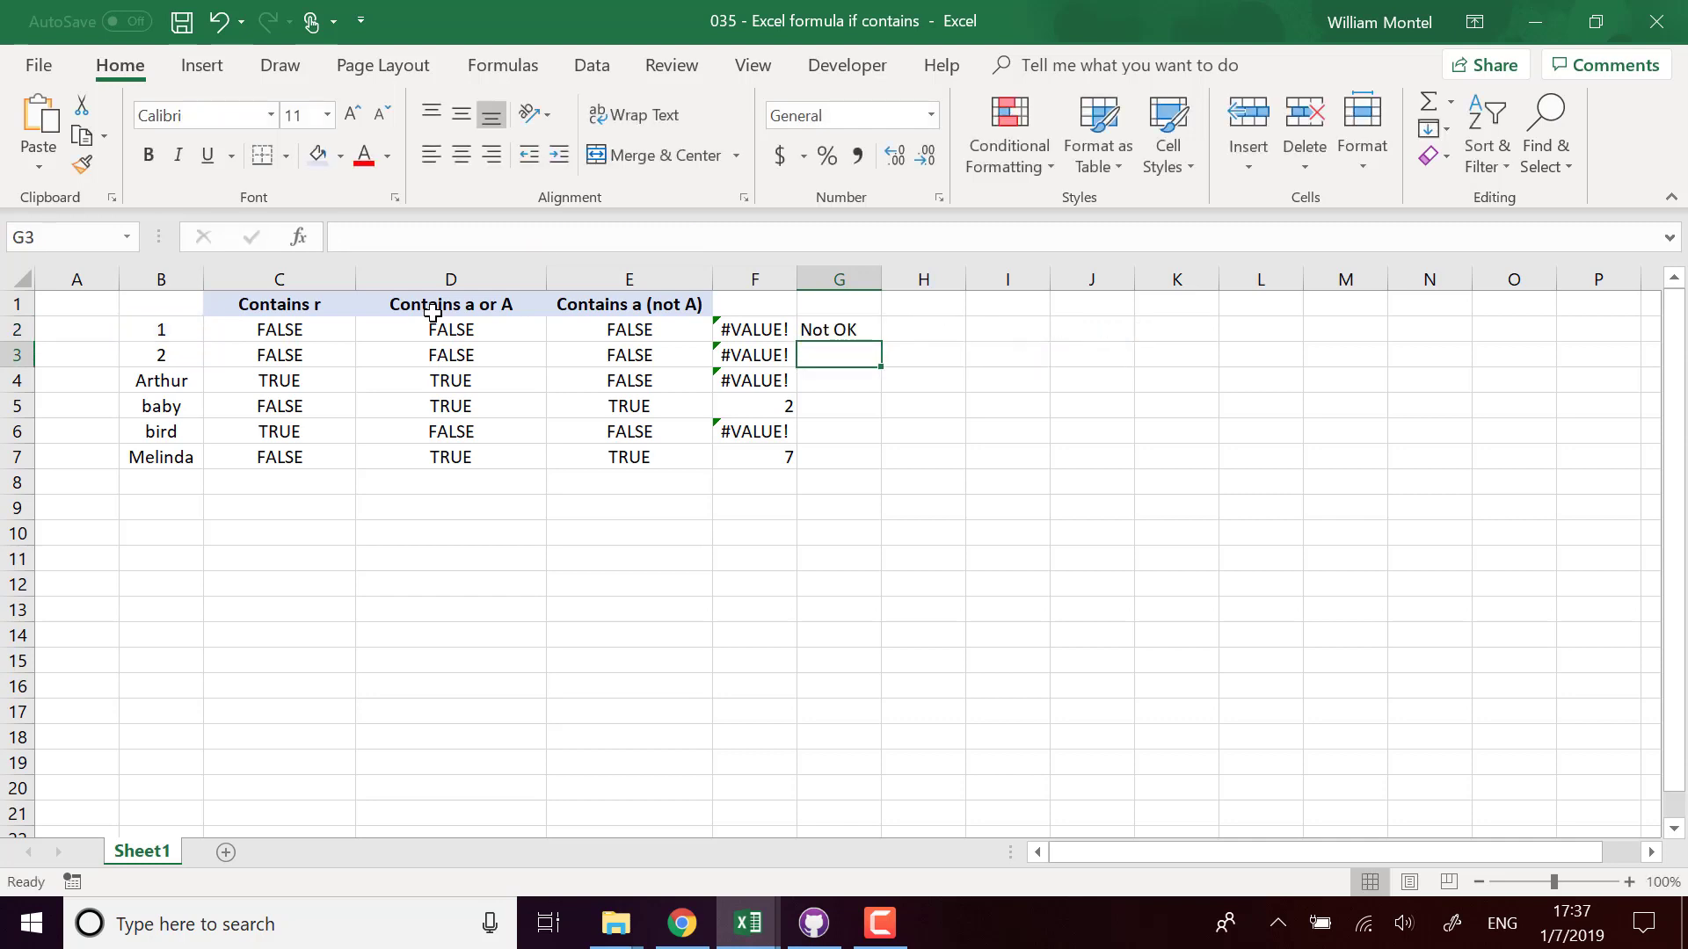
left_click(866, 331)
left_click_drag(880, 342, 868, 455)
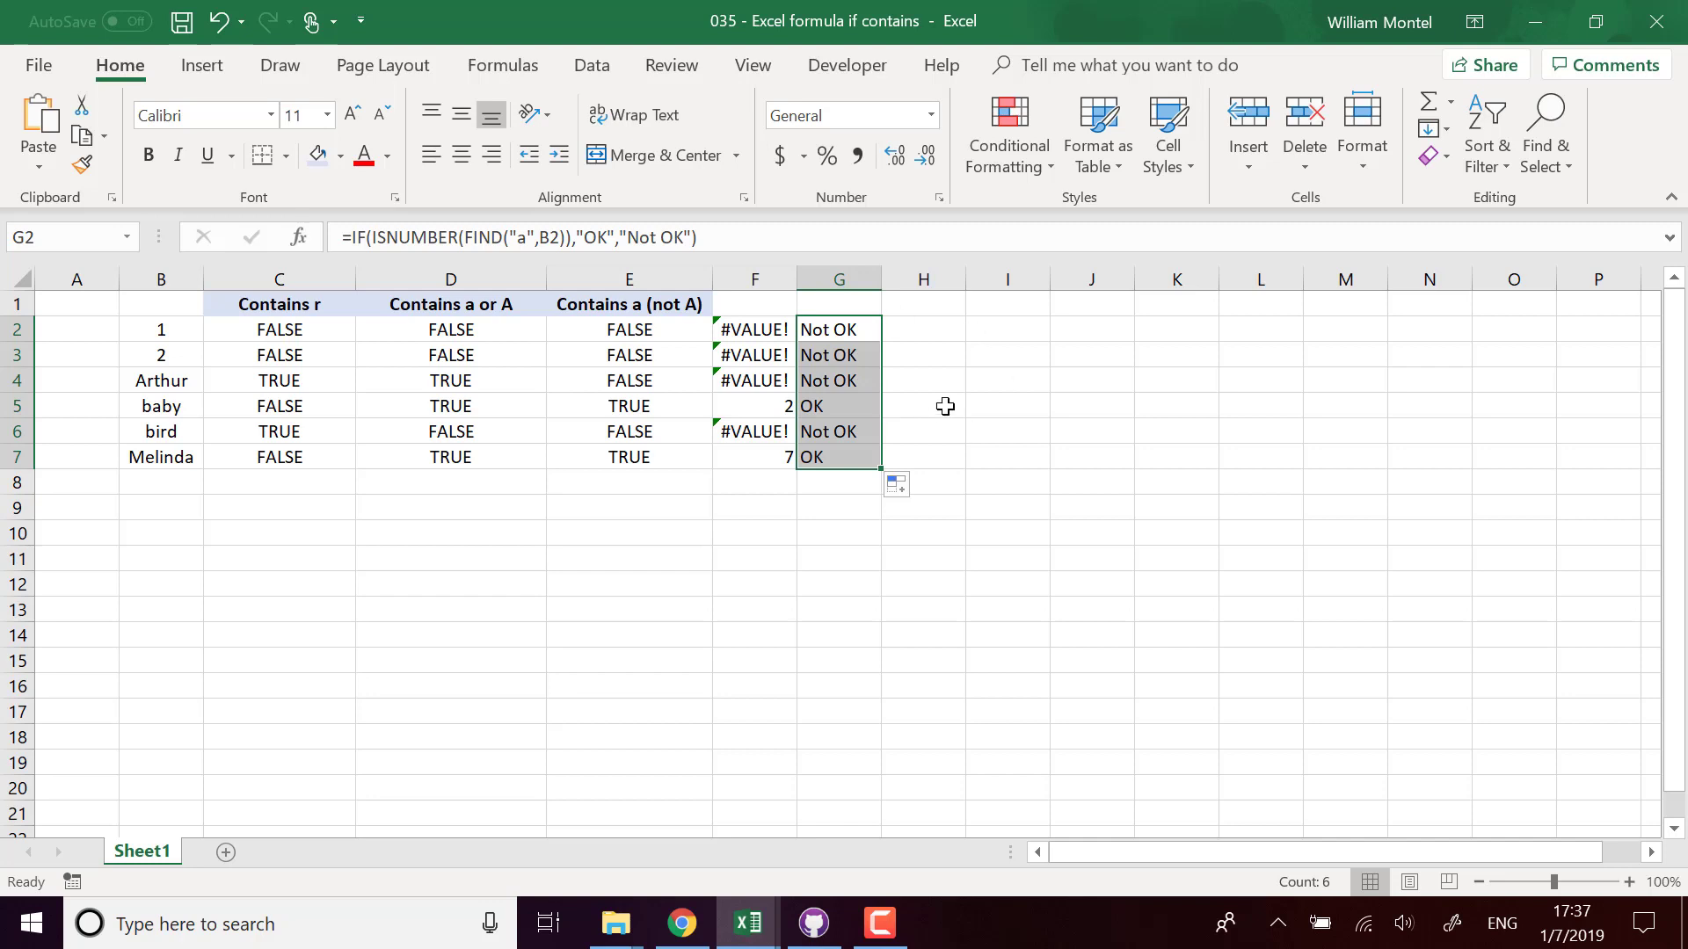
left_click(849, 406)
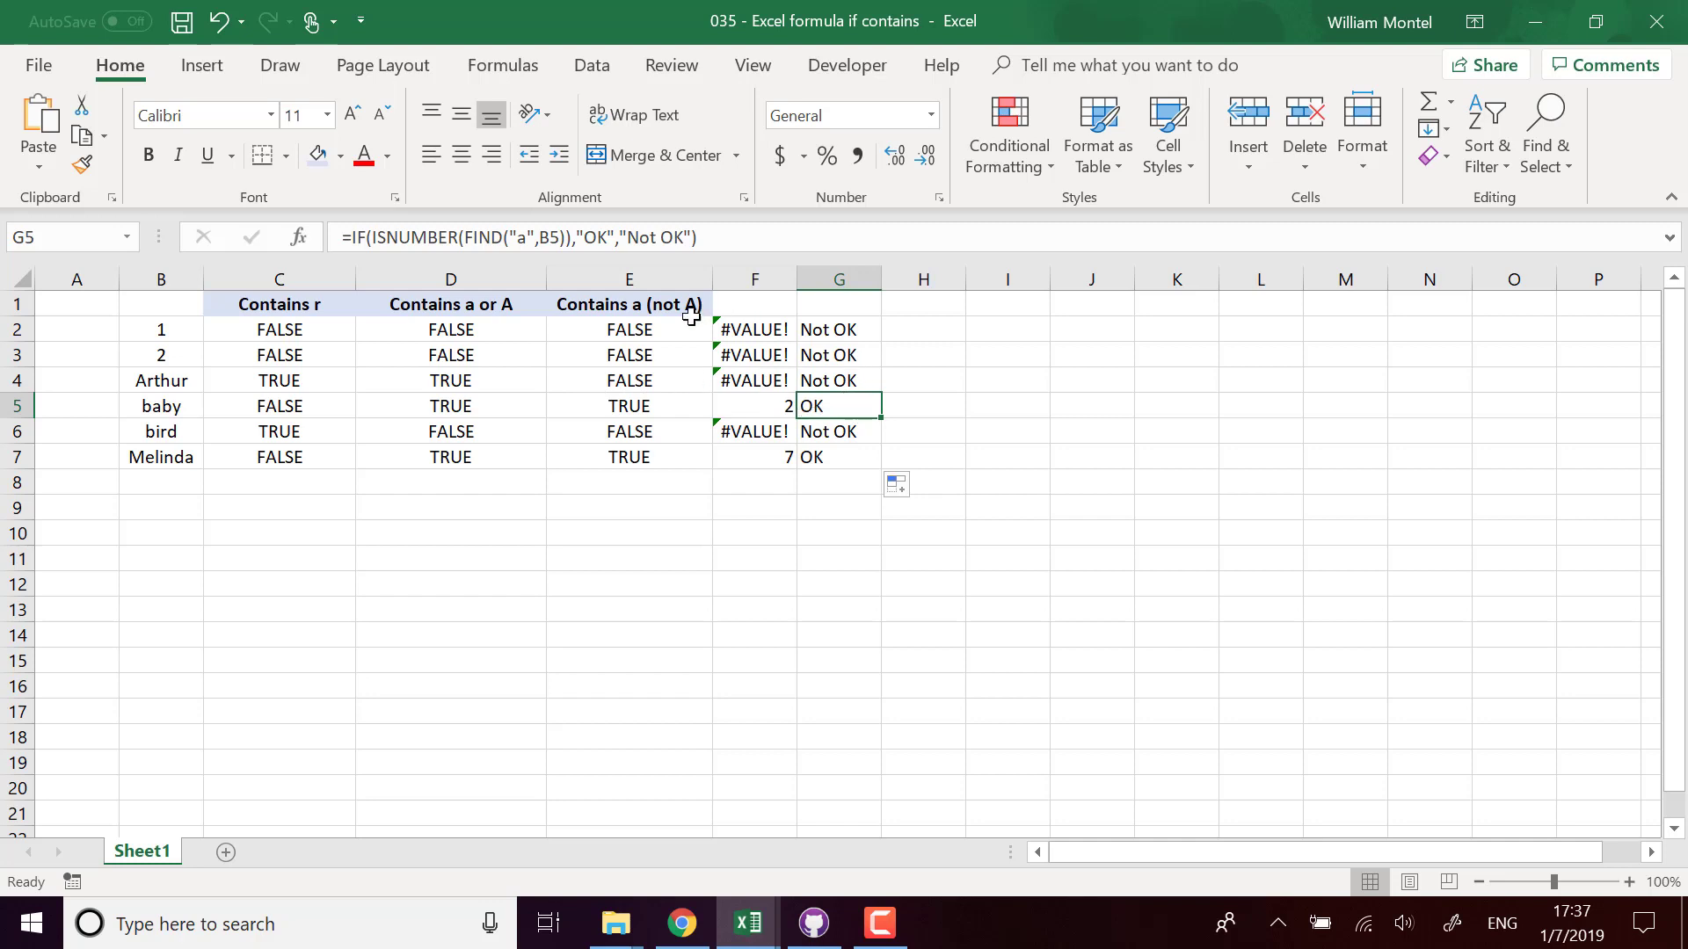
left_click_drag(857, 332, 862, 459)
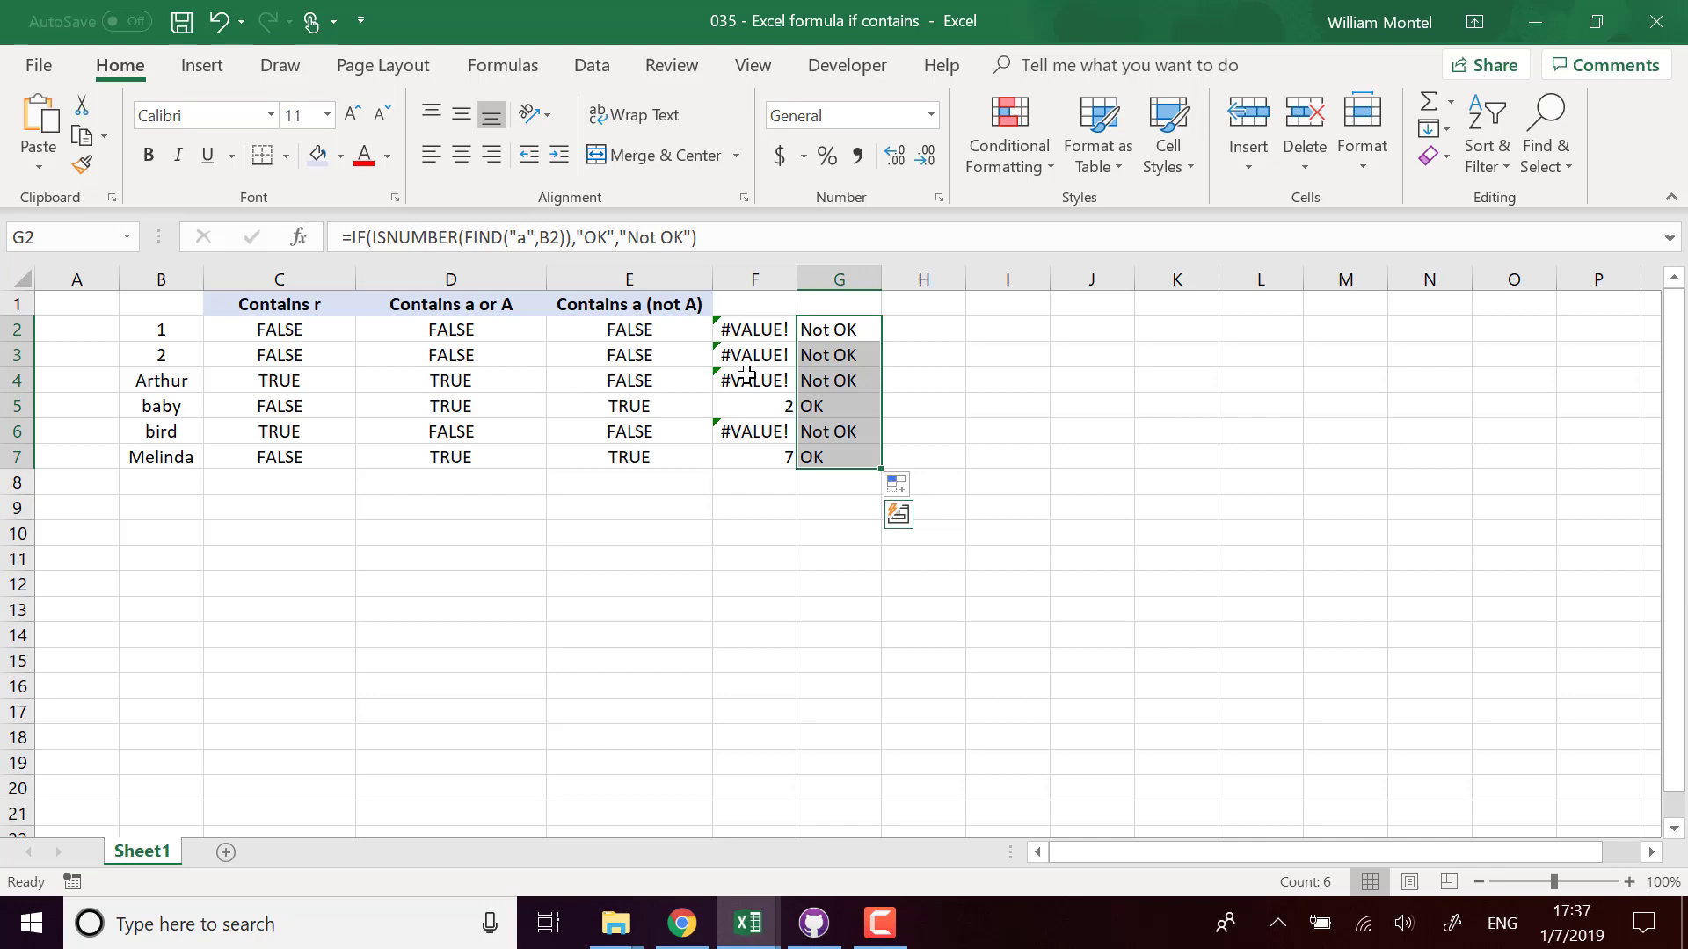
left_click(1005, 593)
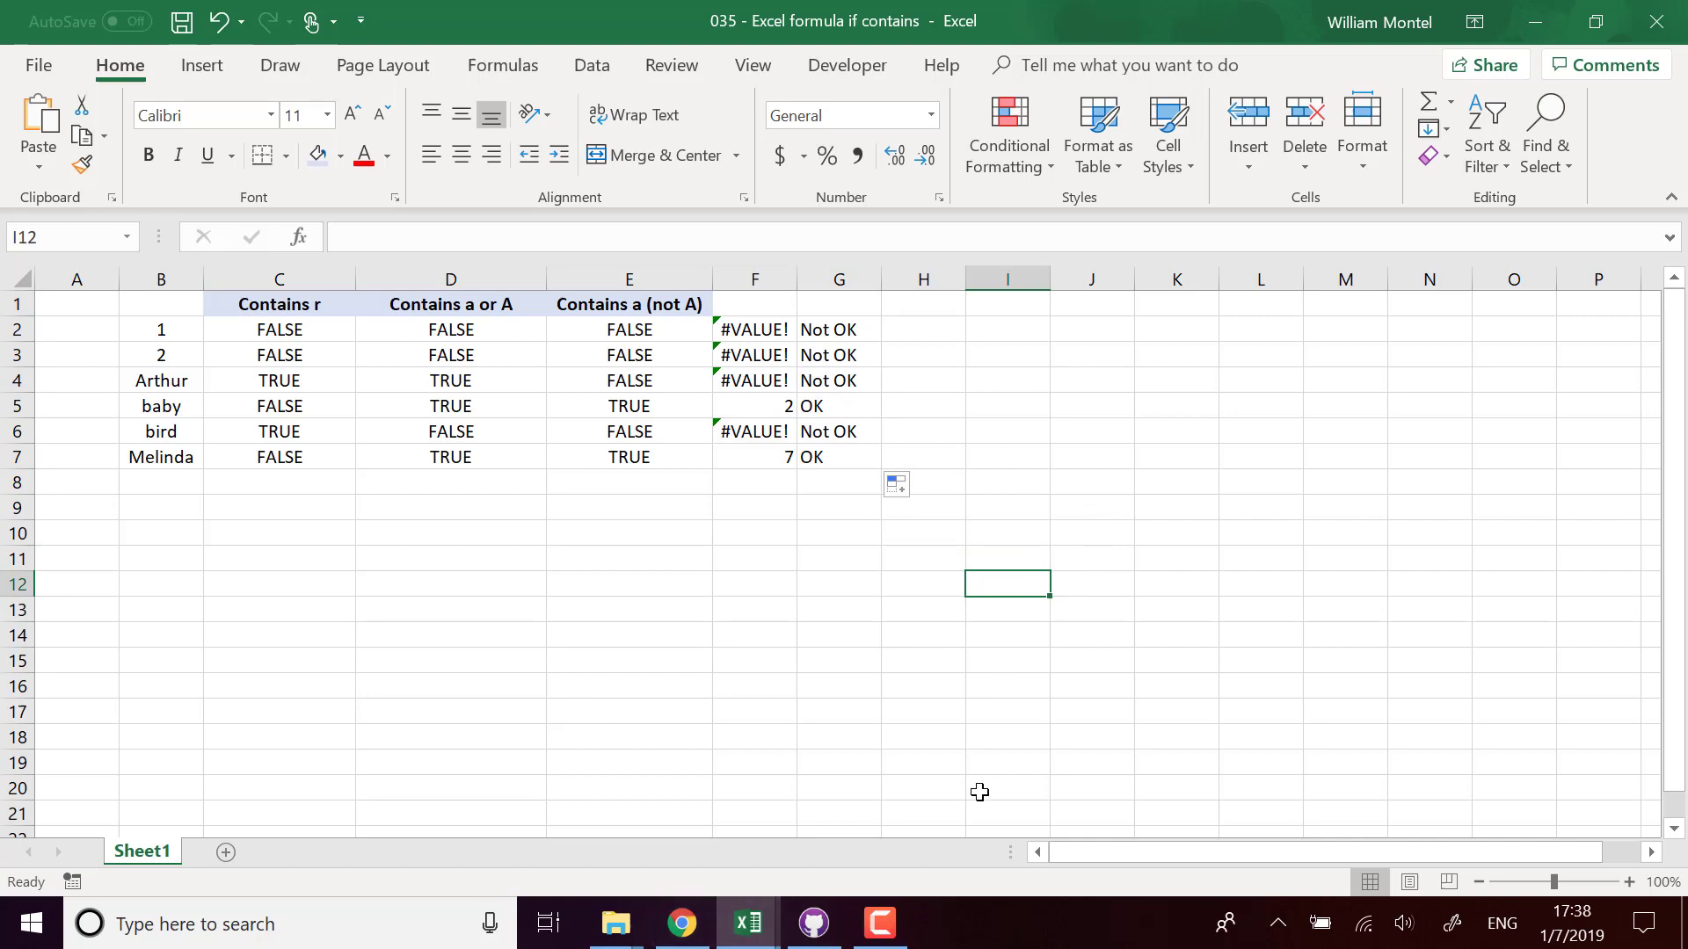
left_click(647, 567)
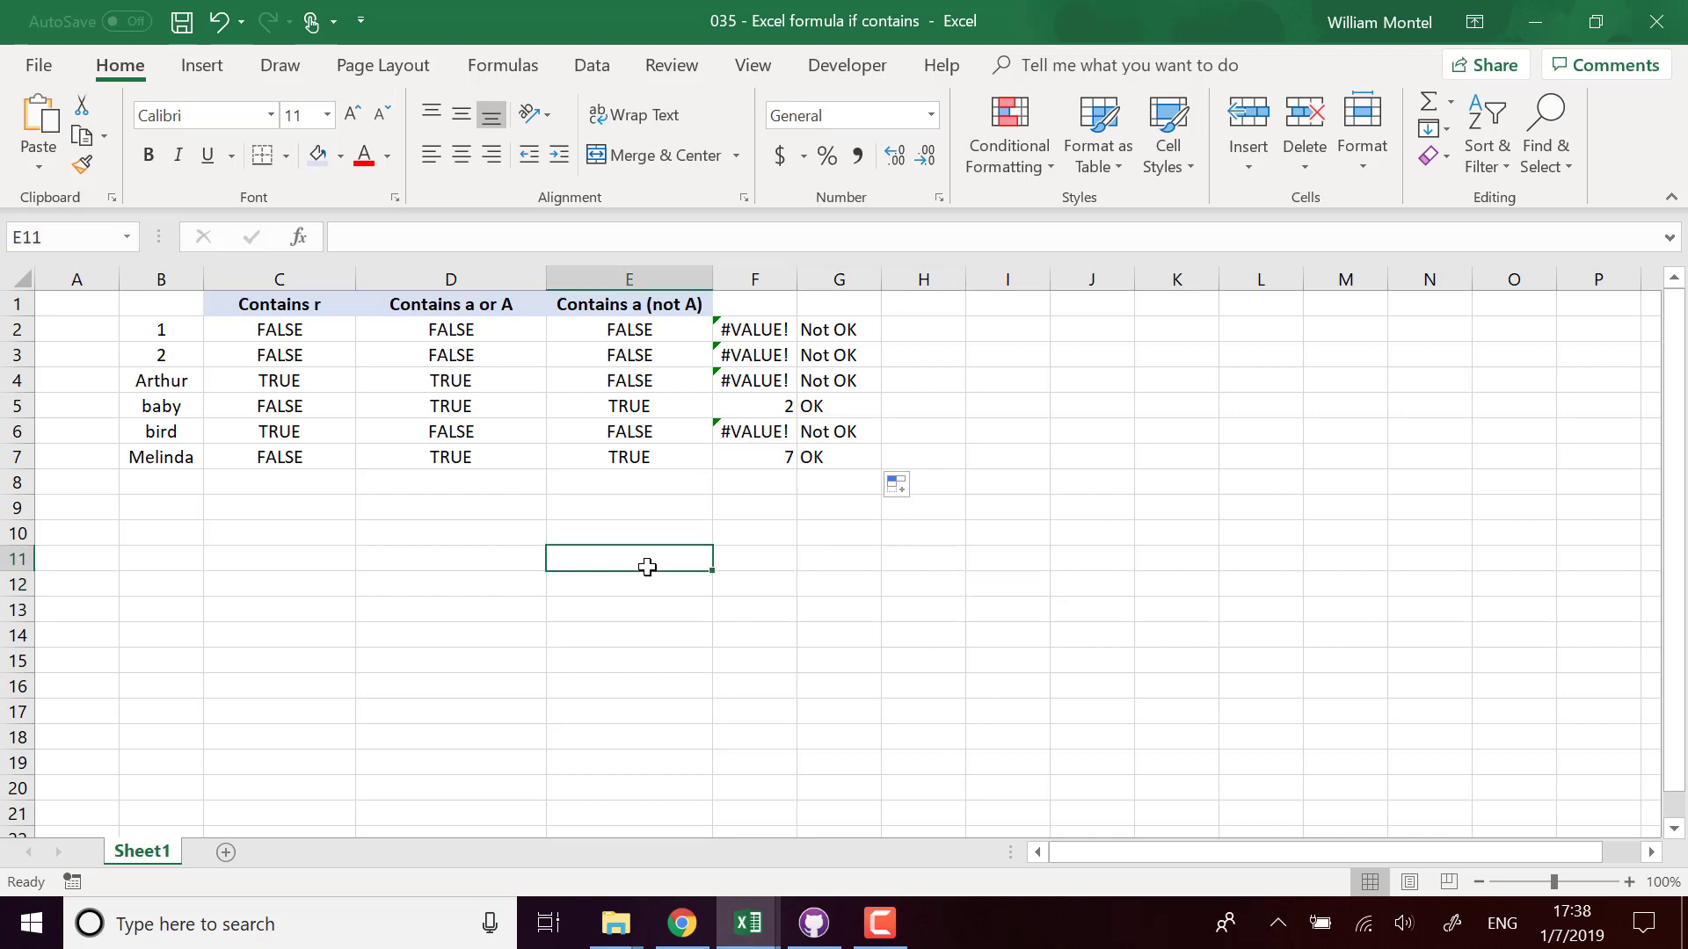